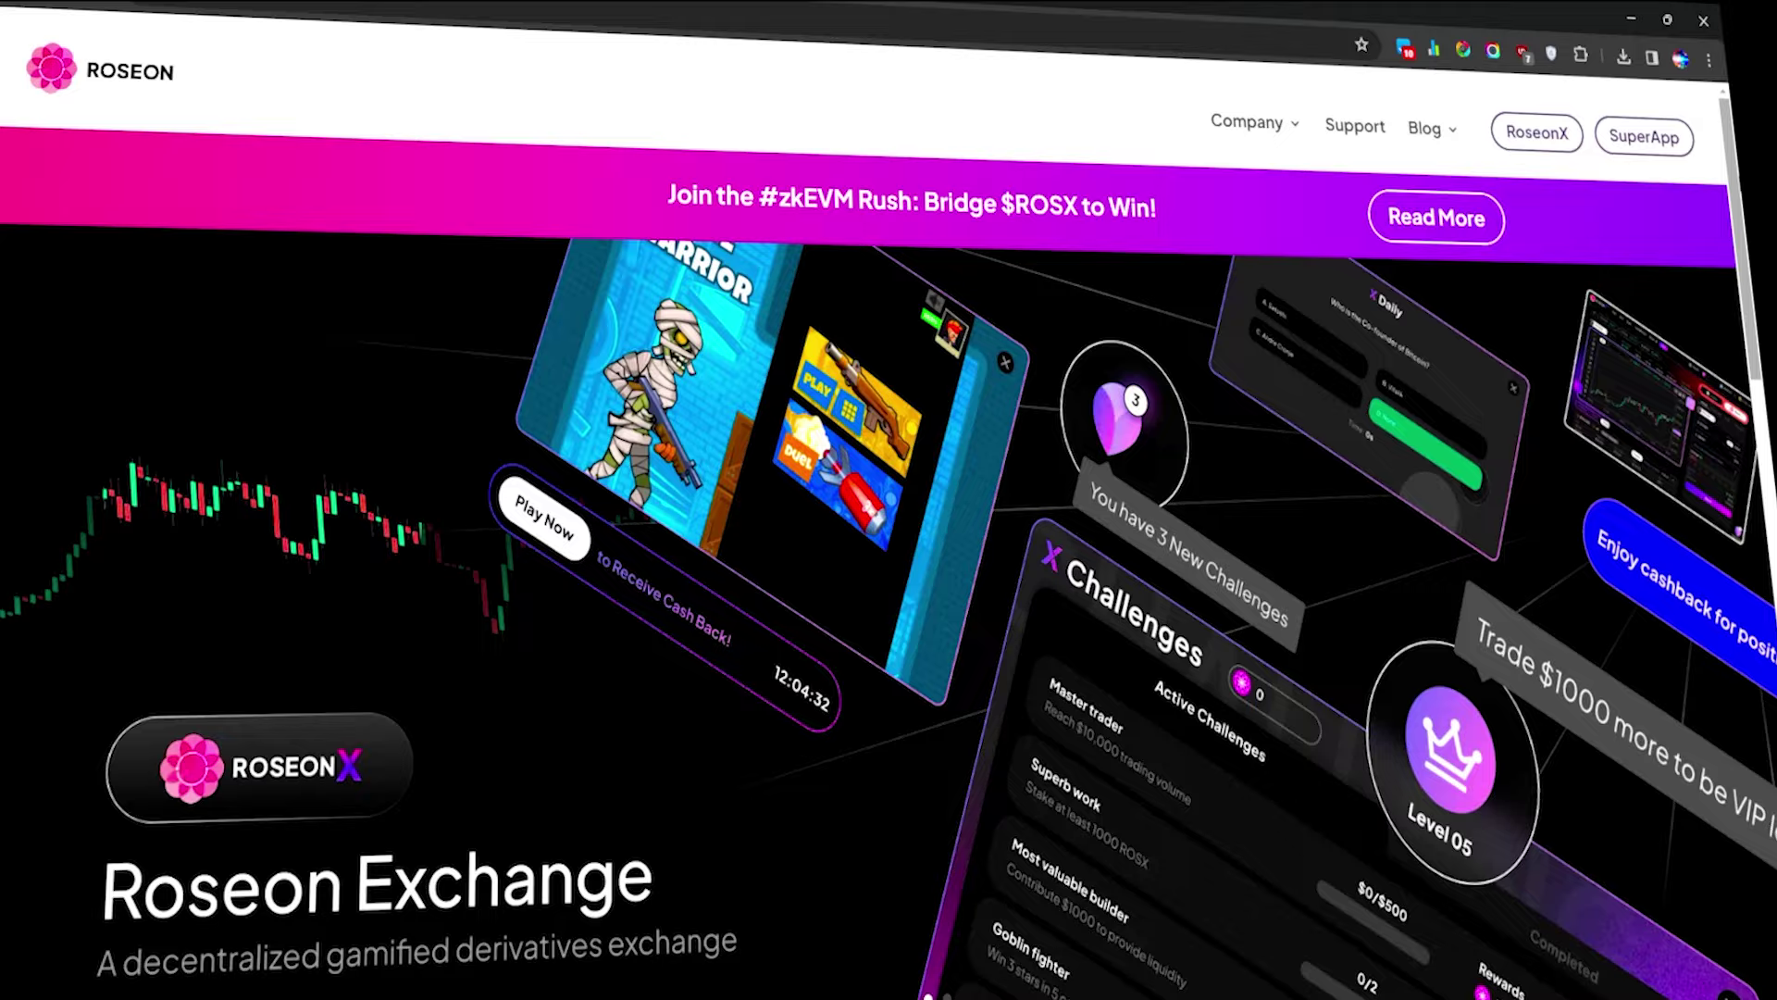
Step: Scroll down the About page past Profile, Mission and Problem to Meet the Team
{"action": "scroll", "coordinate": [888, 546], "scroll_direction": "down", "scroll_amount": 3}
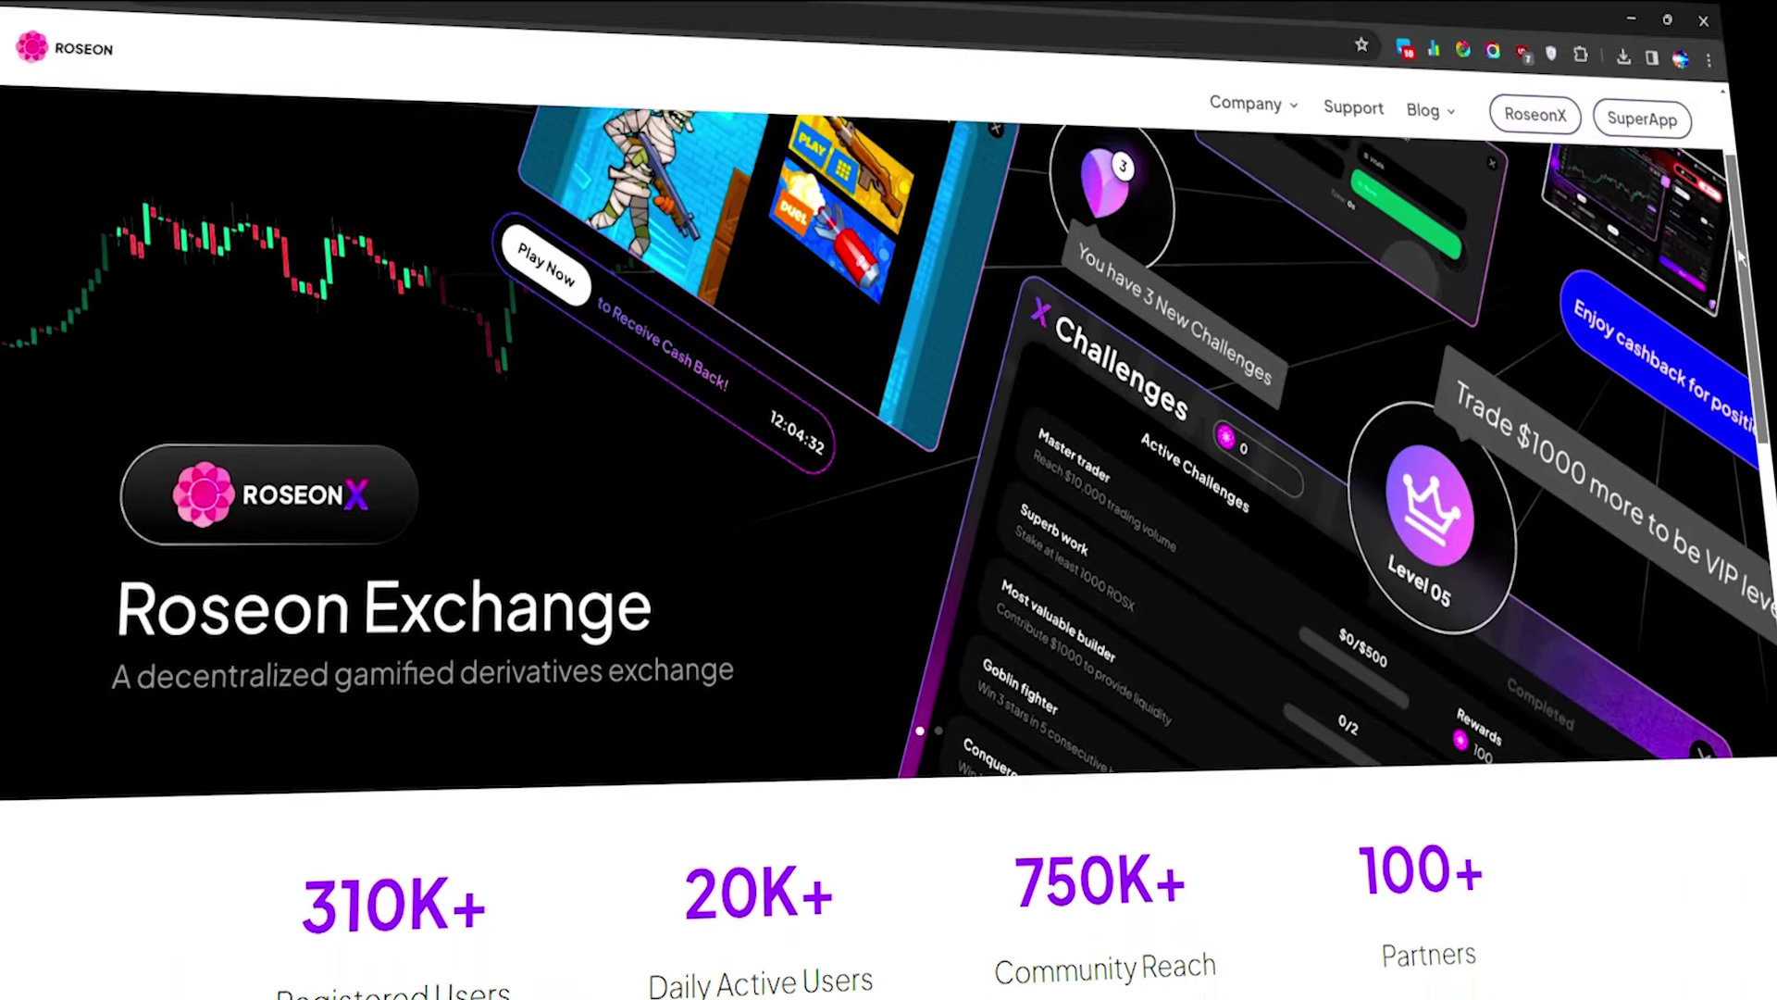
{"action": "scroll", "coordinate": [889, 546], "scroll_direction": "down", "scroll_amount": 3}
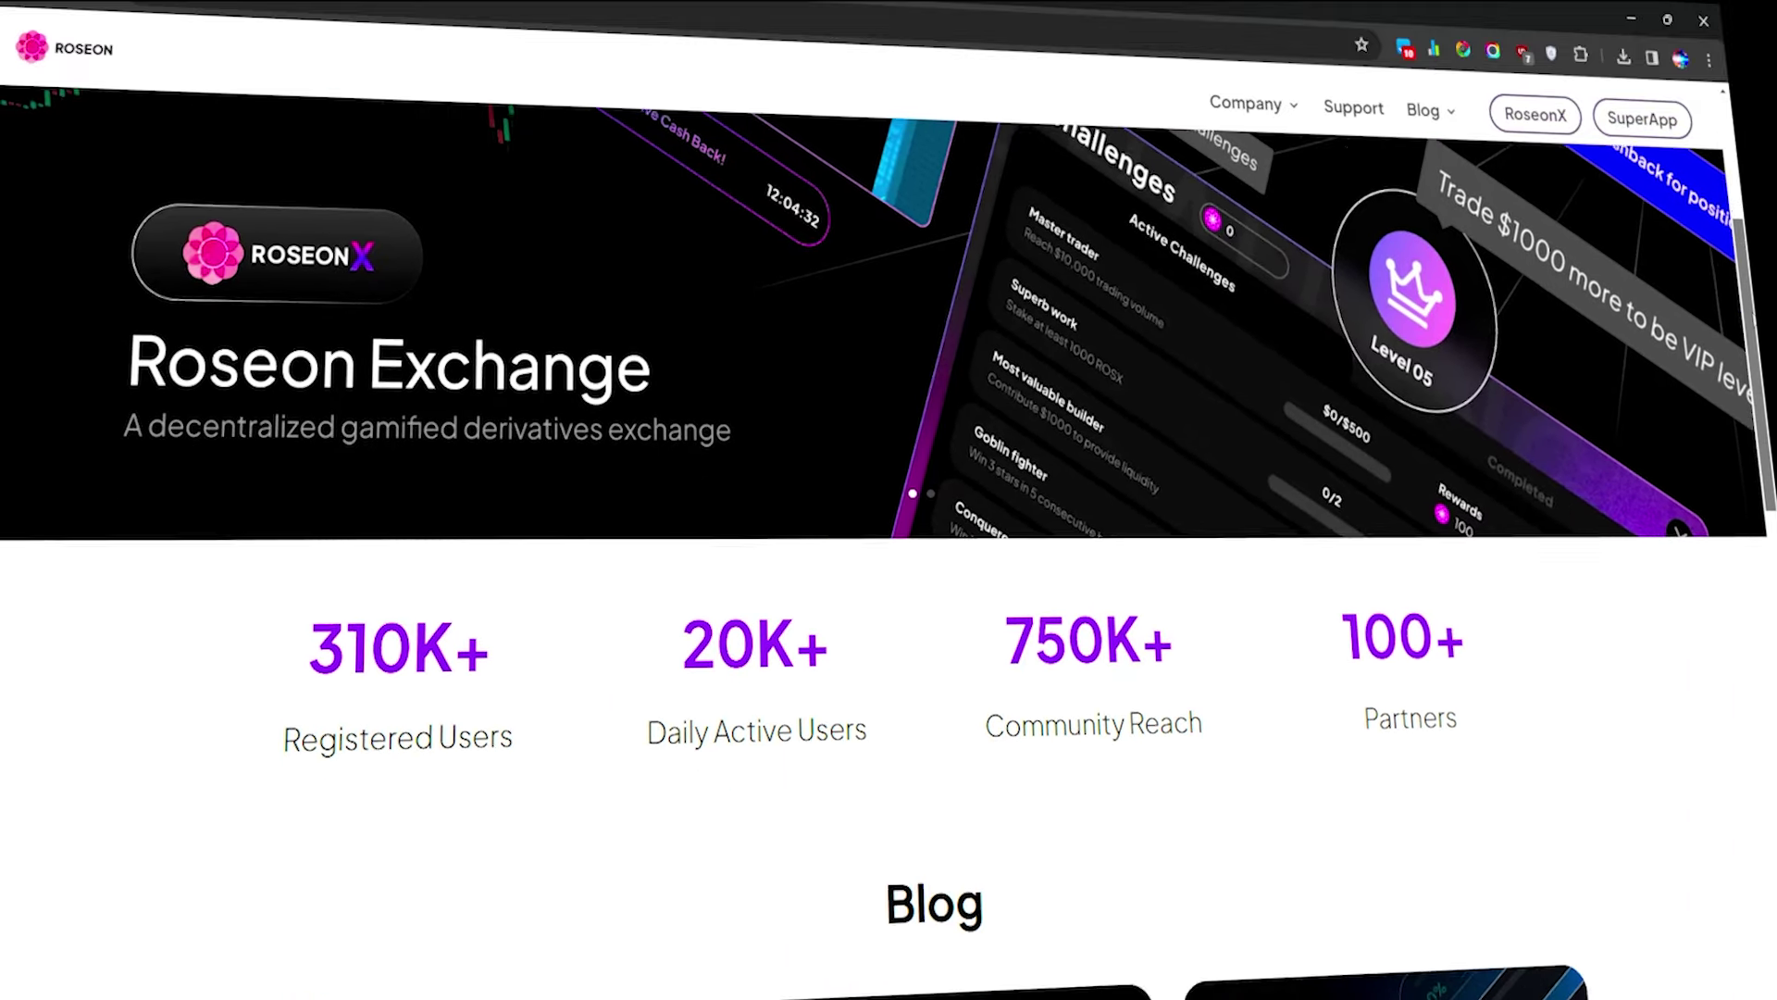
{"action": "scroll", "coordinate": [889, 546], "scroll_direction": "down", "scroll_amount": 3}
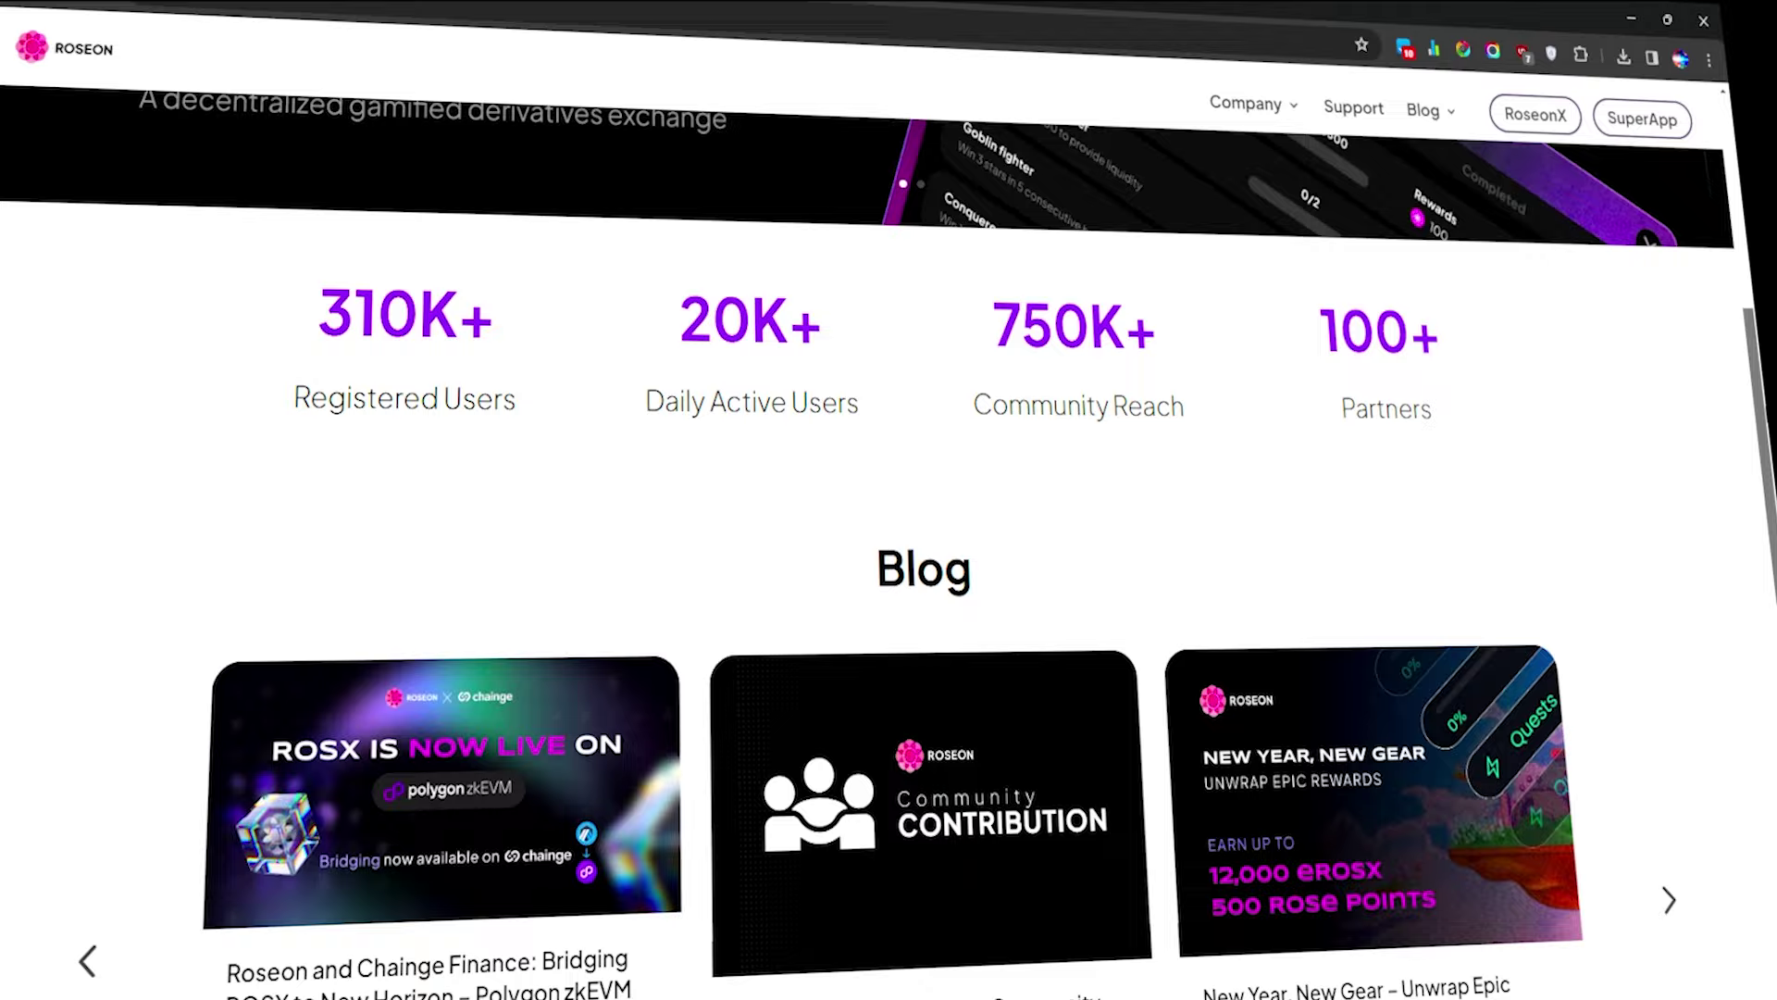
{"action": "scroll", "coordinate": [888, 546], "scroll_direction": "down", "scroll_amount": 4}
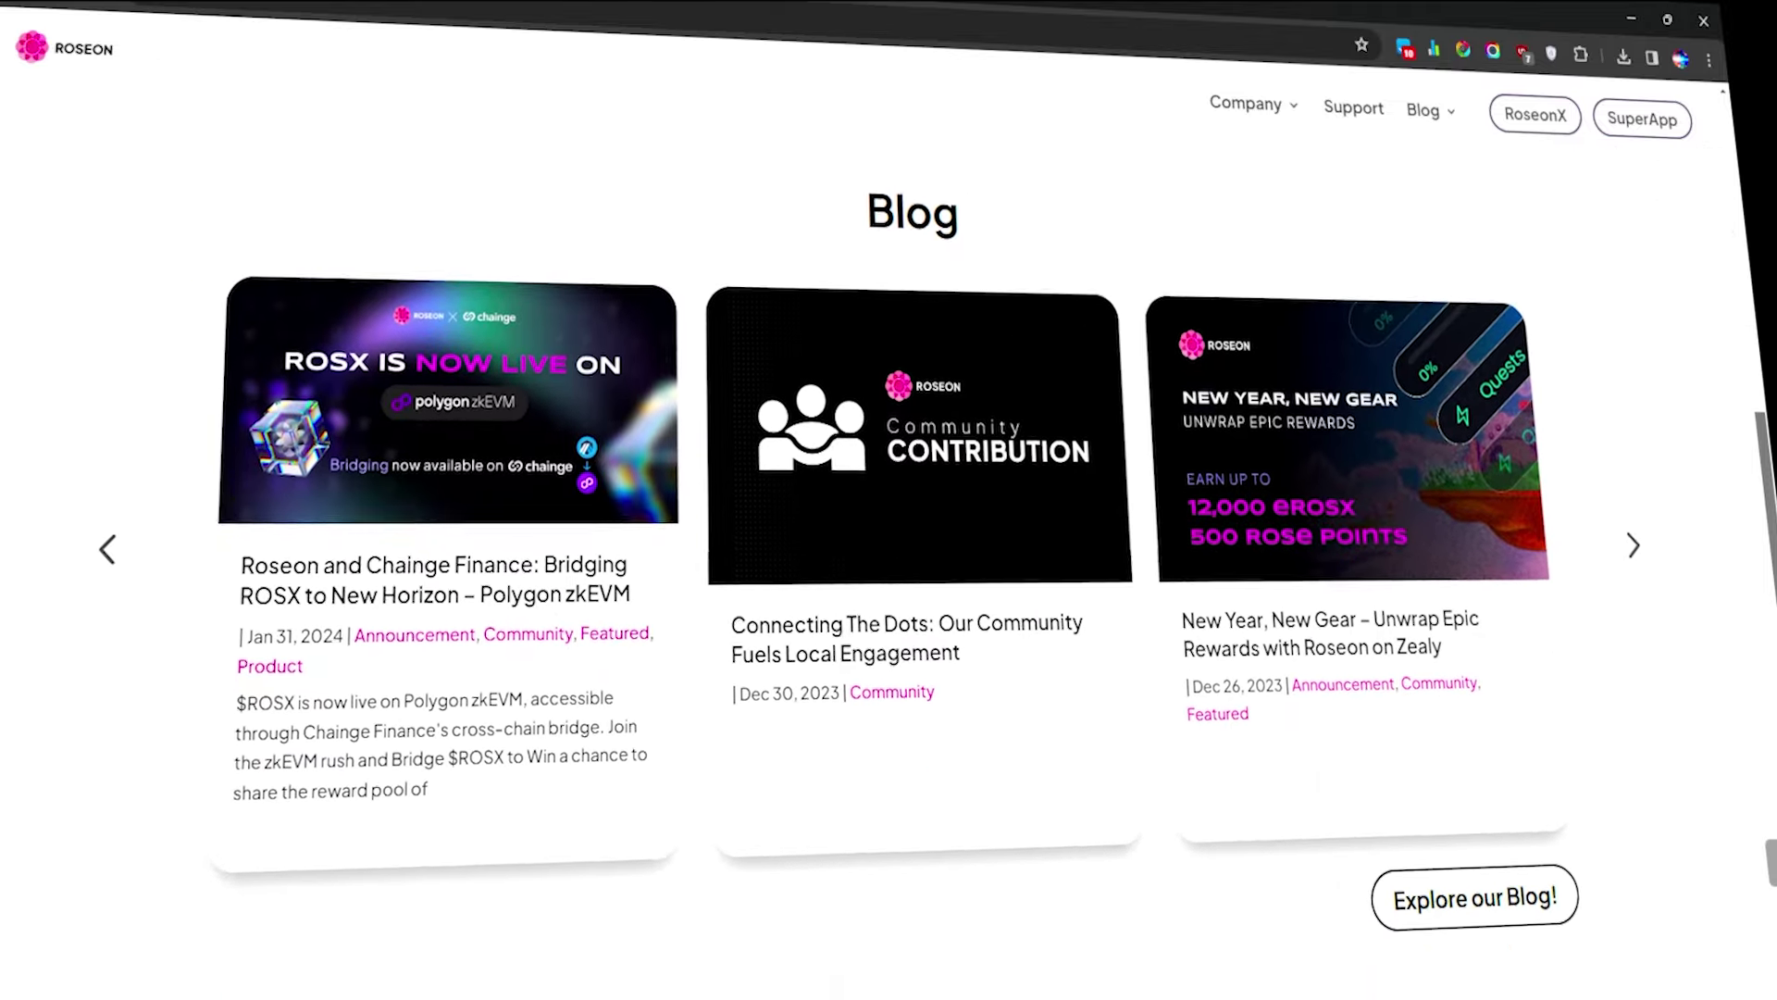
{"action": "scroll", "coordinate": [888, 546], "scroll_direction": "down", "scroll_amount": 4}
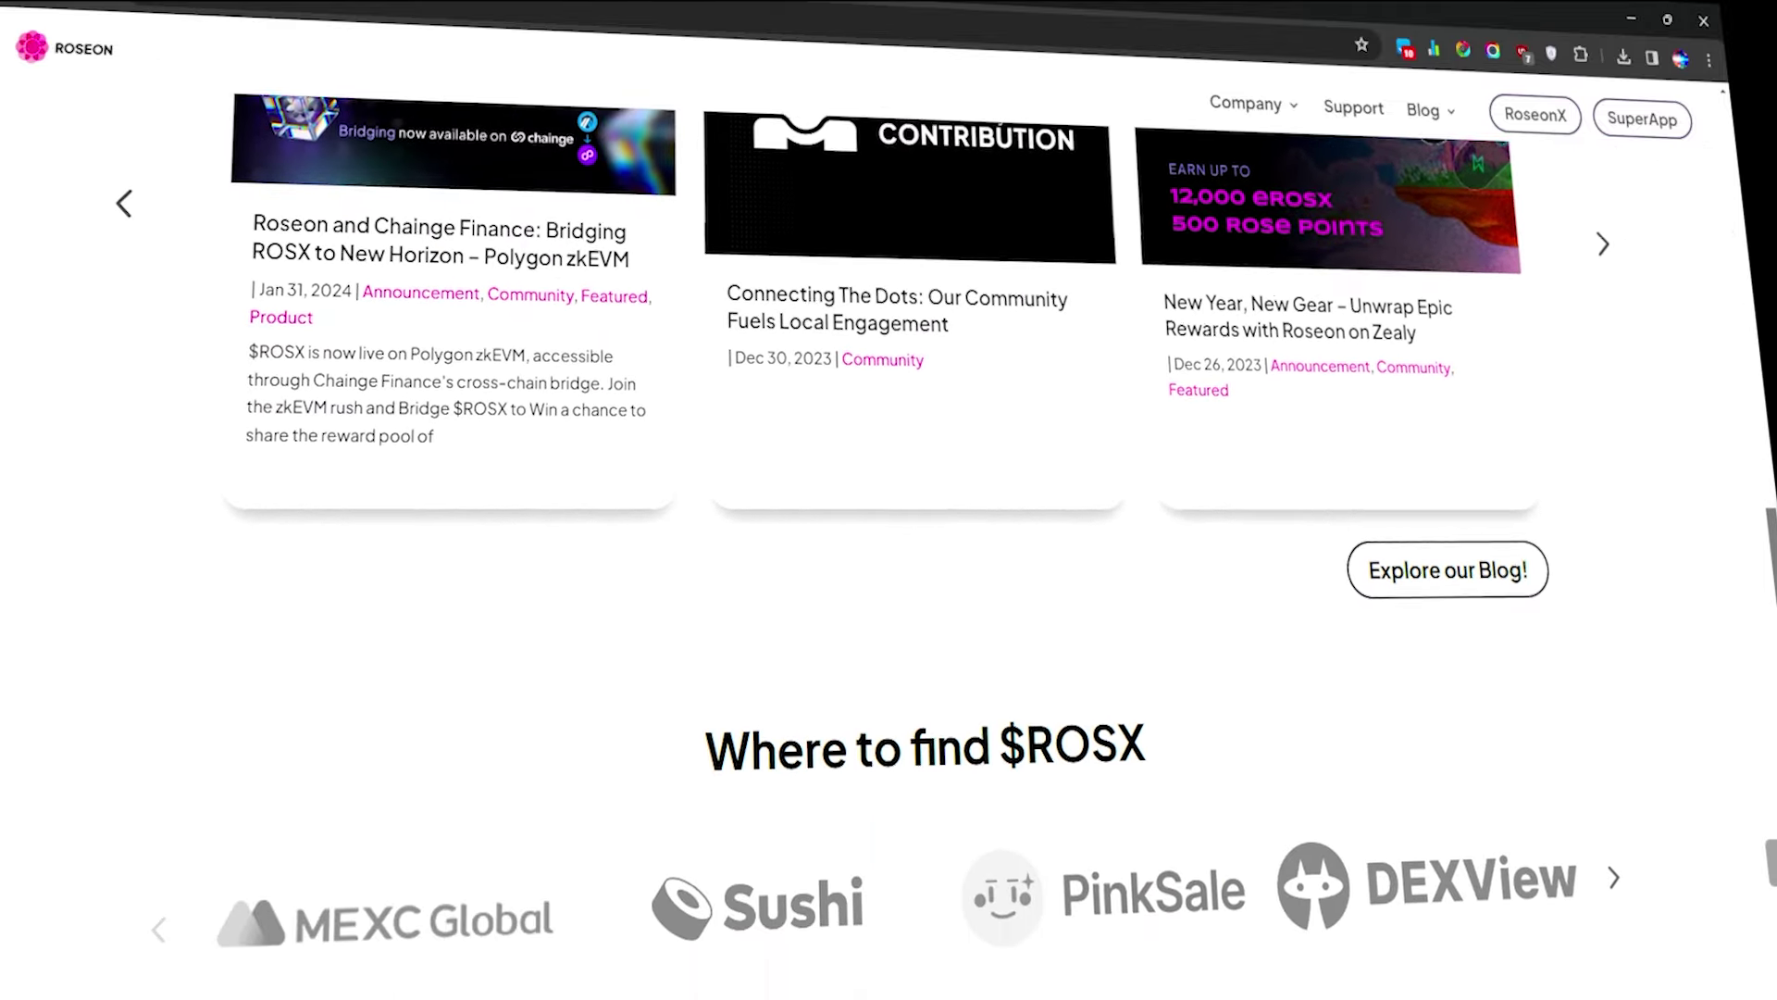
{"action": "scroll", "coordinate": [889, 546], "scroll_direction": "down", "scroll_amount": 4}
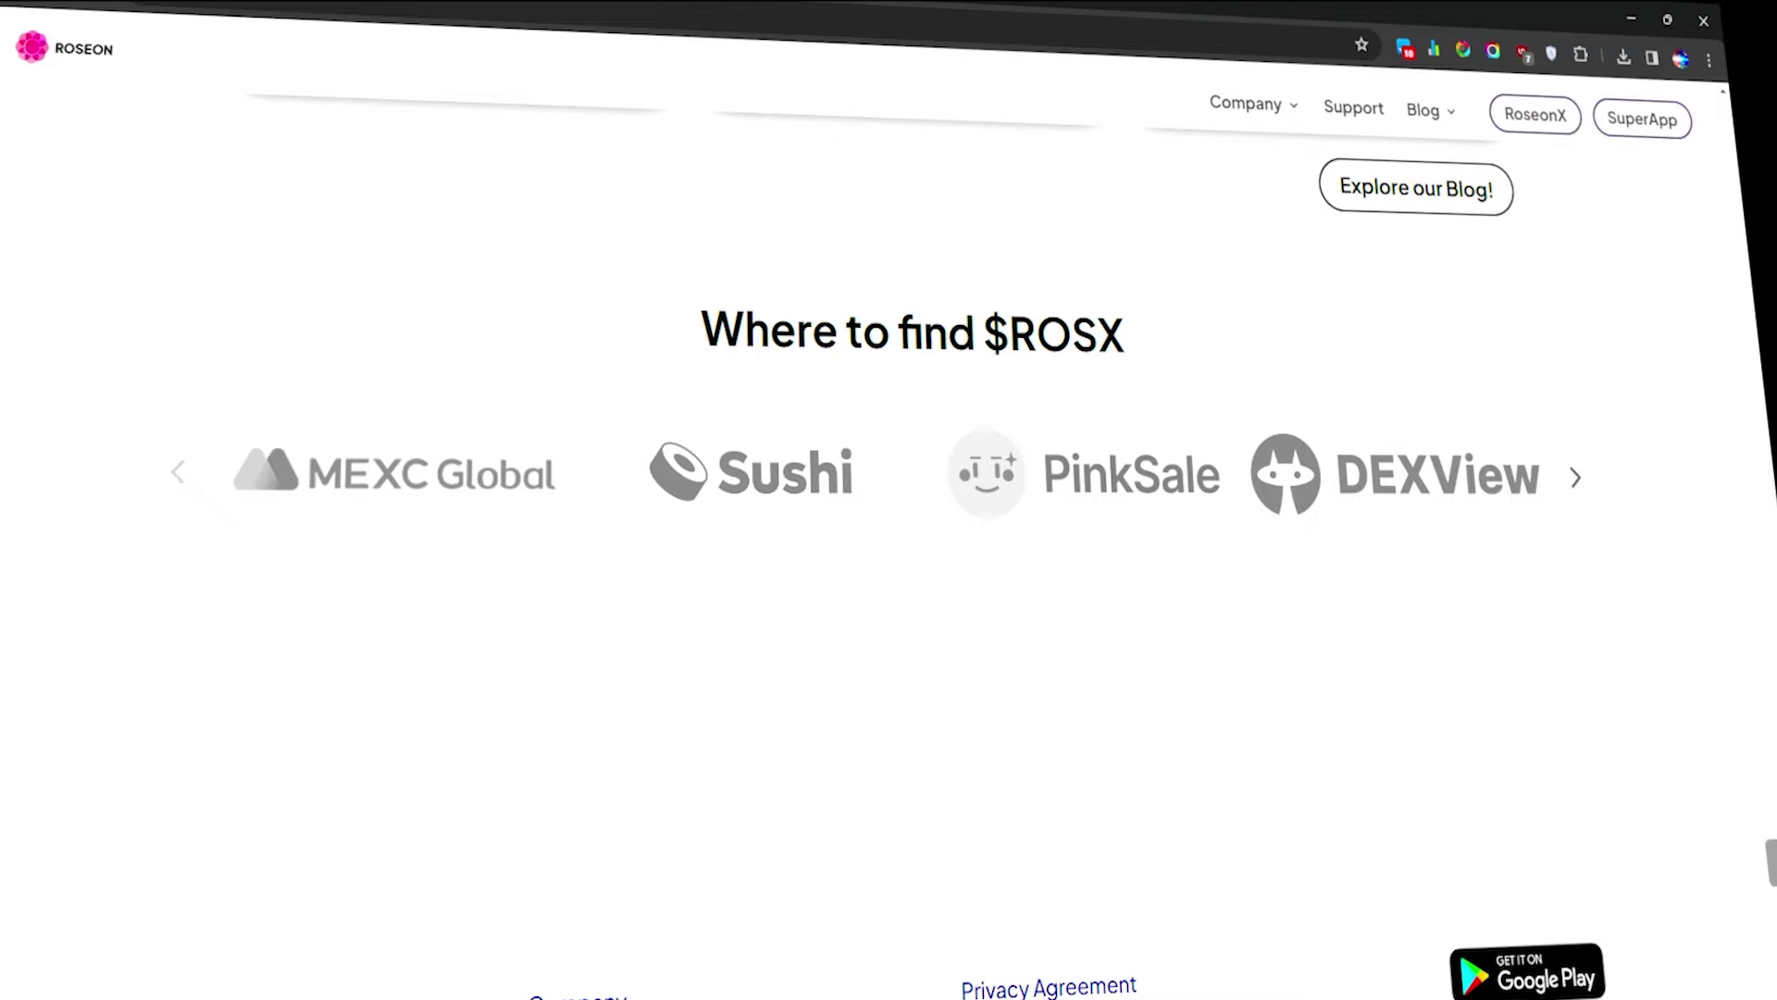
{"action": "scroll", "coordinate": [889, 546], "scroll_direction": "down", "scroll_amount": 3}
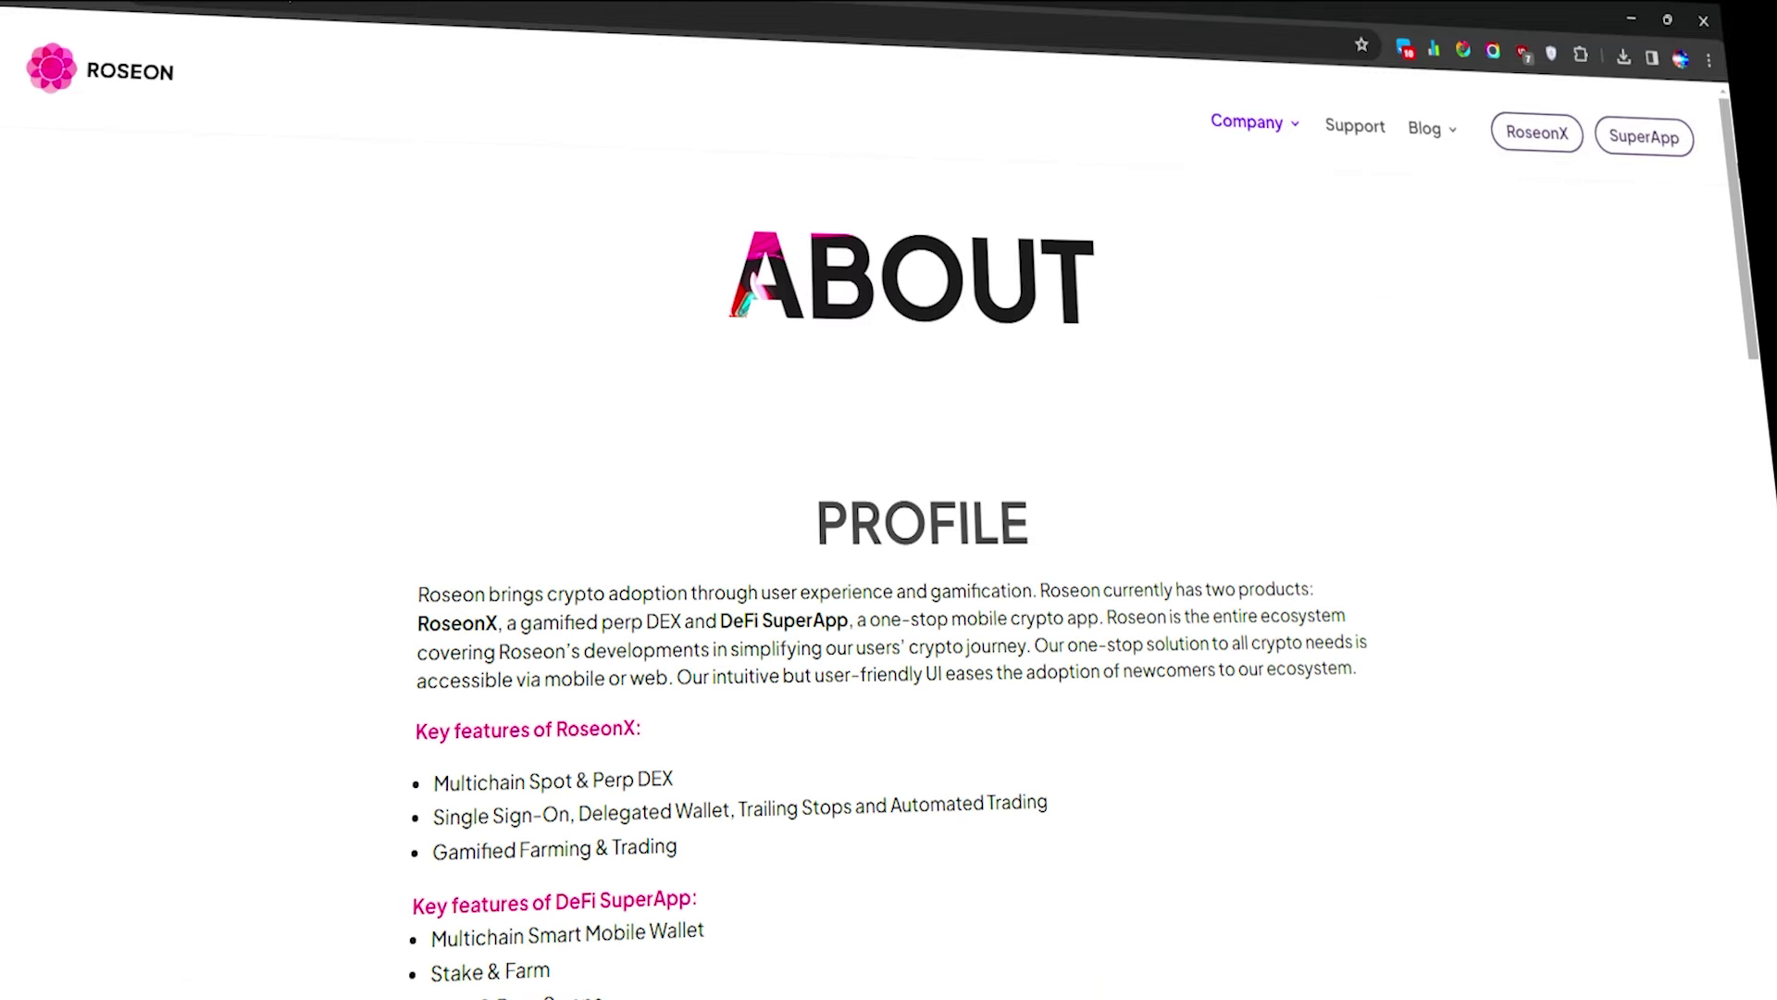
{"action": "scroll", "coordinate": [888, 546], "scroll_direction": "down", "scroll_amount": 3}
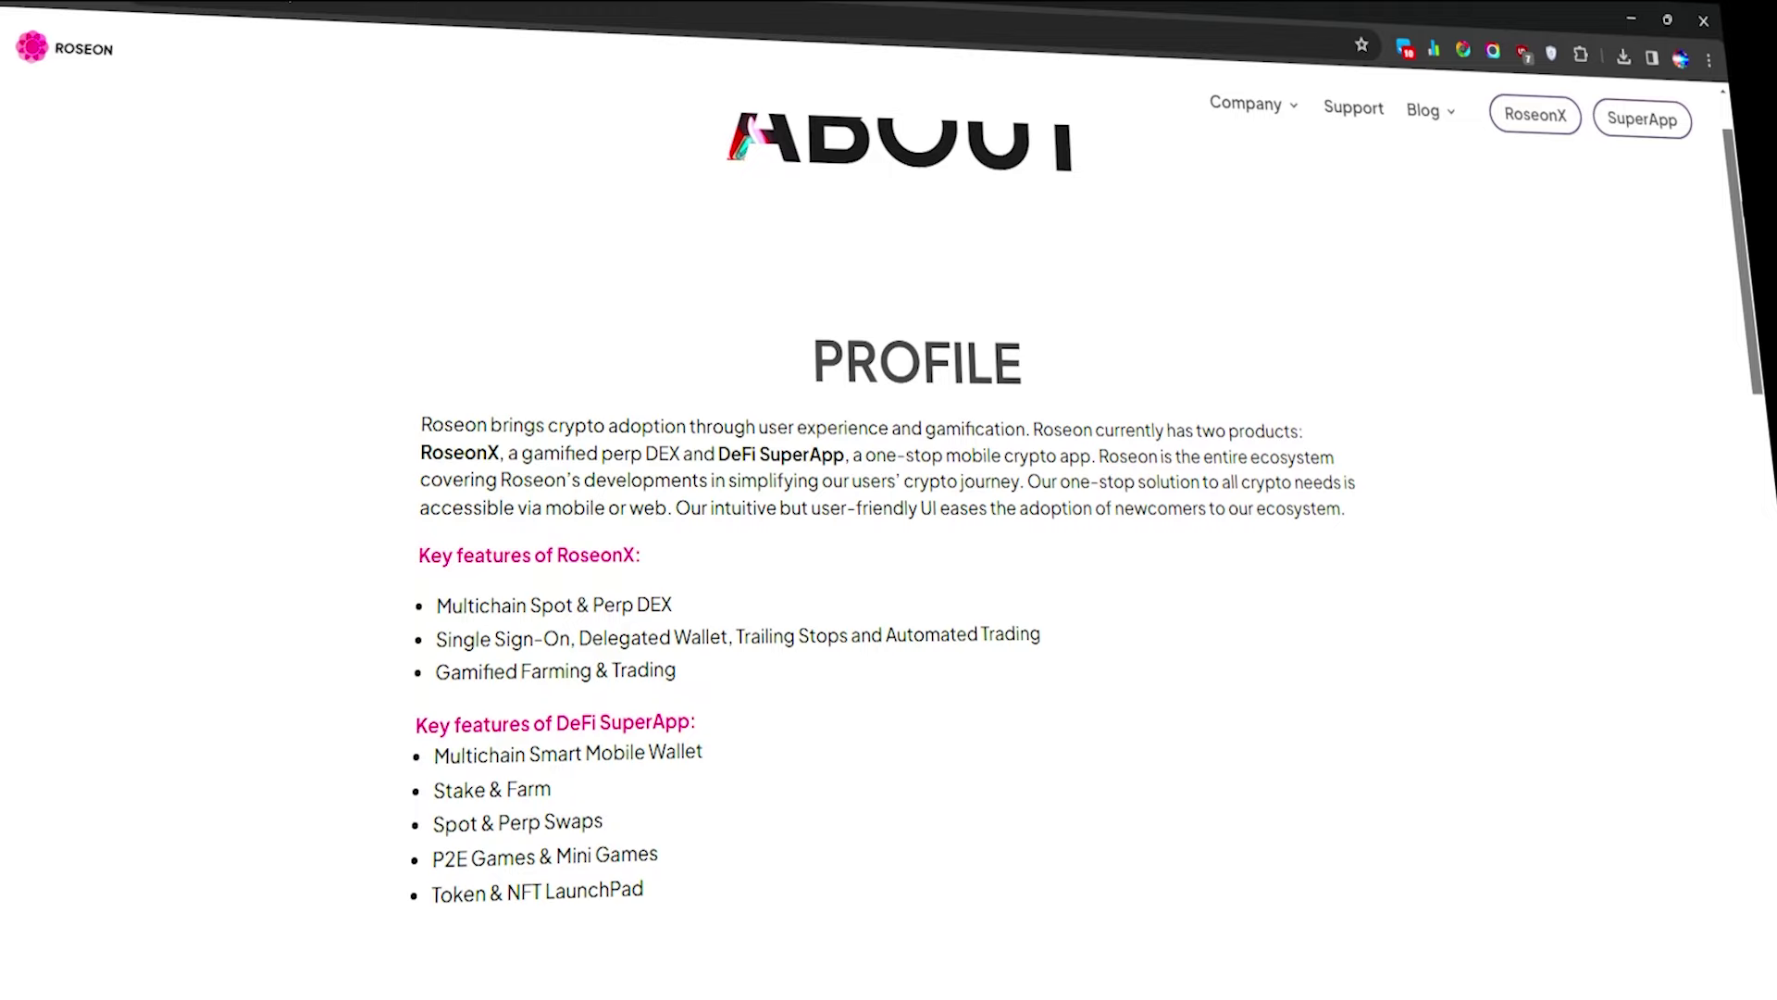
{"action": "scroll", "coordinate": [889, 546], "scroll_direction": "down", "scroll_amount": 3}
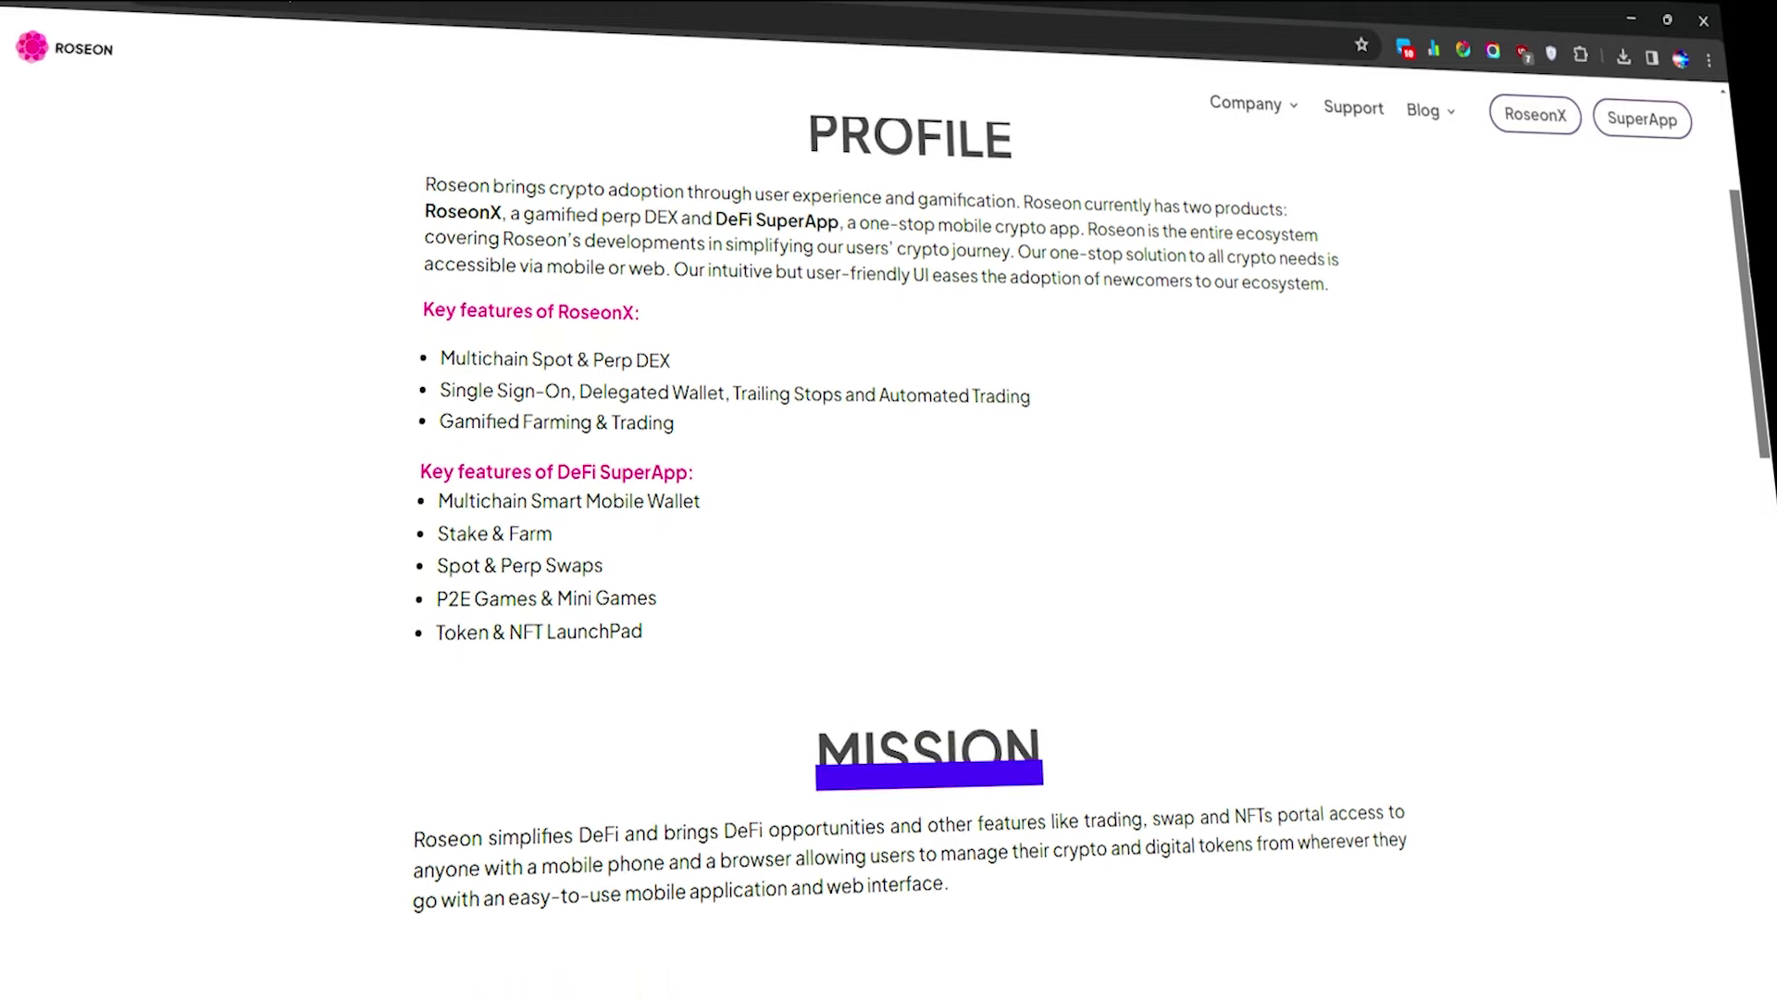
{"action": "scroll", "coordinate": [889, 546], "scroll_direction": "down", "scroll_amount": 3}
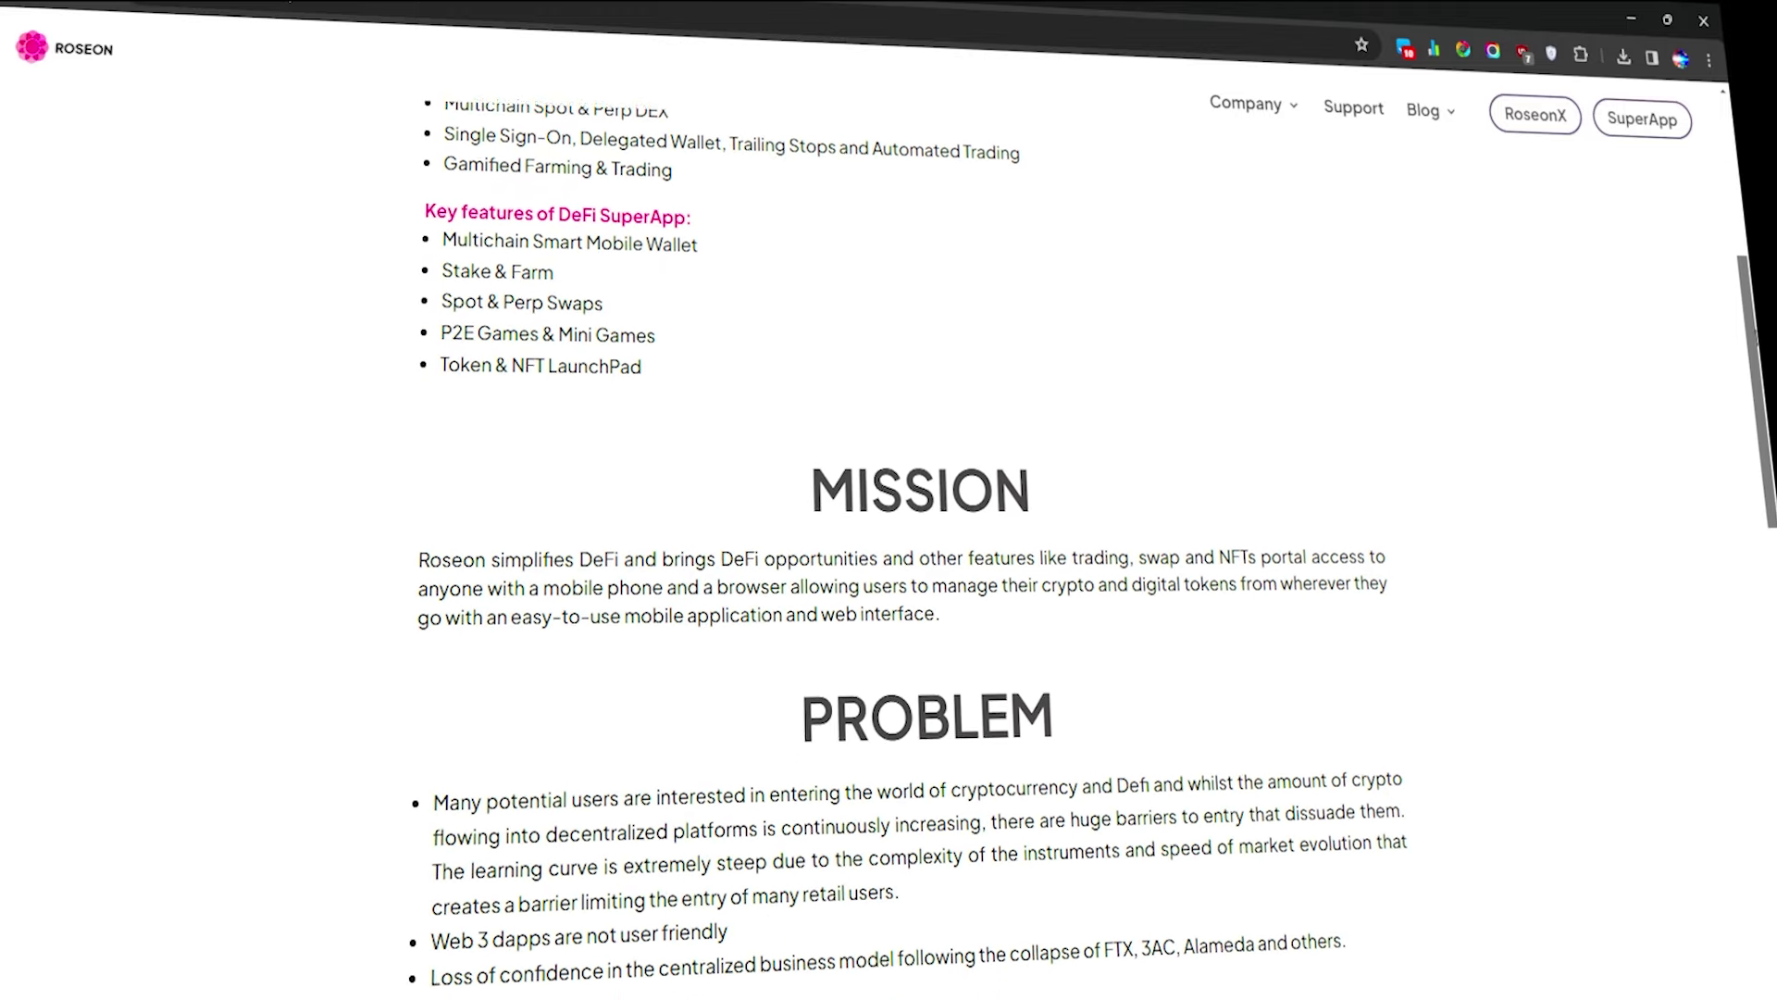
{"action": "scroll", "coordinate": [889, 546], "scroll_direction": "down", "scroll_amount": 2}
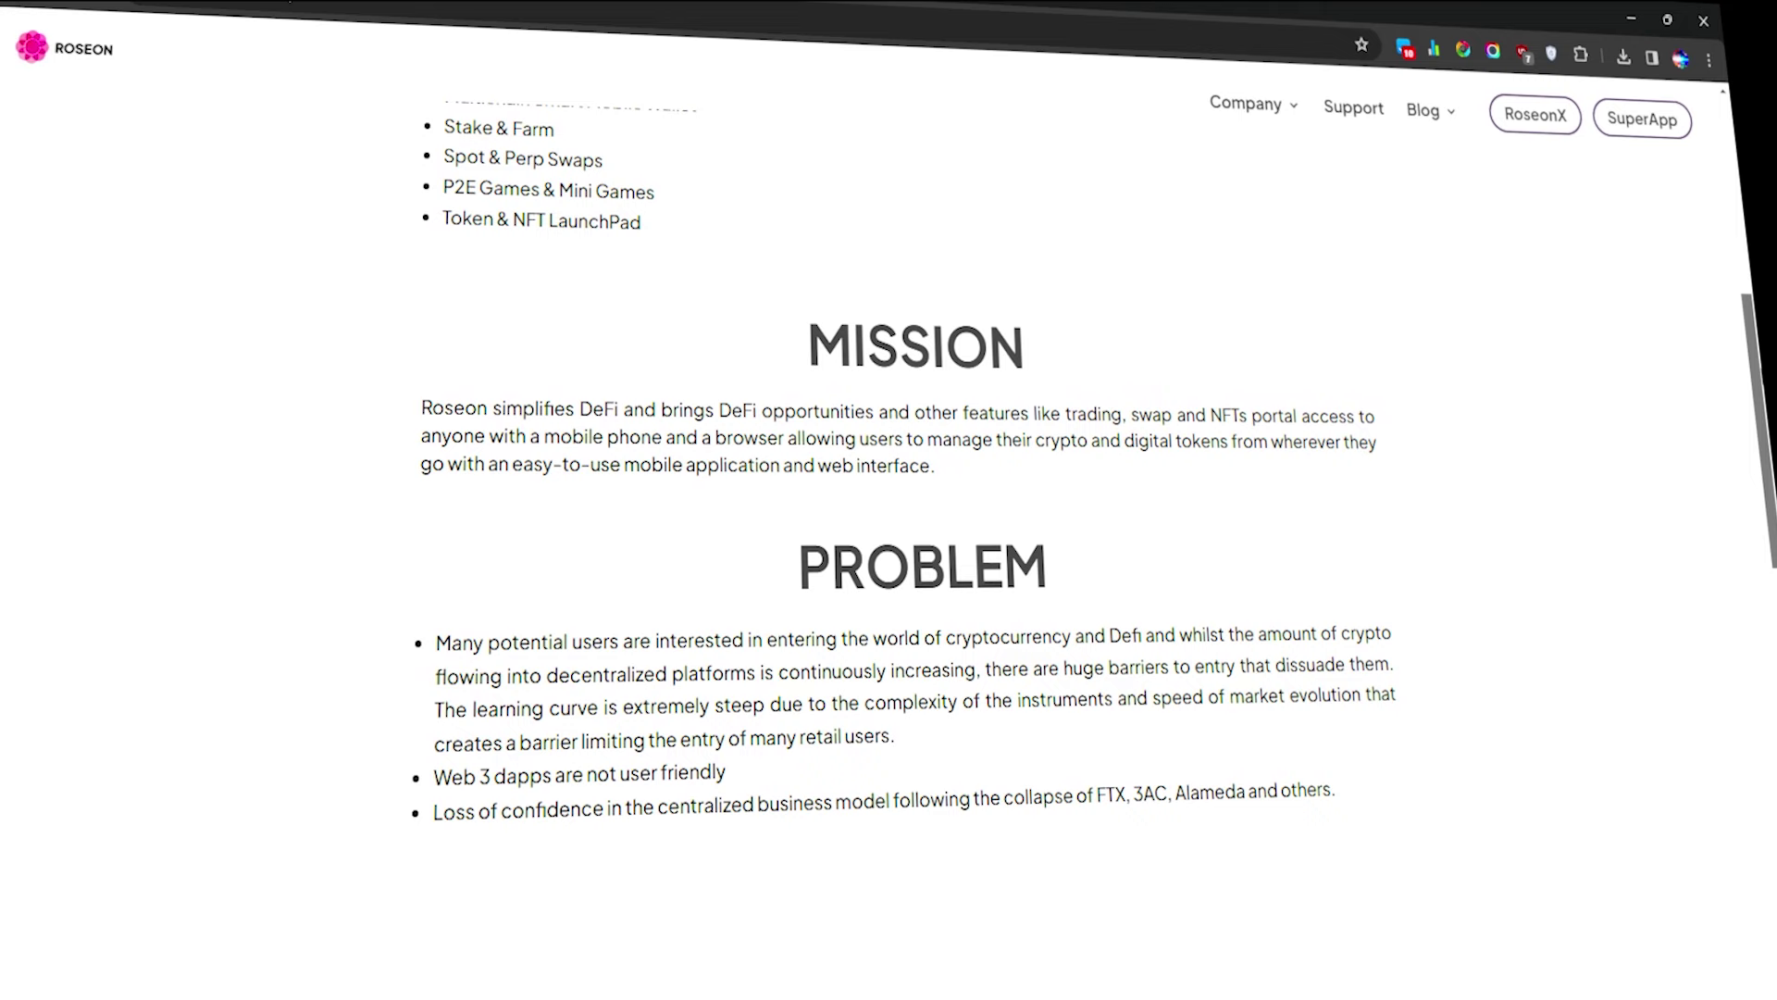
{"action": "scroll", "coordinate": [889, 546], "scroll_direction": "down", "scroll_amount": 2}
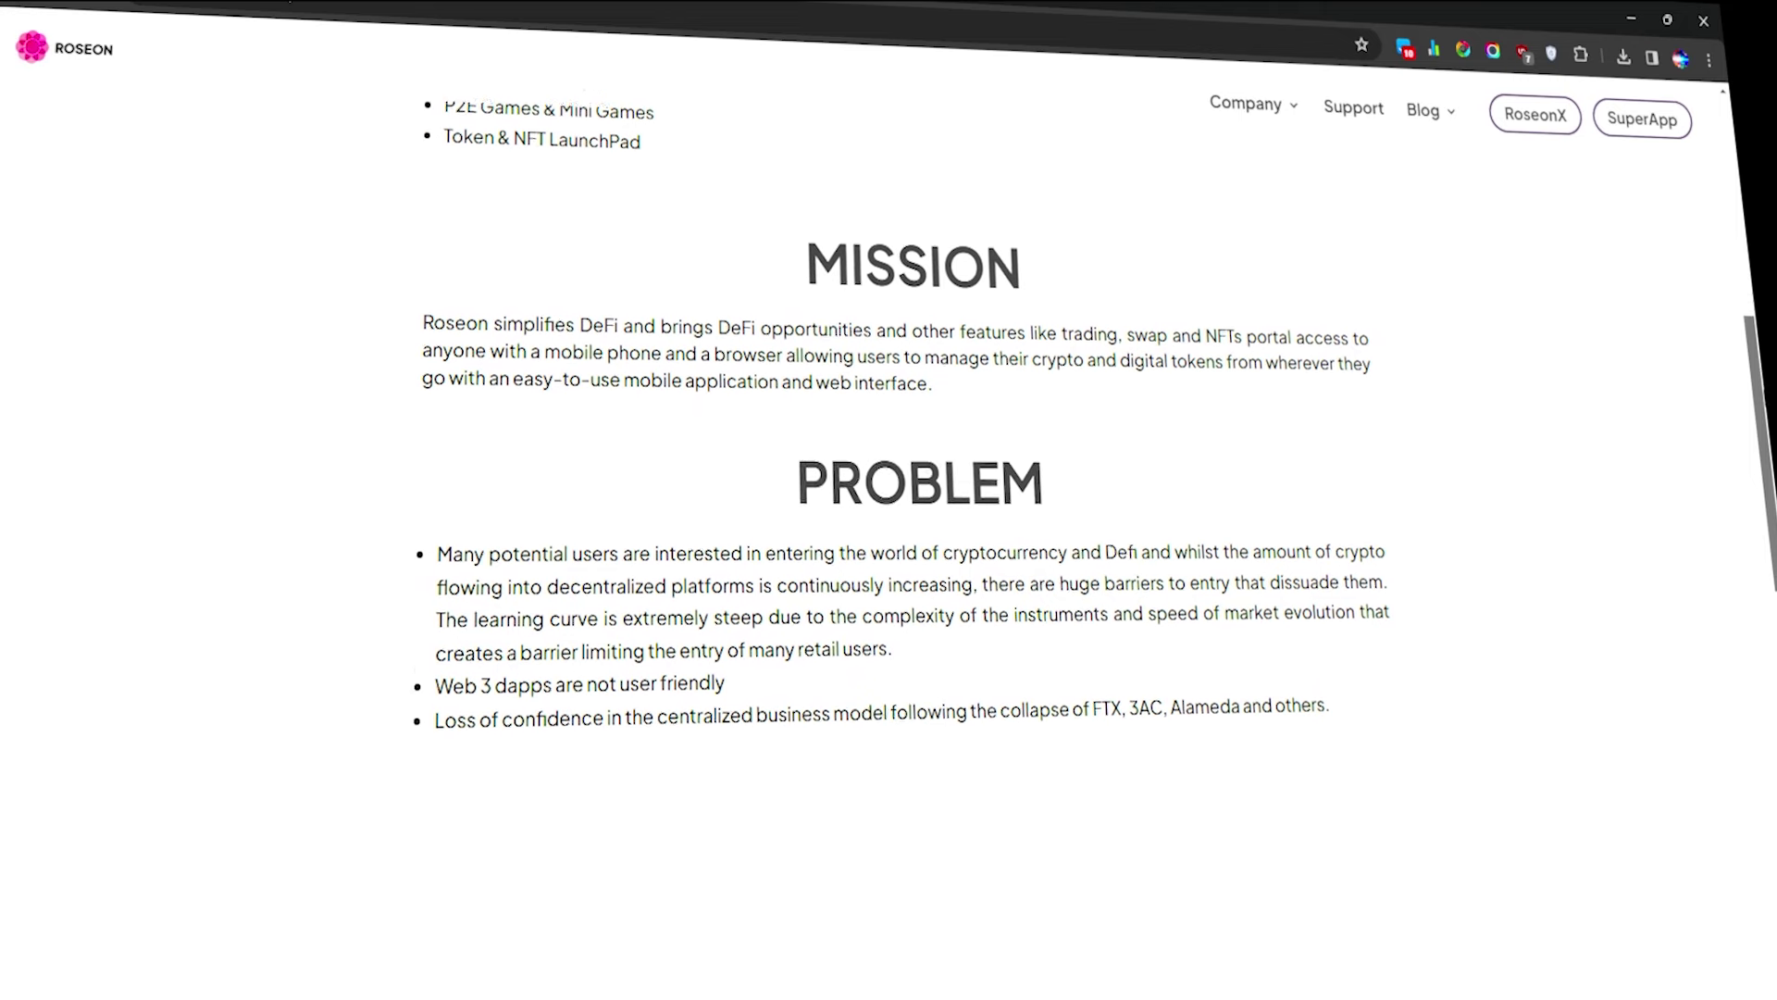
{"action": "scroll", "coordinate": [889, 546], "scroll_direction": "down", "scroll_amount": 2}
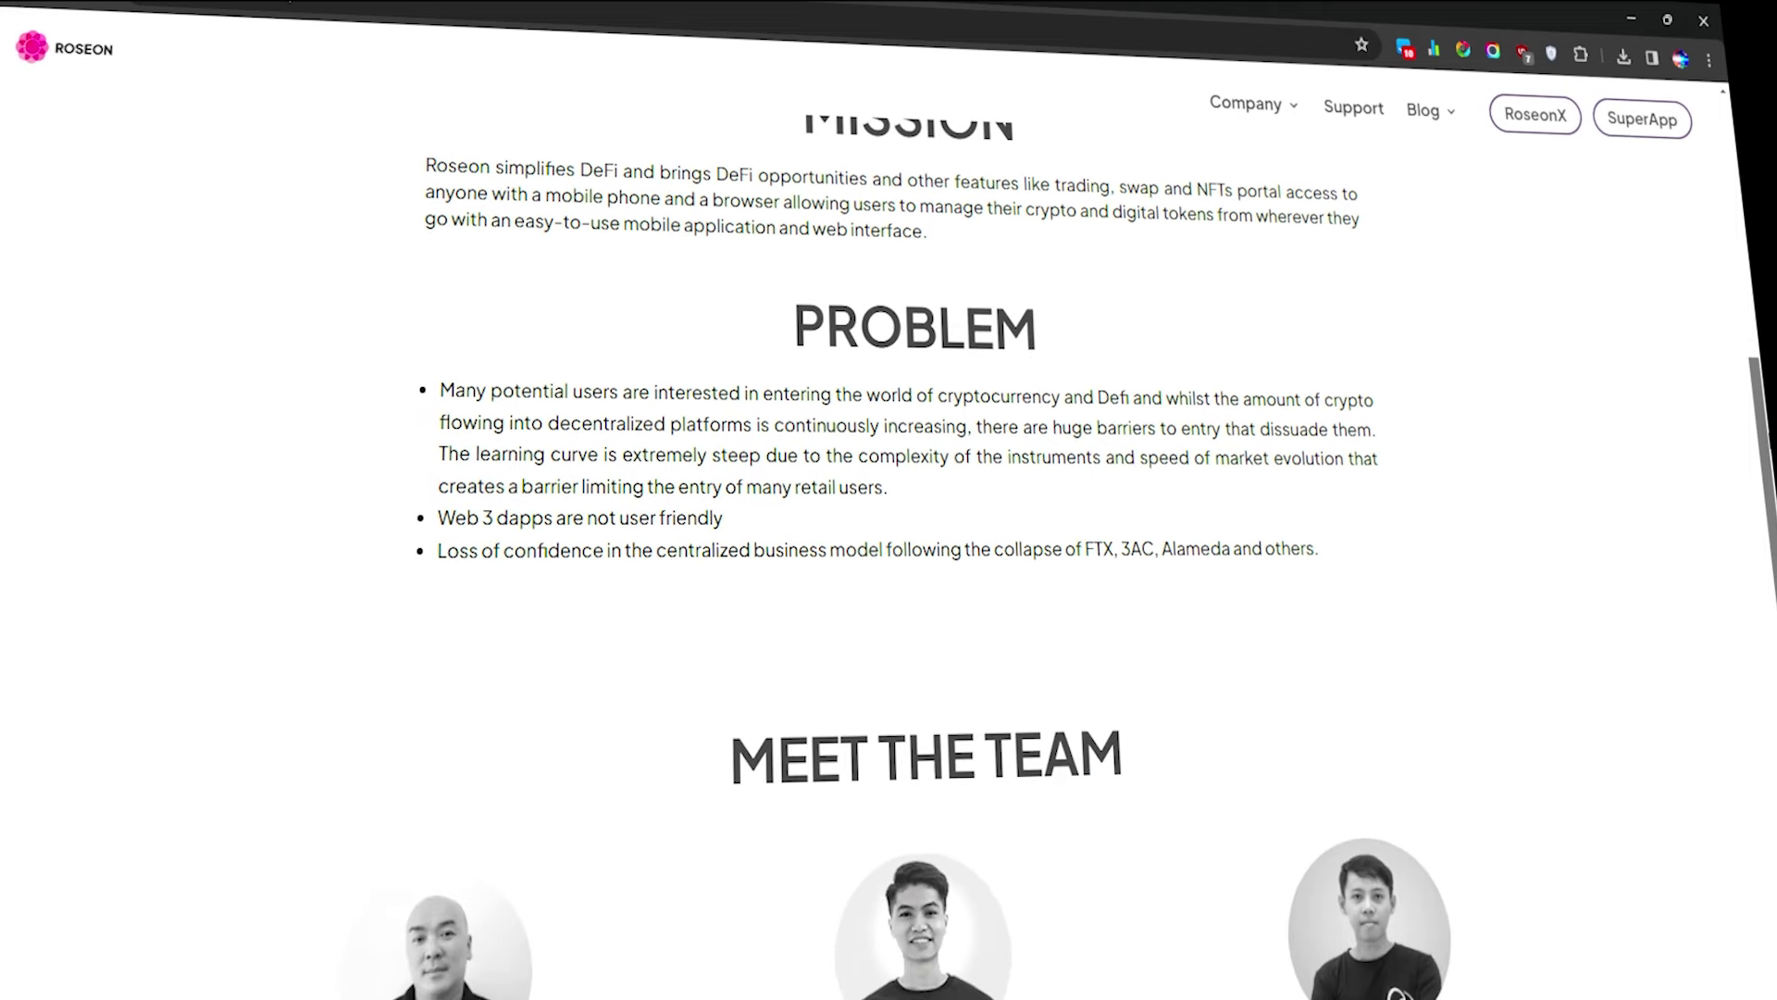
{"action": "scroll", "coordinate": [889, 546], "scroll_direction": "down", "scroll_amount": 2}
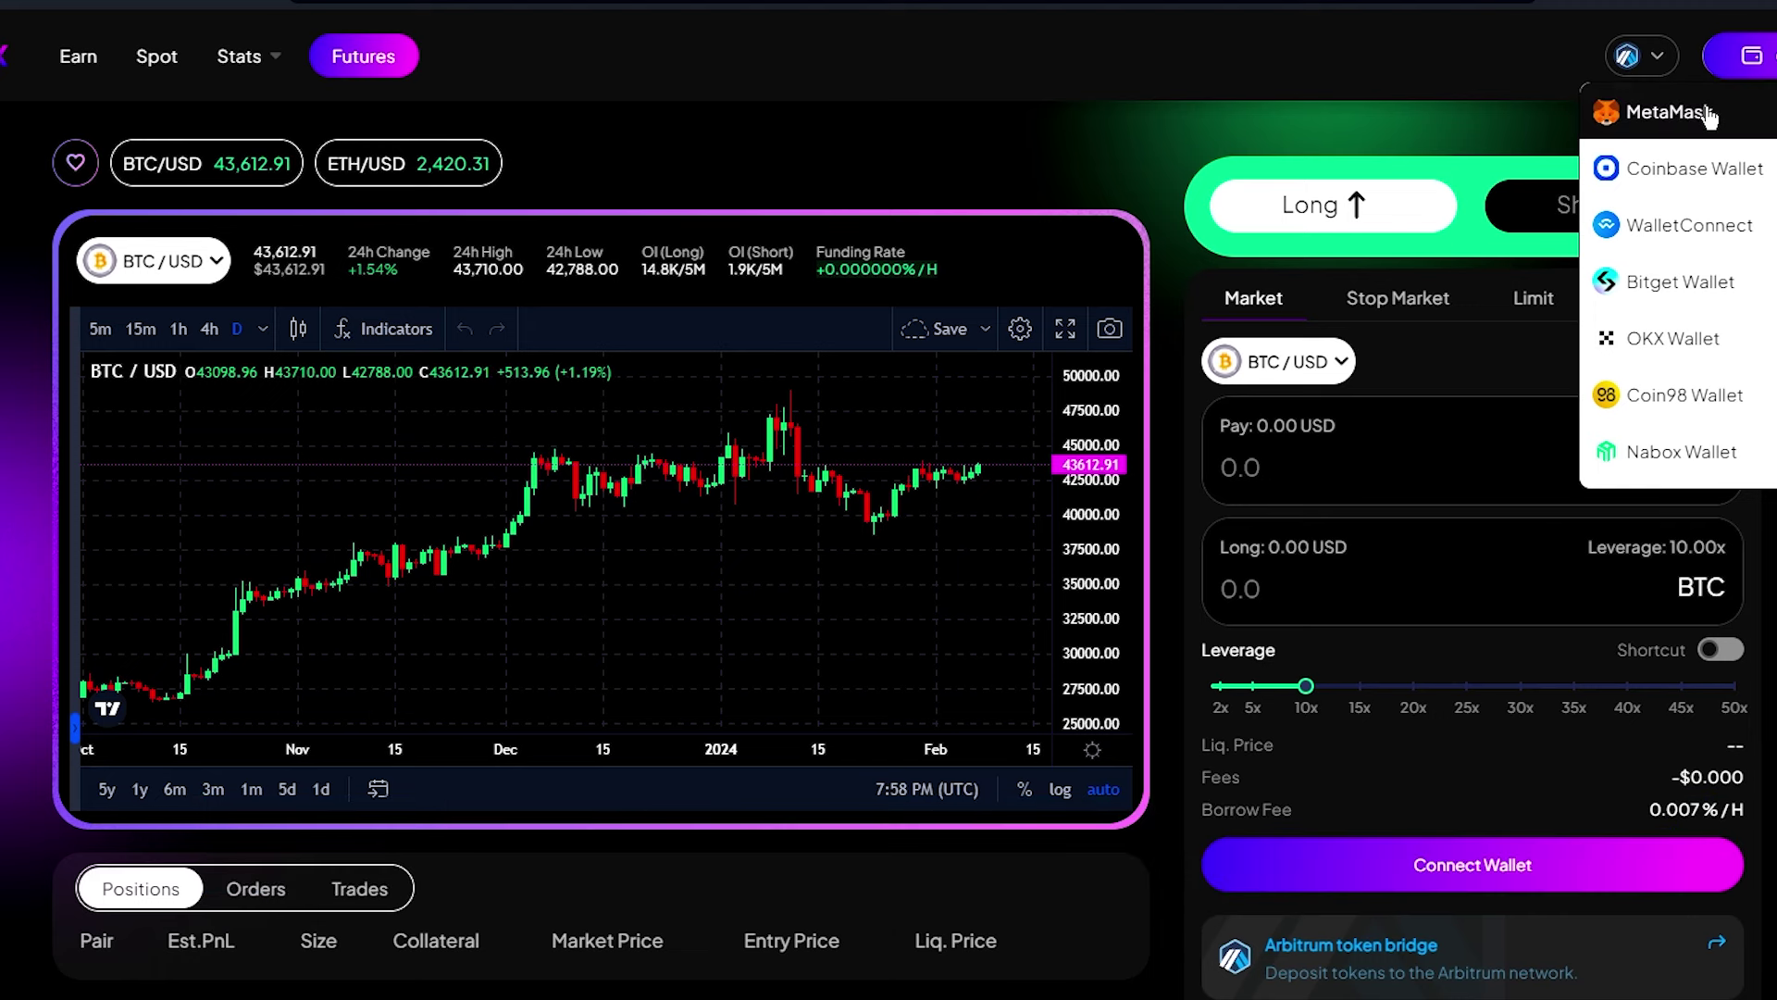
Step: Connect the MetaMask wallet and browse the Stake ROSX-eROSX, Vest ROSX and Stake ROLP pages
{"action": "left_click", "coordinate": [1664, 127]}
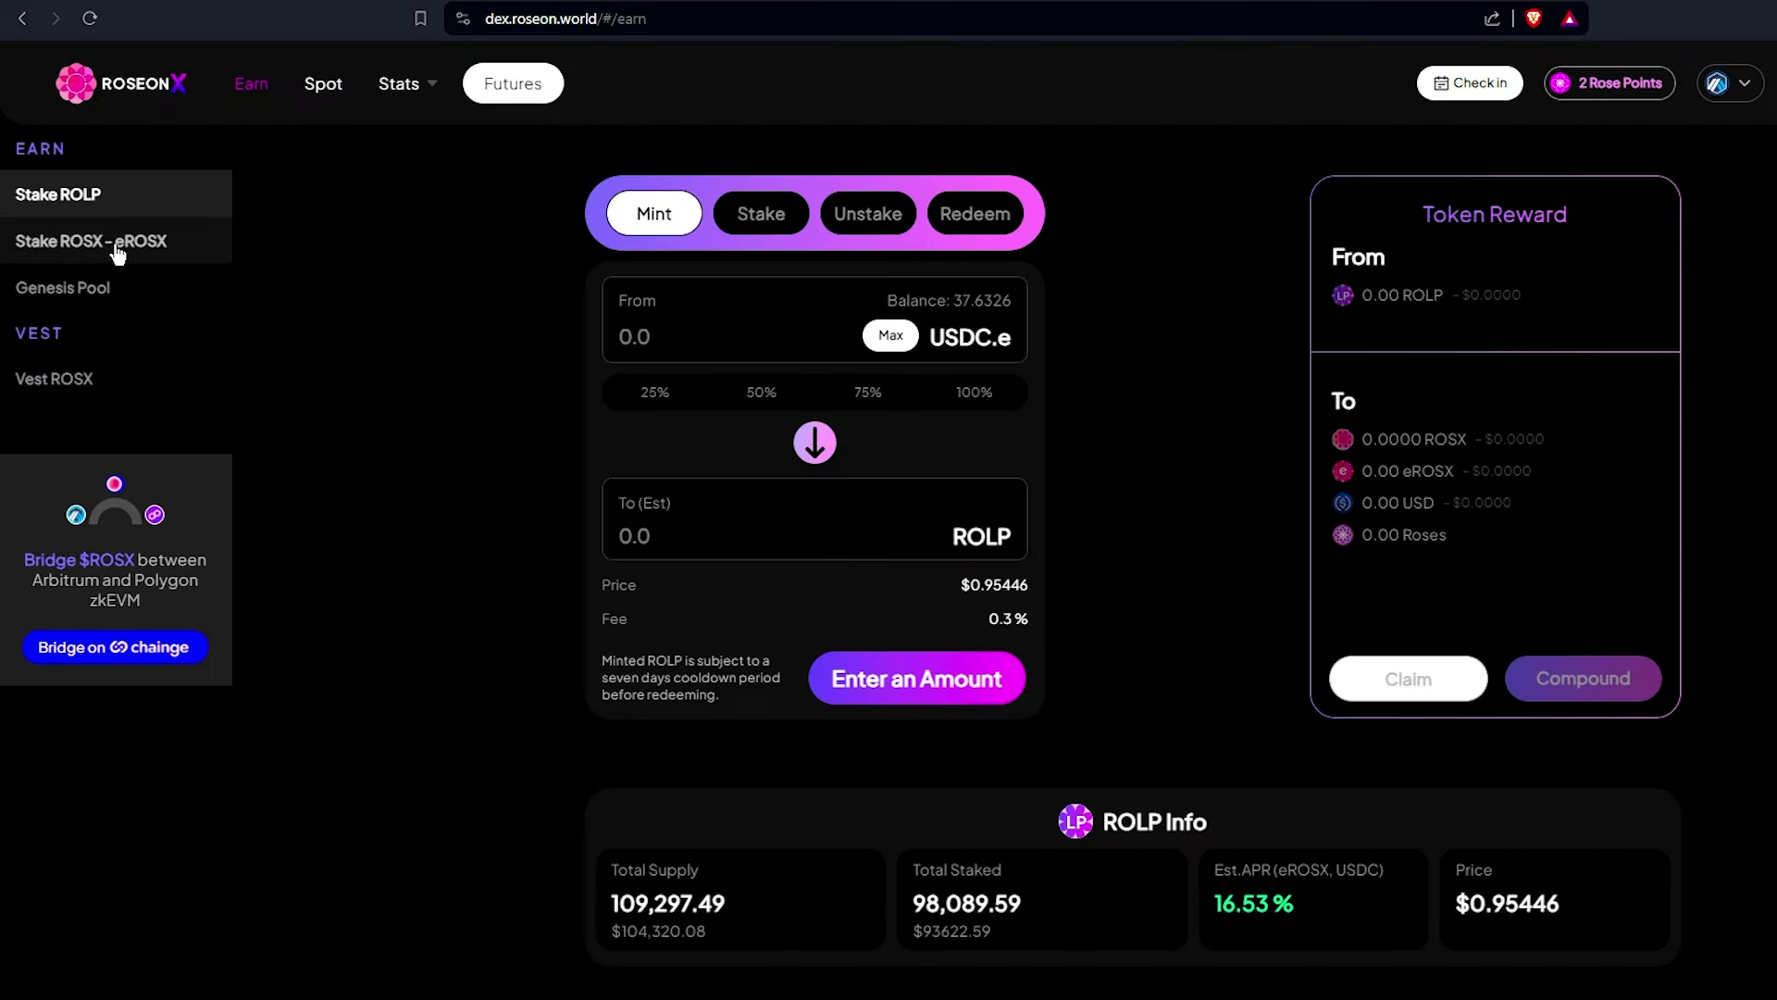
{"action": "left_click", "coordinate": [83, 241]}
{"action": "left_click", "coordinate": [71, 381]}
{"action": "left_click", "coordinate": [48, 239]}
{"action": "left_click", "coordinate": [108, 199]}
{"action": "left_click", "coordinate": [86, 245]}
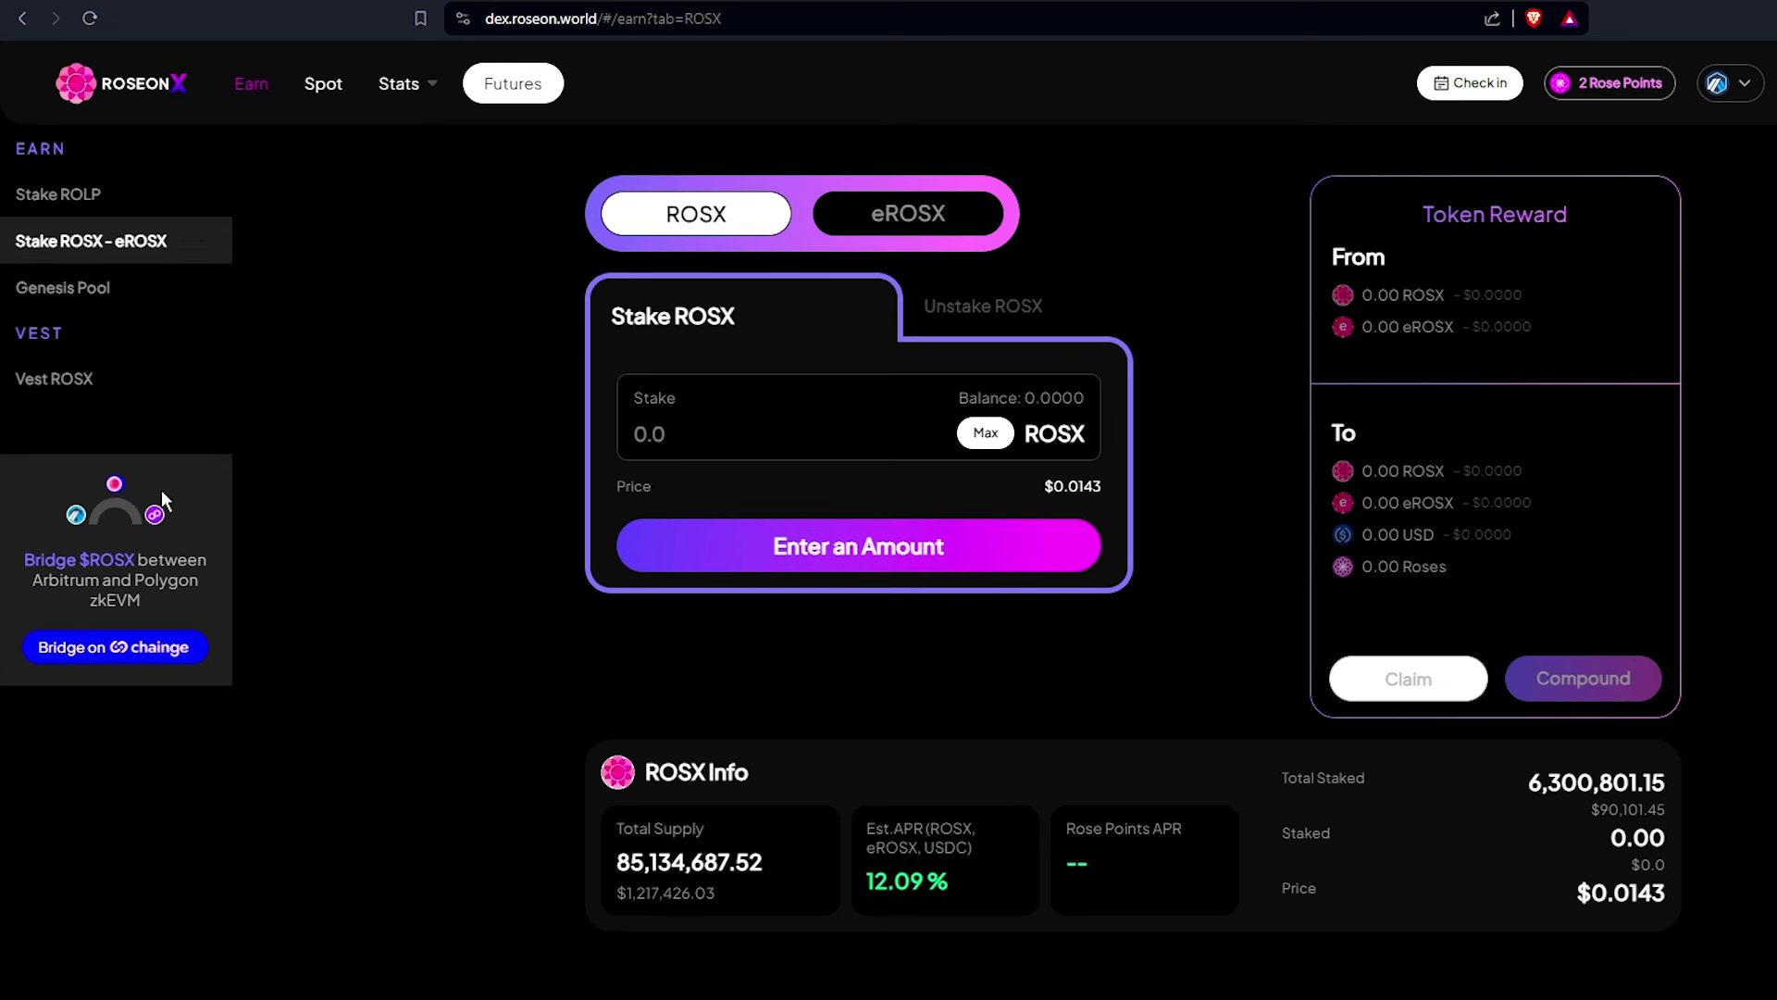
{"action": "left_click", "coordinate": [92, 192]}
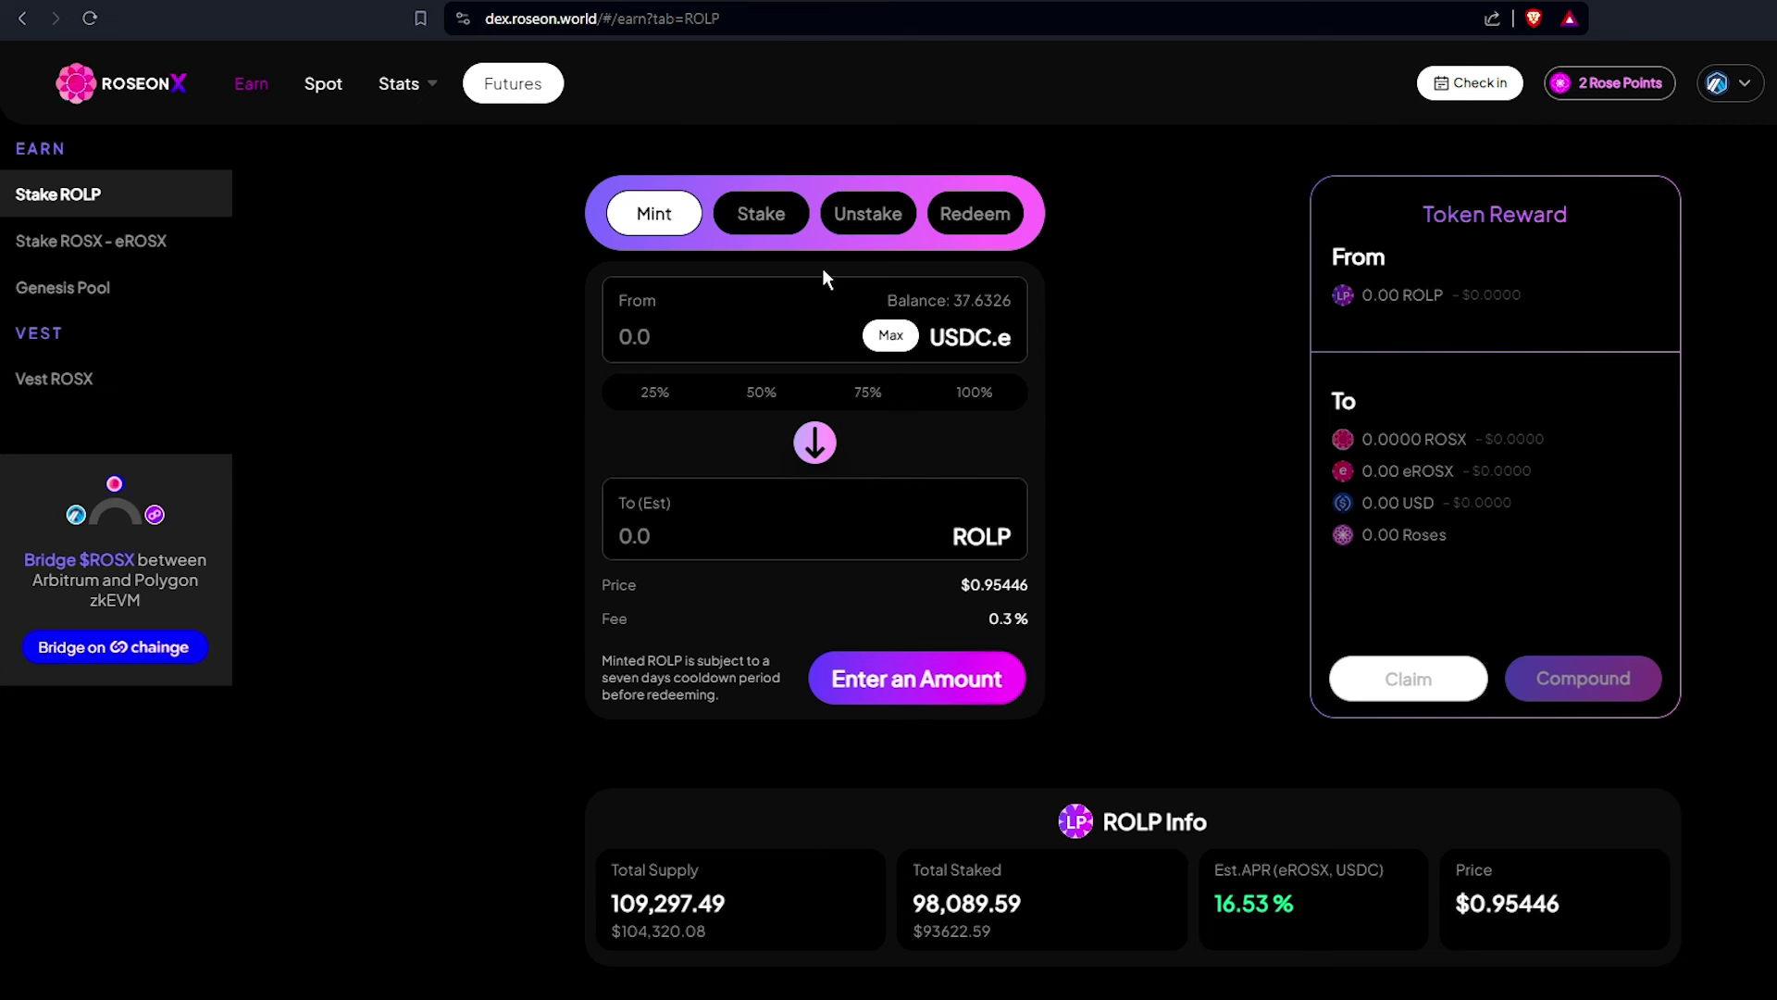
Step: View the ROLP Stake, Unstake and Redeem forms
{"action": "left_click", "coordinate": [787, 222]}
{"action": "left_click", "coordinate": [884, 225]}
{"action": "left_click", "coordinate": [975, 214]}
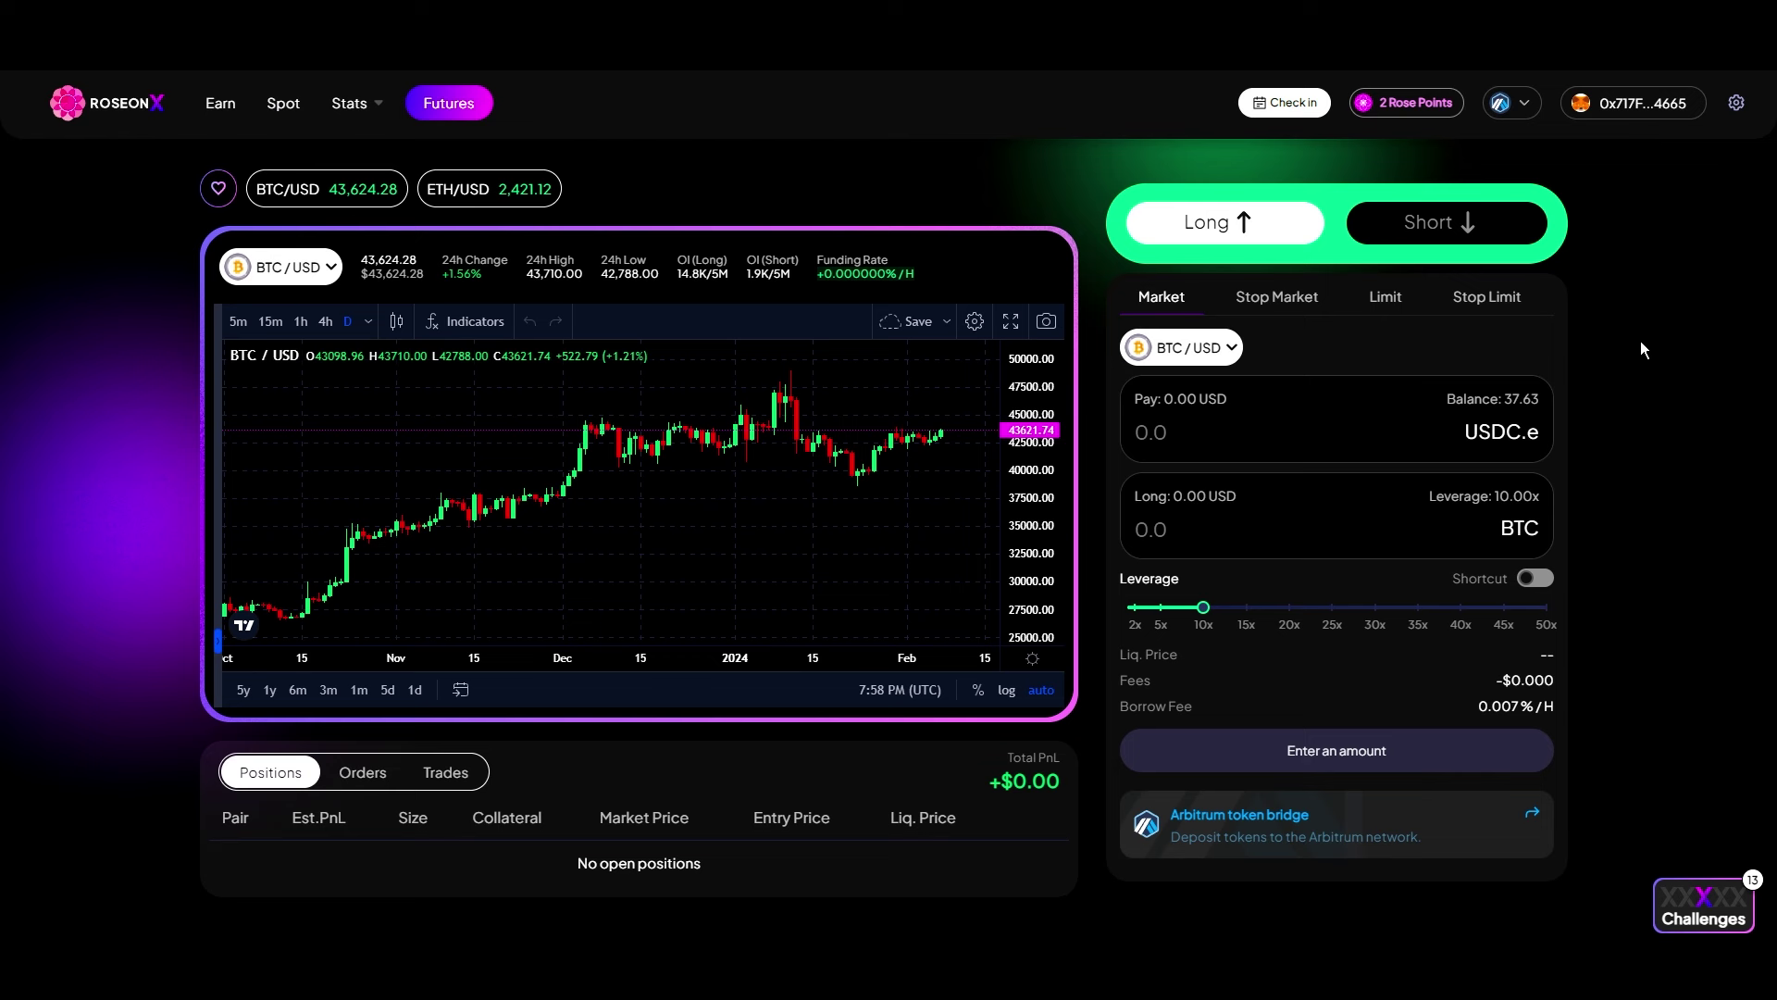
Step: Disconnect the wallet from RoseonX and bring up the wallet list to reconnect
{"action": "left_click", "coordinate": [1635, 106]}
{"action": "left_click", "coordinate": [1611, 223]}
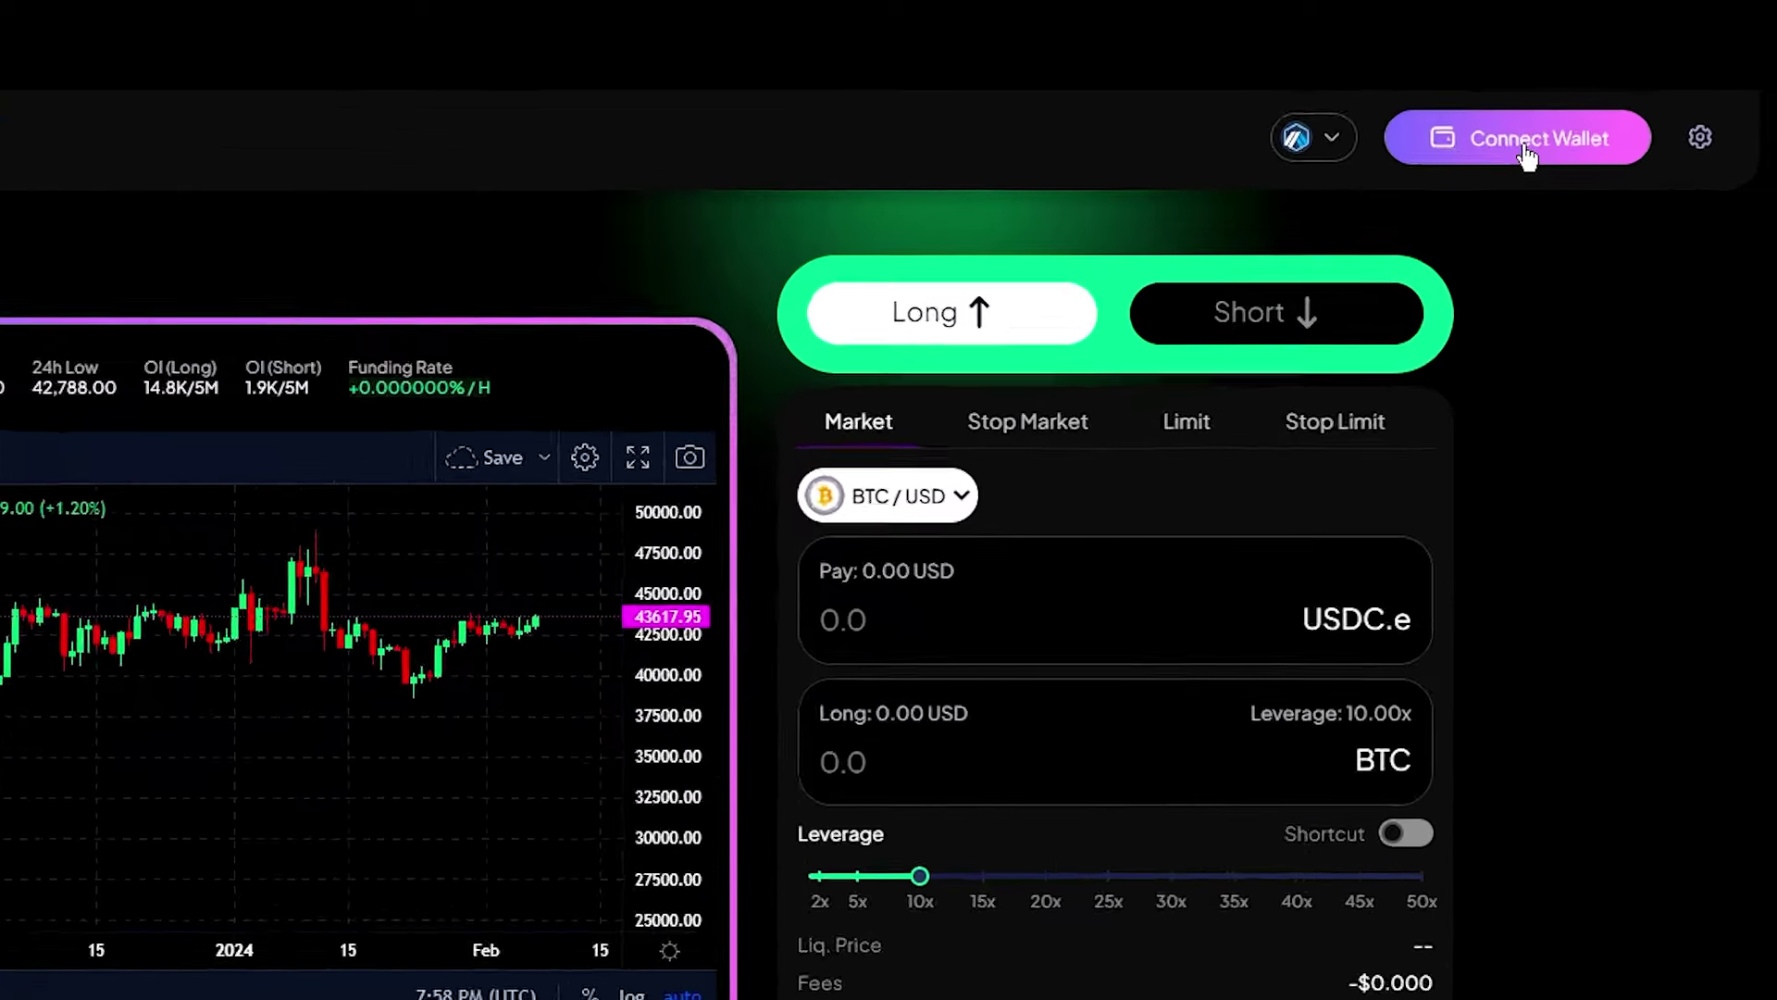
{"action": "left_click", "coordinate": [1524, 147]}
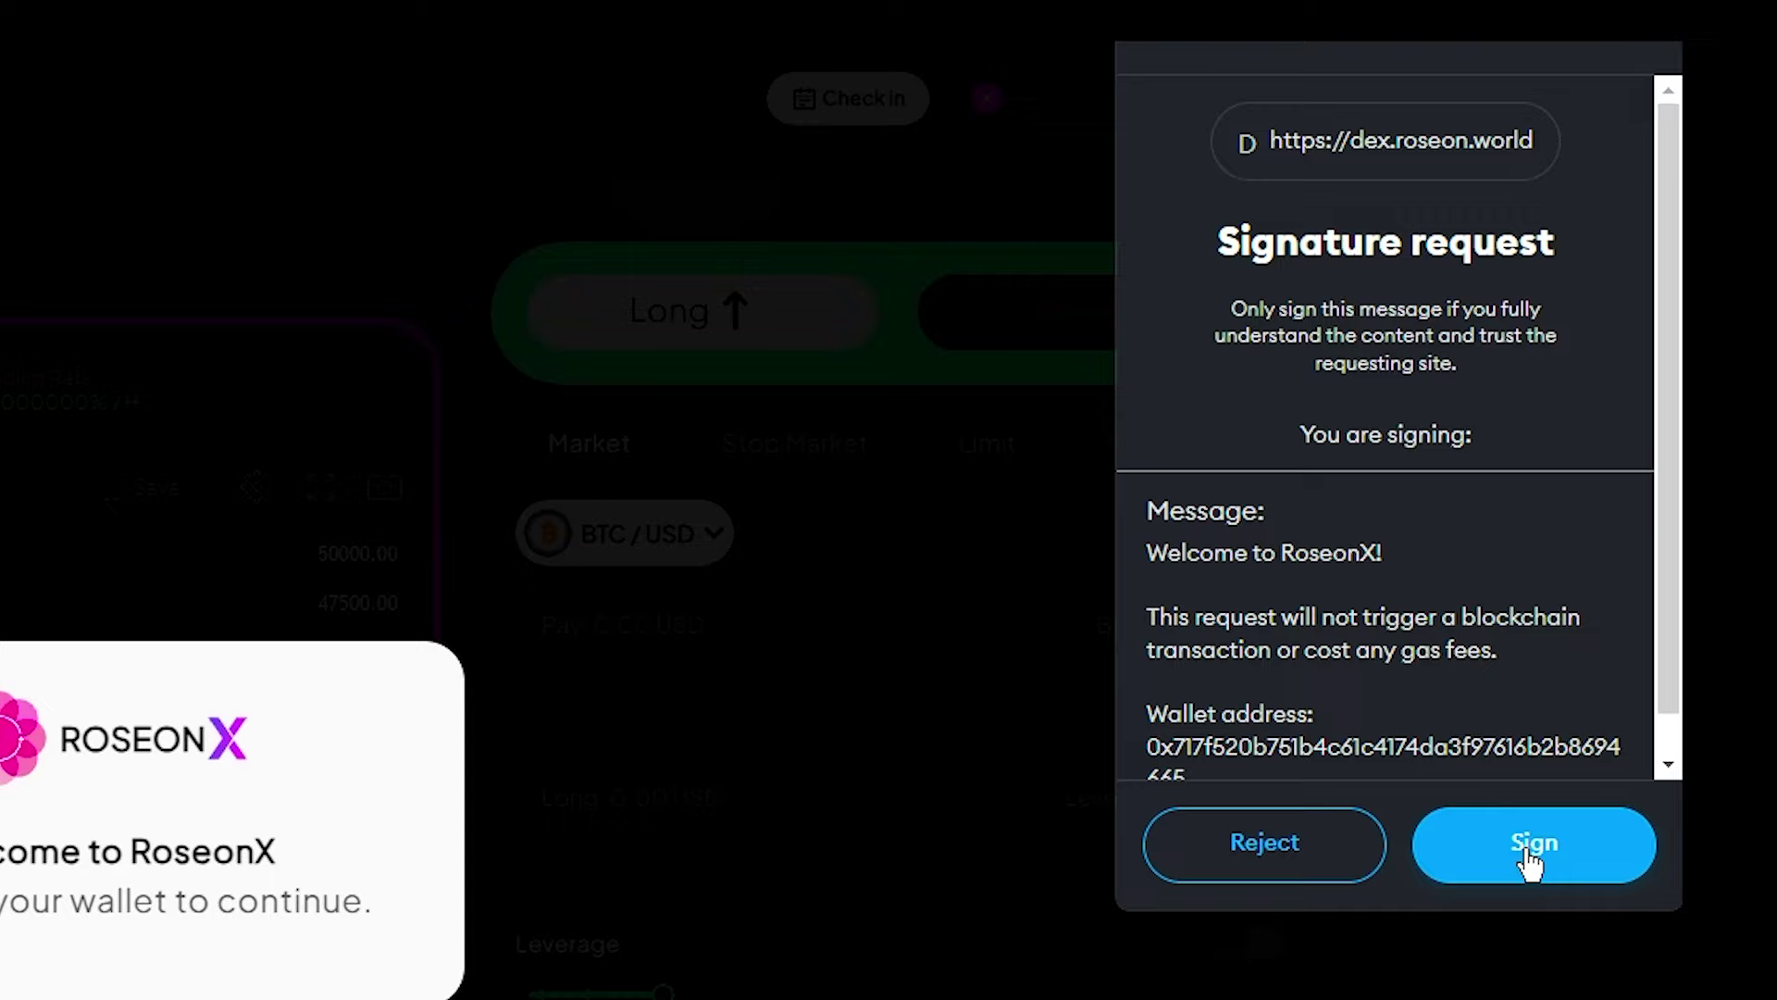
Step: Sign the RoseonX login message in MetaMask and glance at the network list
{"action": "left_click", "coordinate": [1530, 859]}
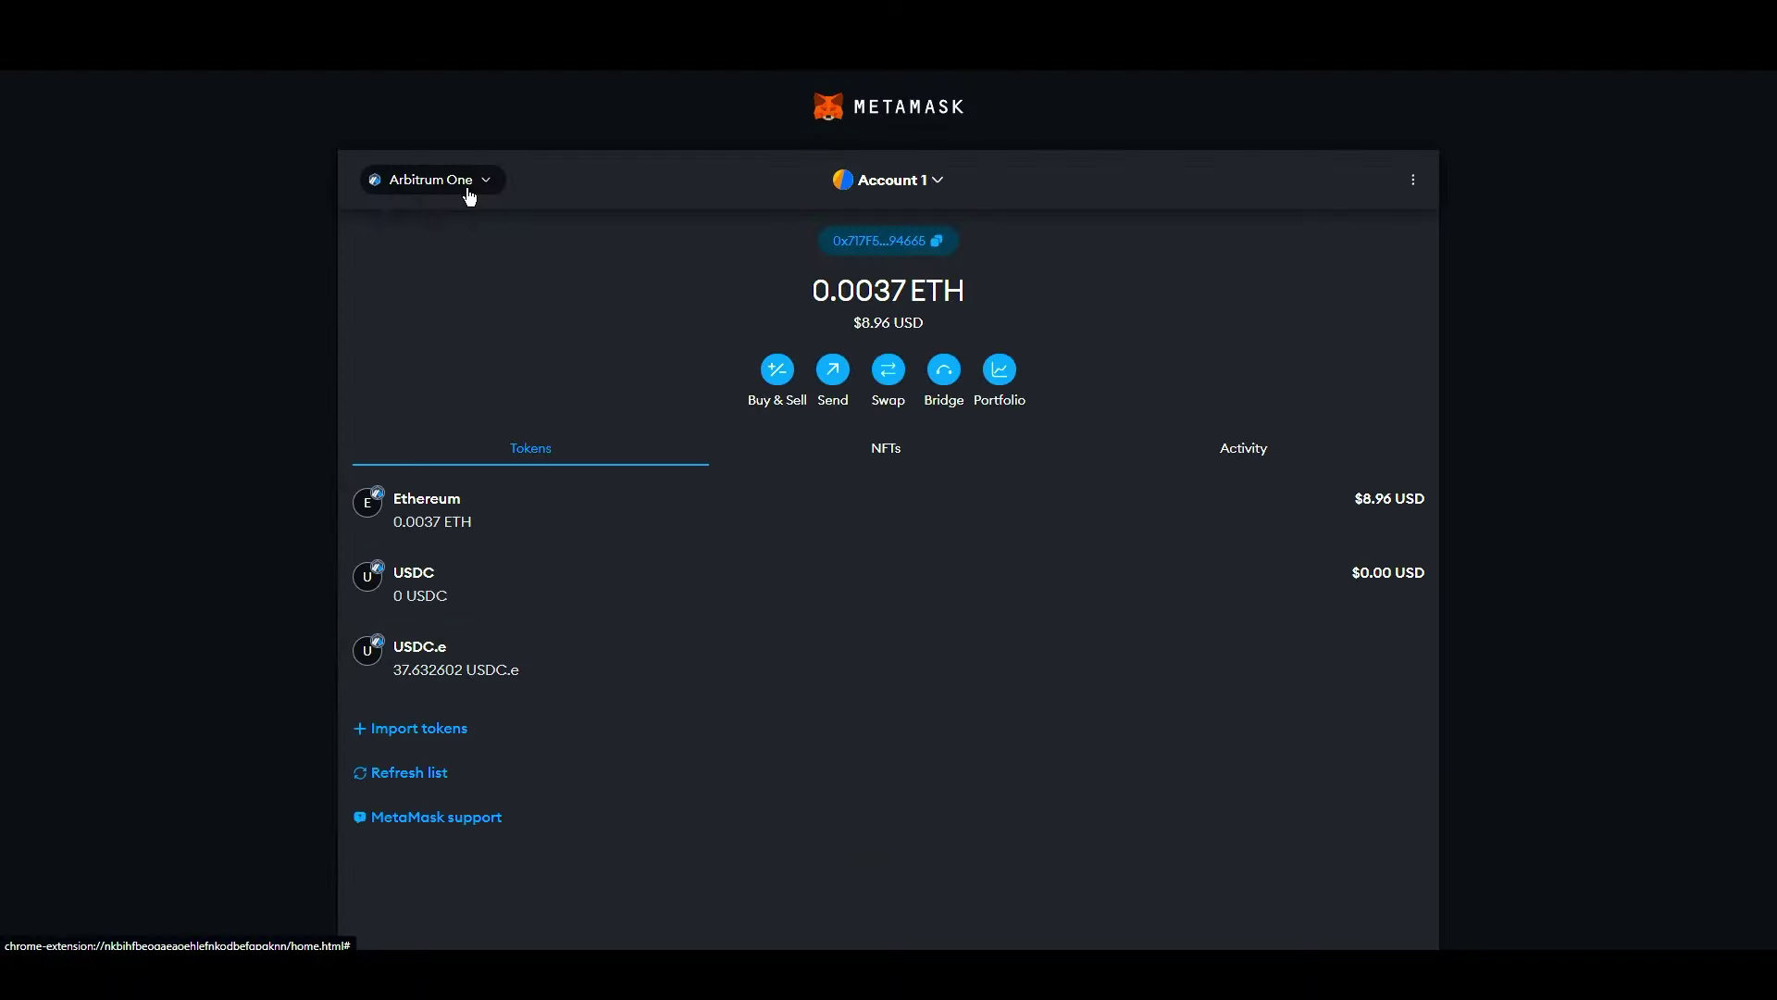
{"action": "left_click", "coordinate": [464, 190]}
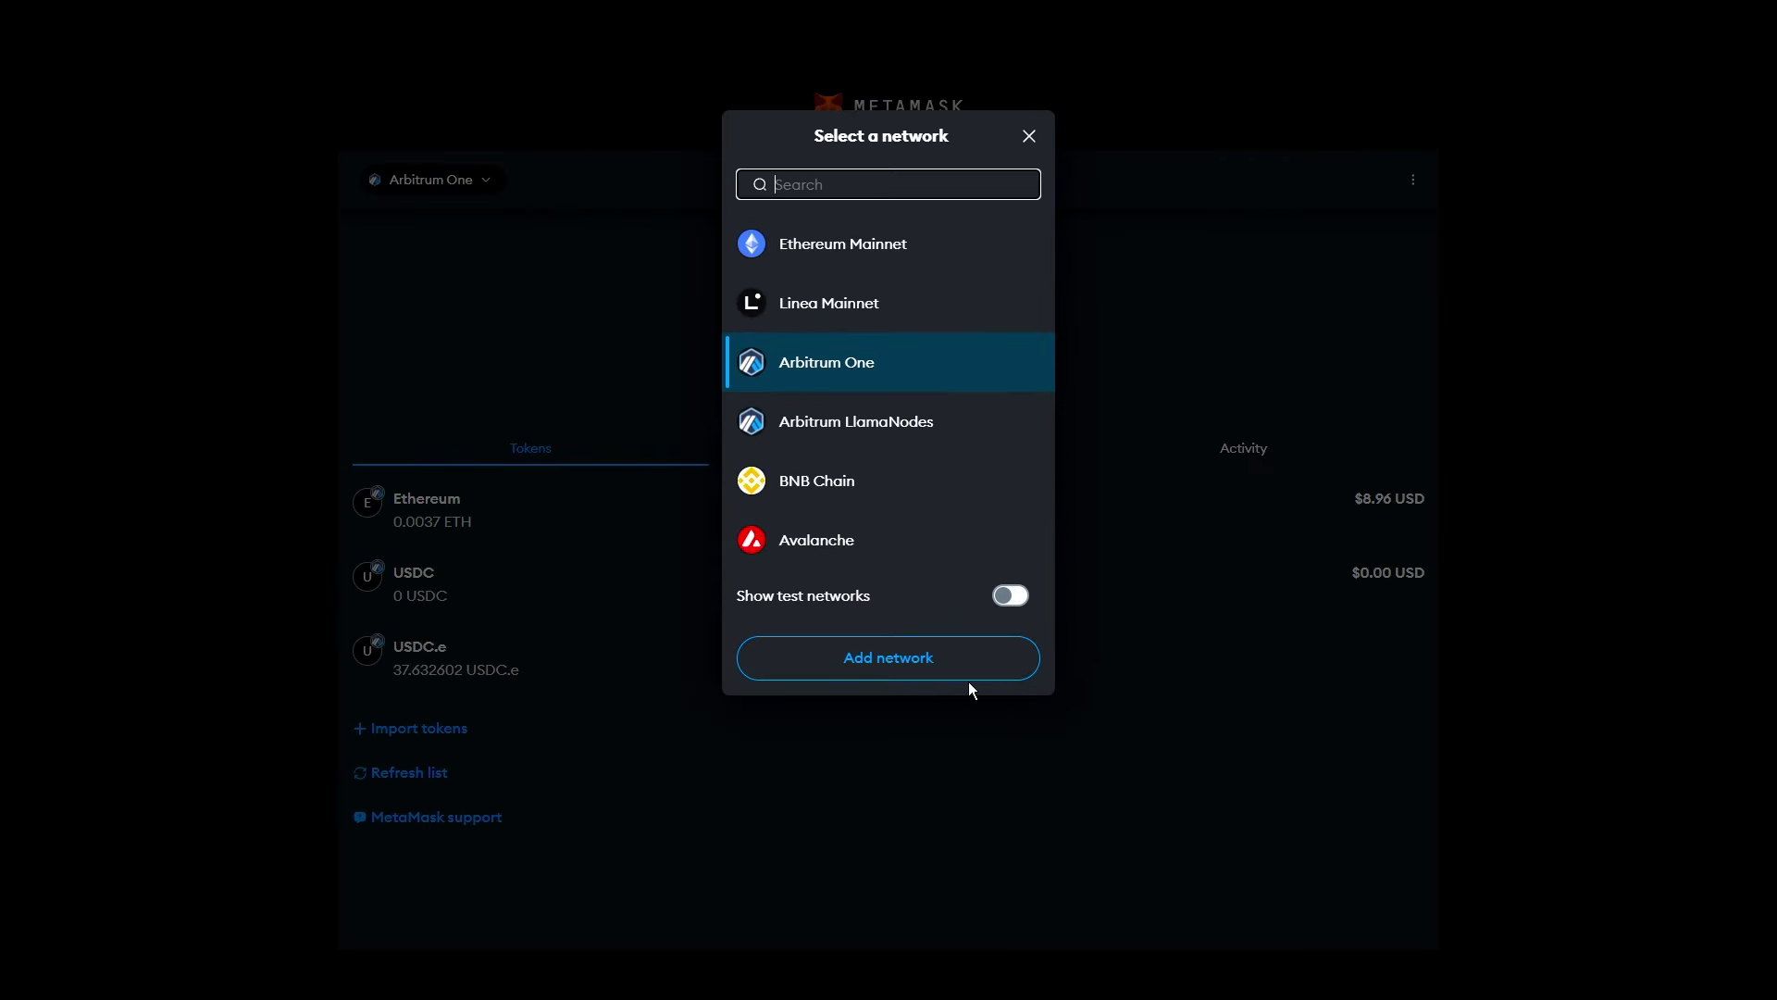
{"action": "left_click", "coordinate": [1028, 136]}
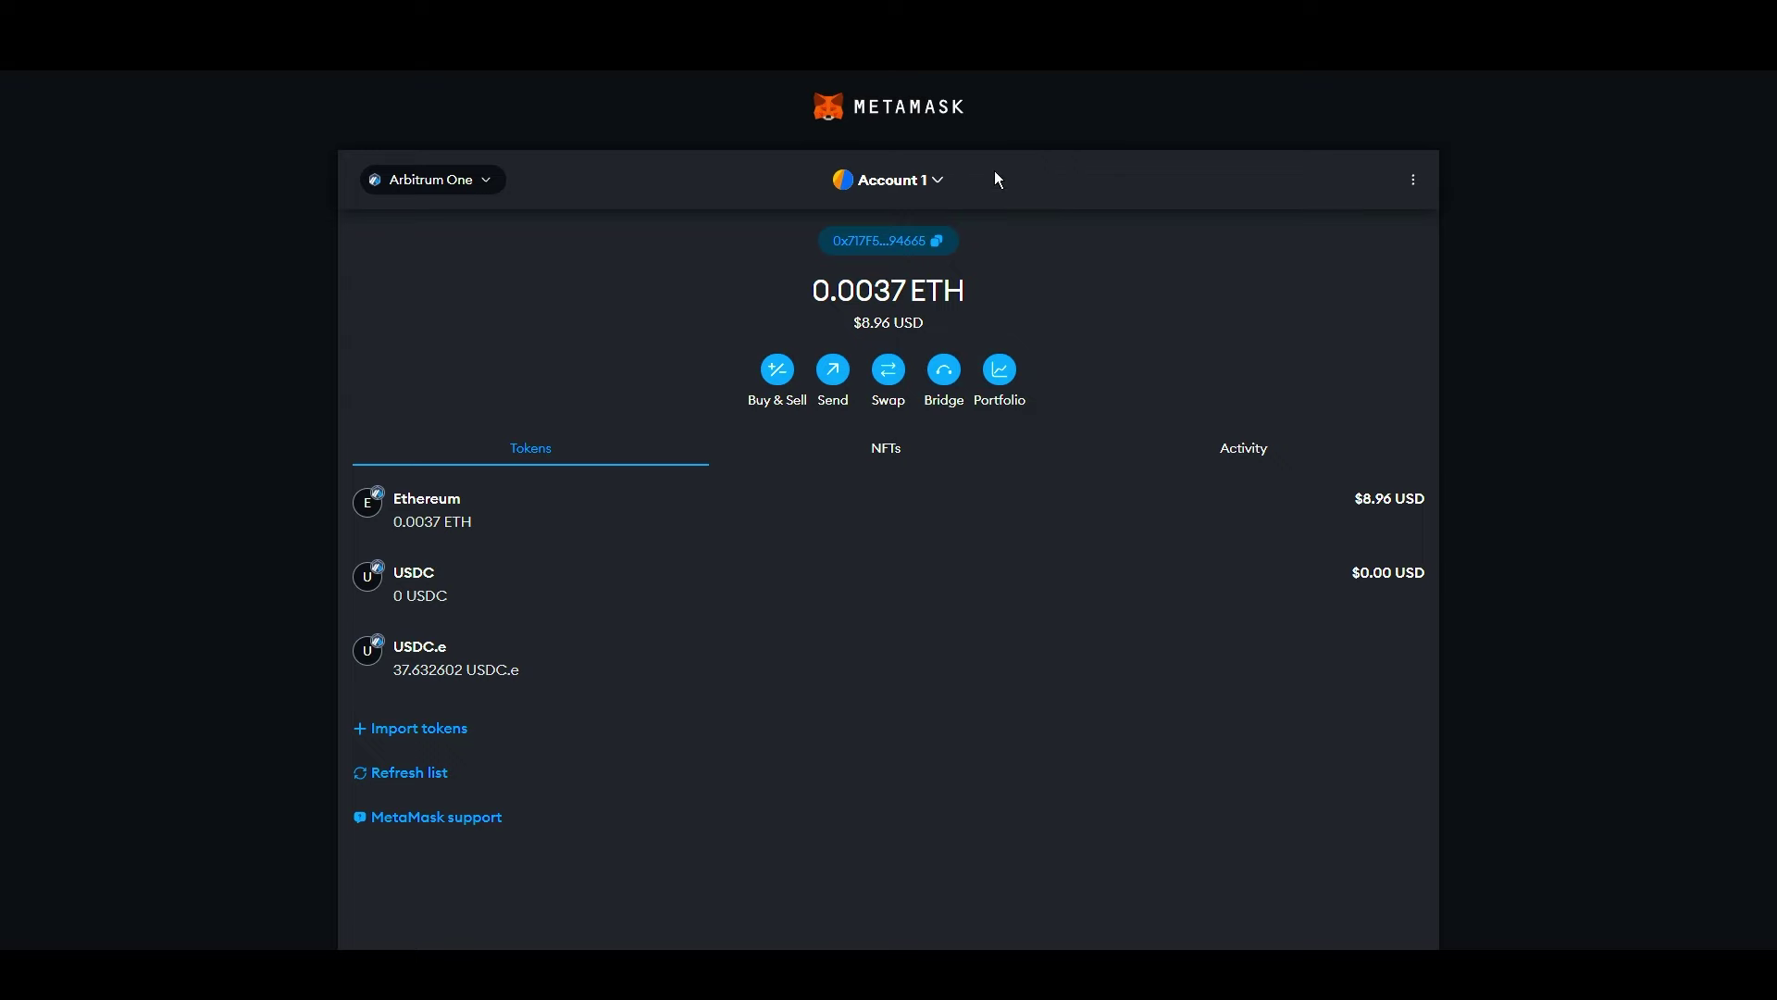
Step: Start adding a network, then leave Settings for the MetaMask wallet home
{"action": "left_click", "coordinate": [464, 185]}
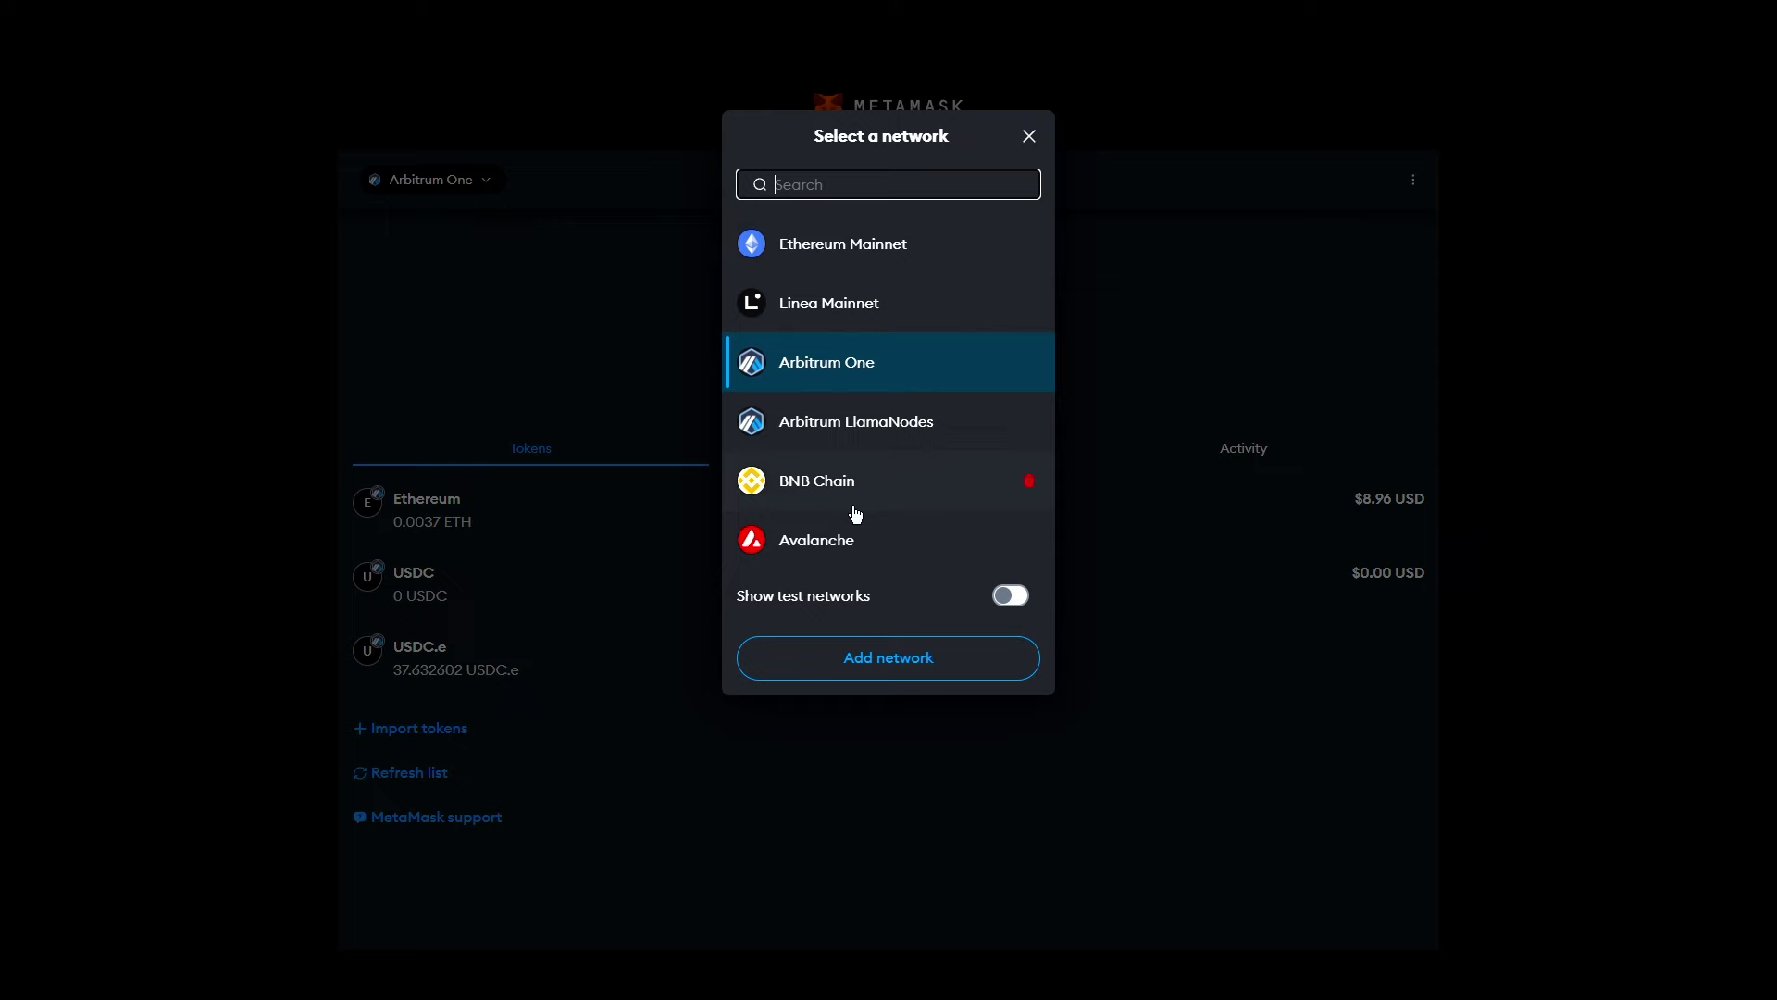
{"action": "left_click", "coordinate": [904, 668]}
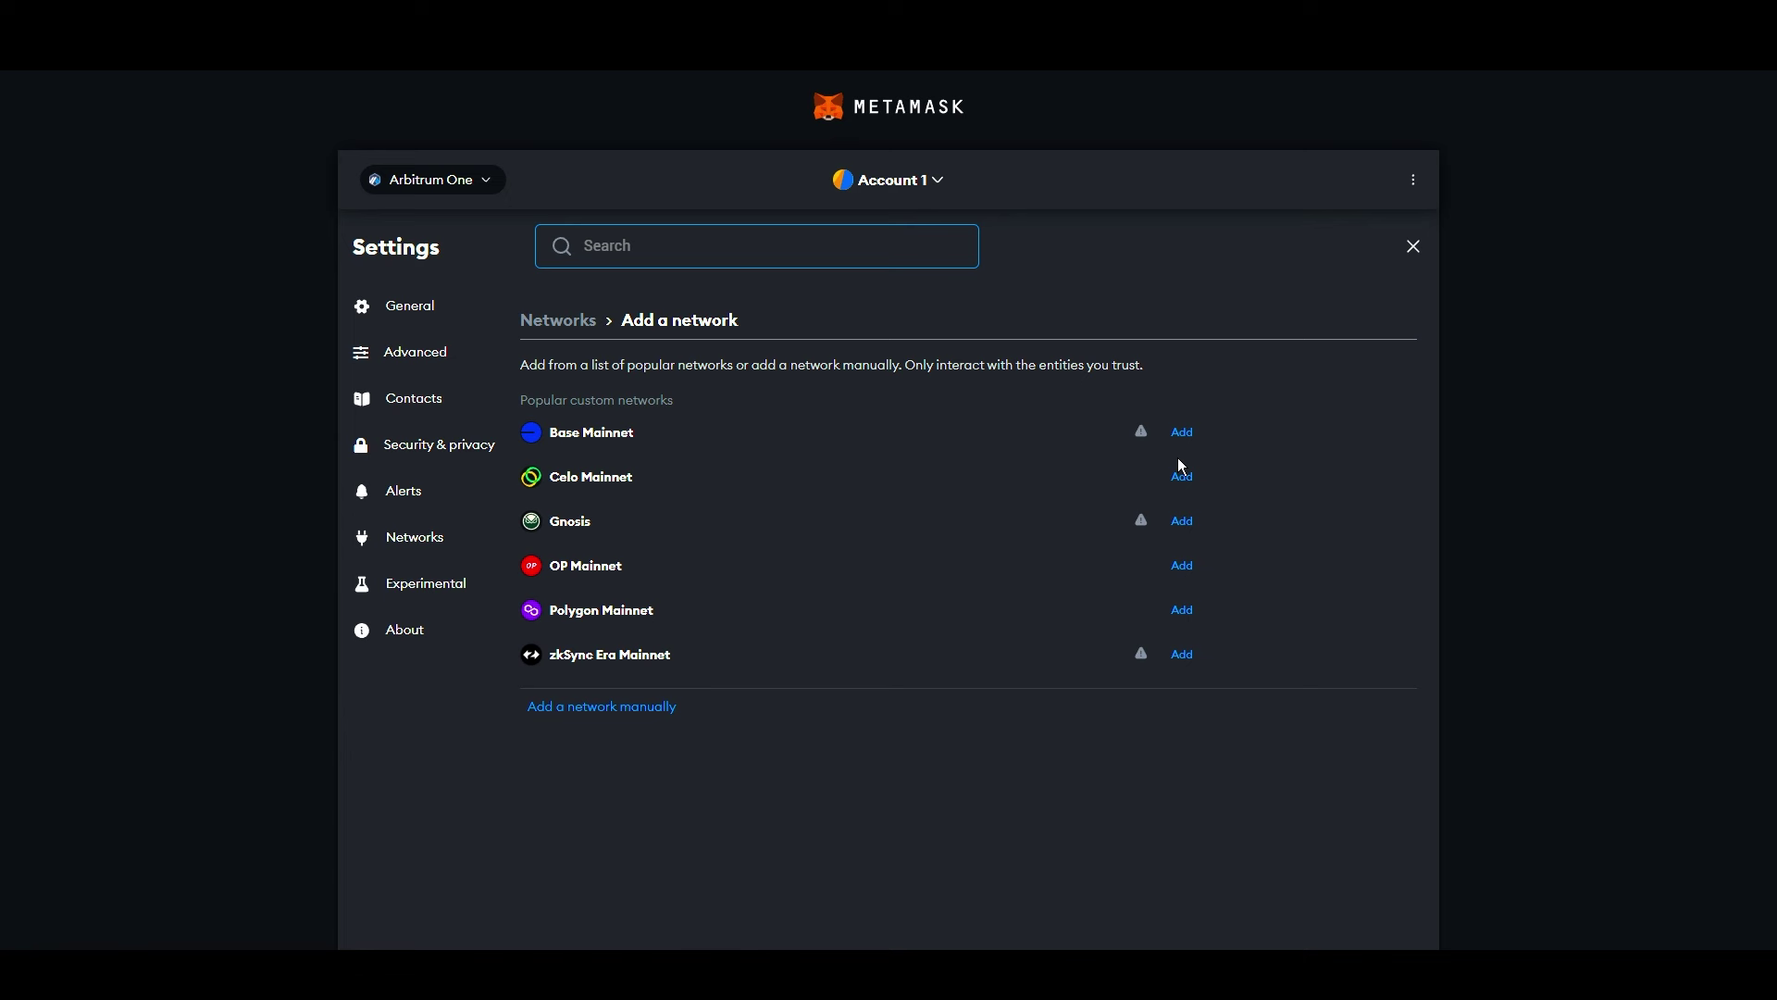
{"action": "left_click", "coordinate": [1414, 246]}
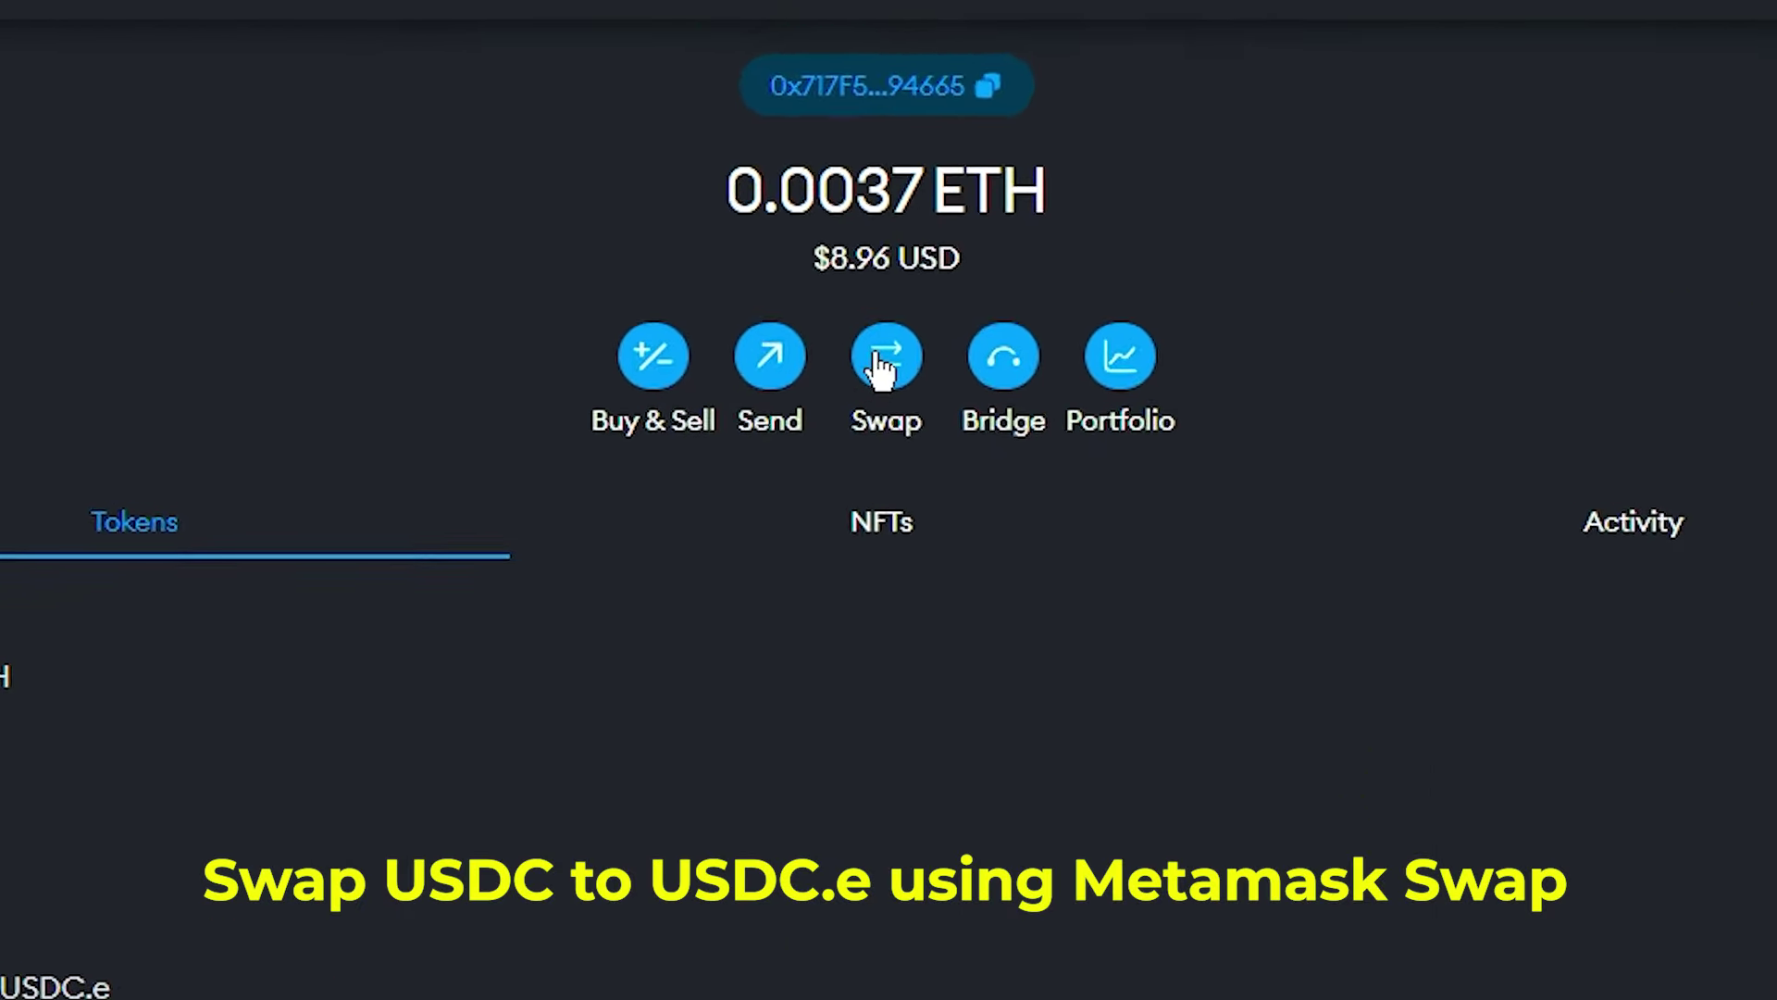
Step: In MetaMask Swap, choose USDC as the From token and USDC.E as the To token
{"action": "left_click", "coordinate": [886, 384]}
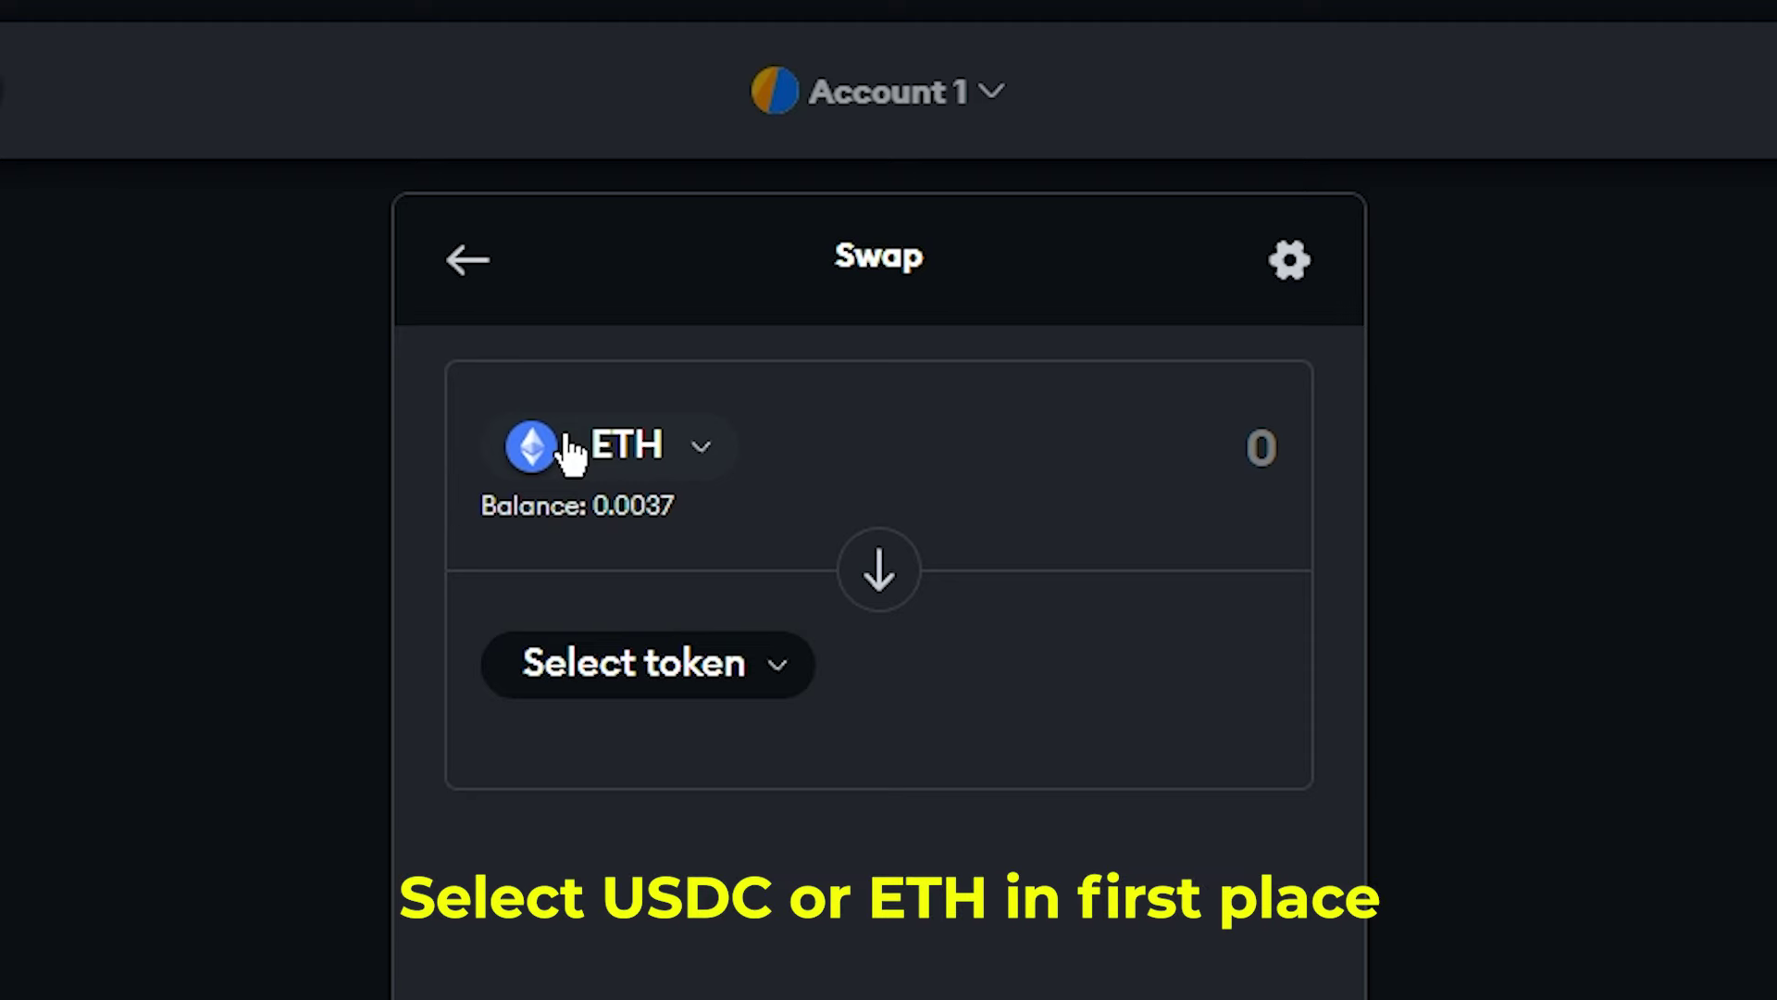
{"action": "left_click", "coordinate": [696, 467]}
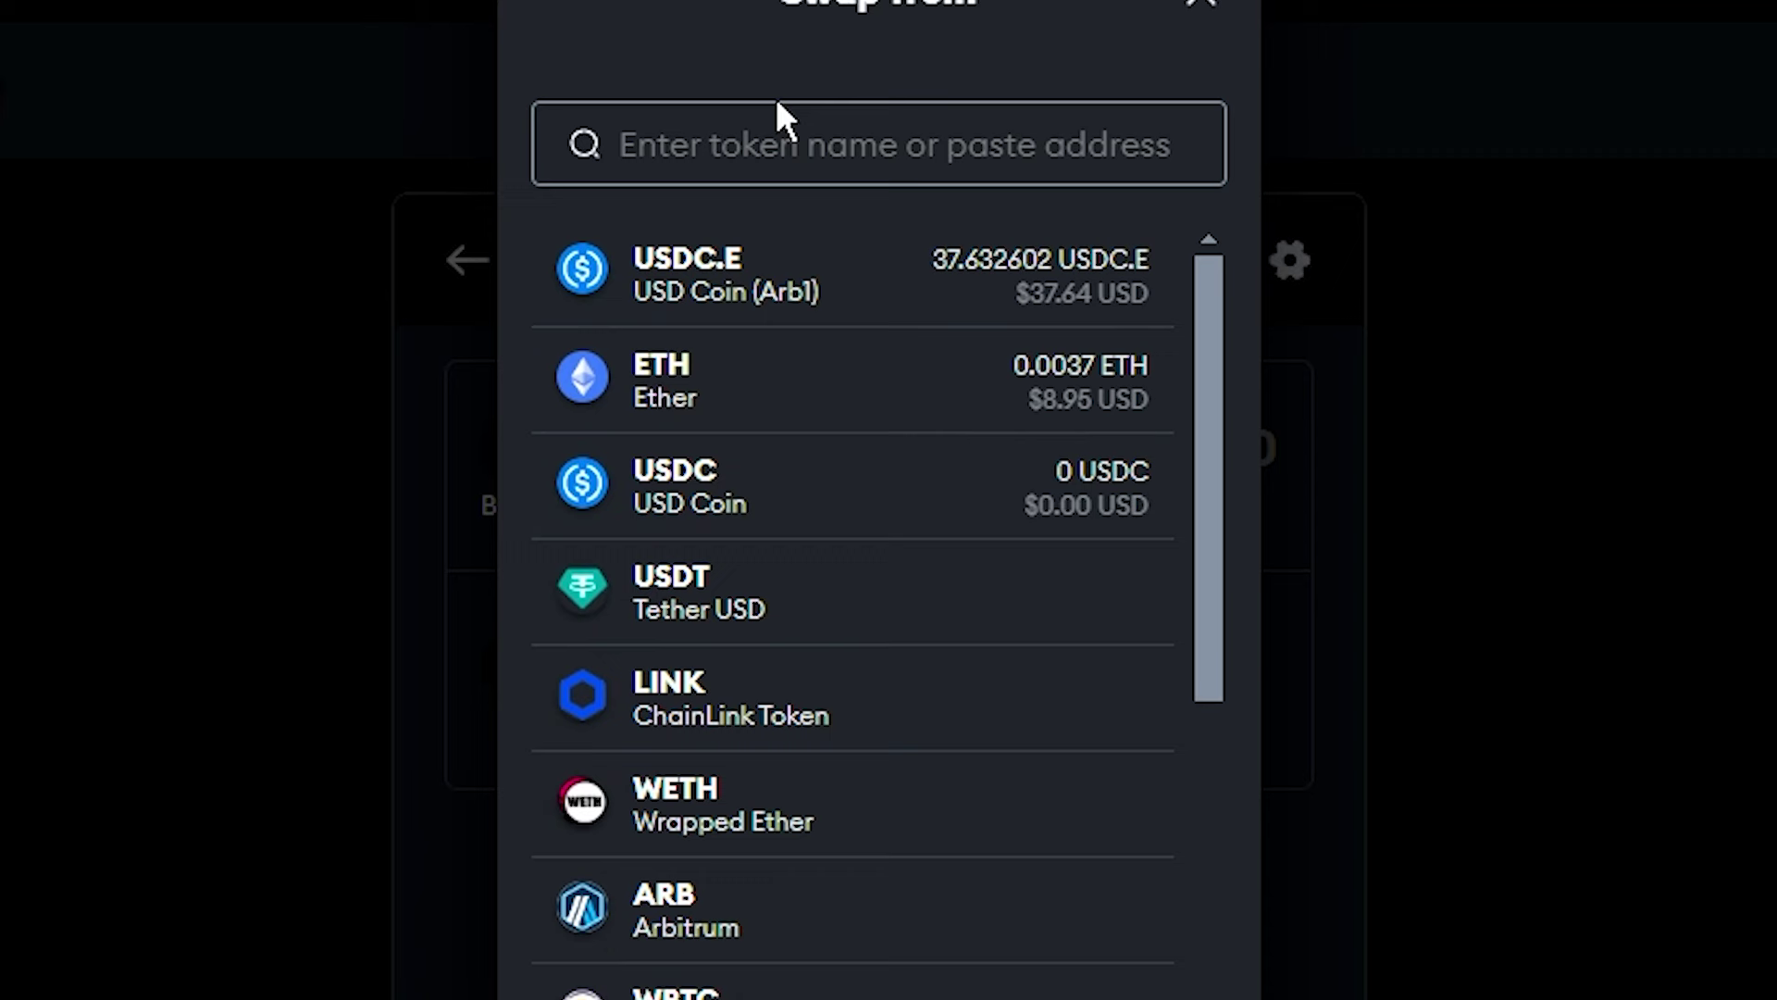
{"action": "type", "text": "usdc"}
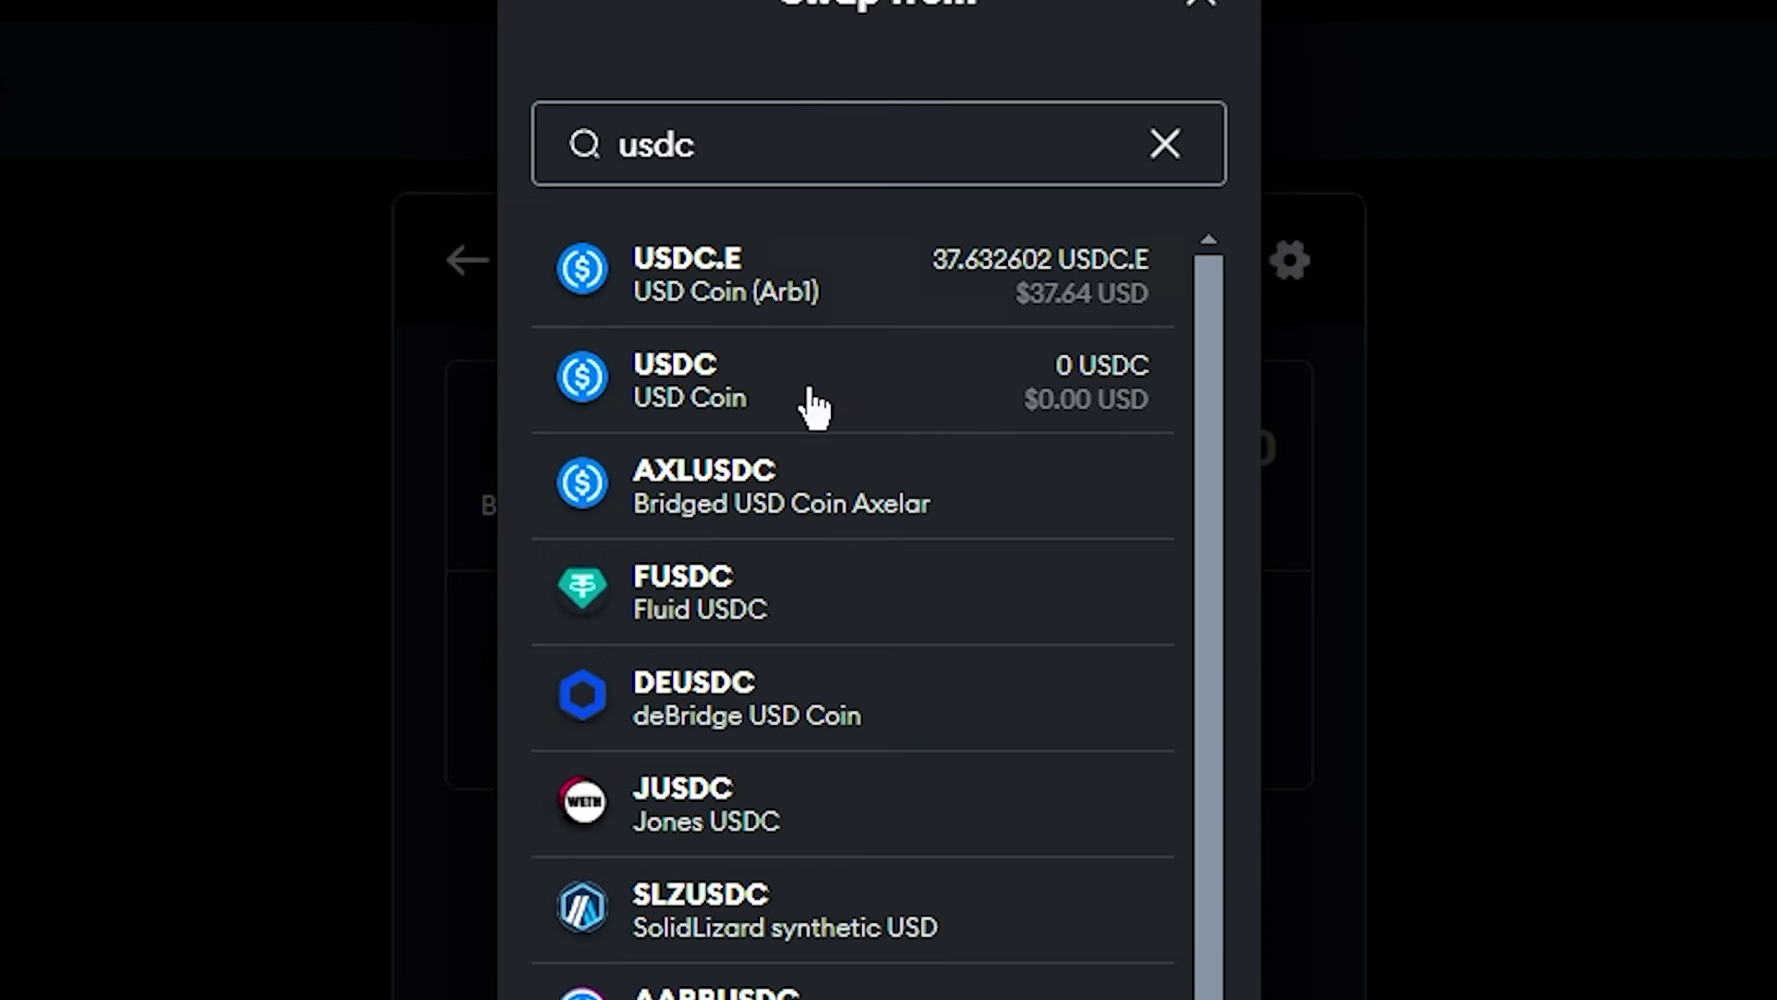
{"action": "left_click", "coordinate": [815, 407]}
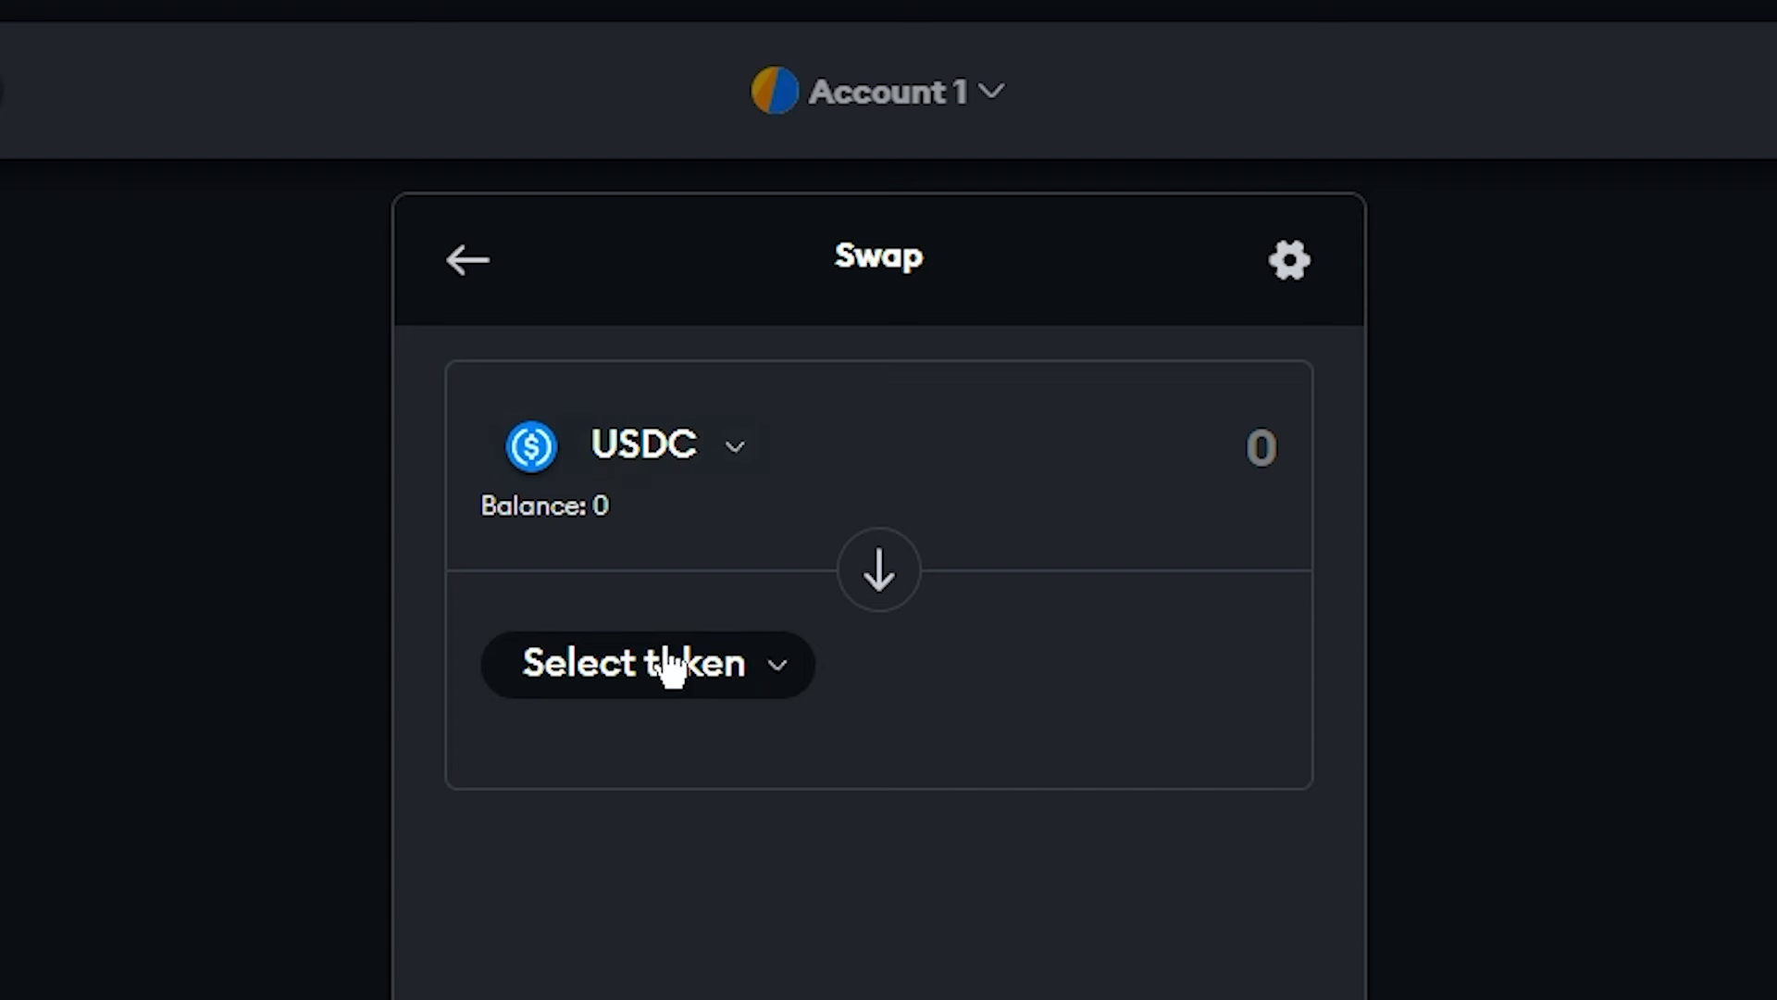
{"action": "left_click", "coordinate": [720, 701]}
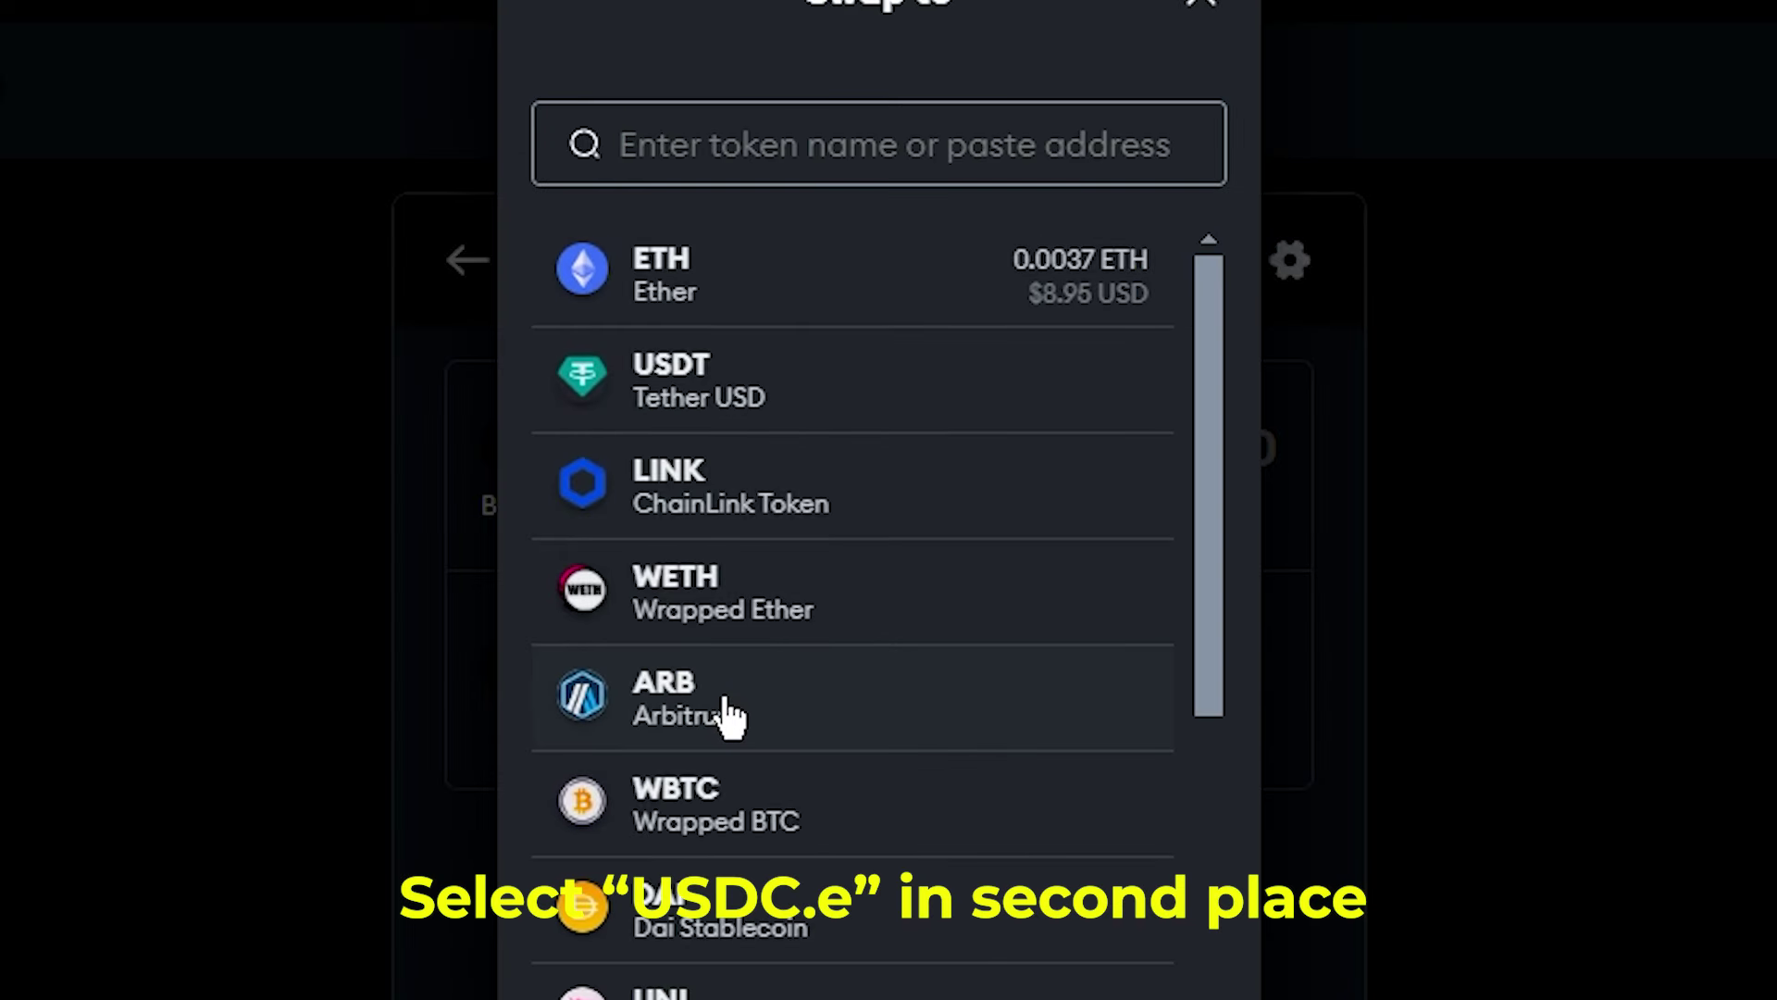
{"action": "type", "text": "usdc"}
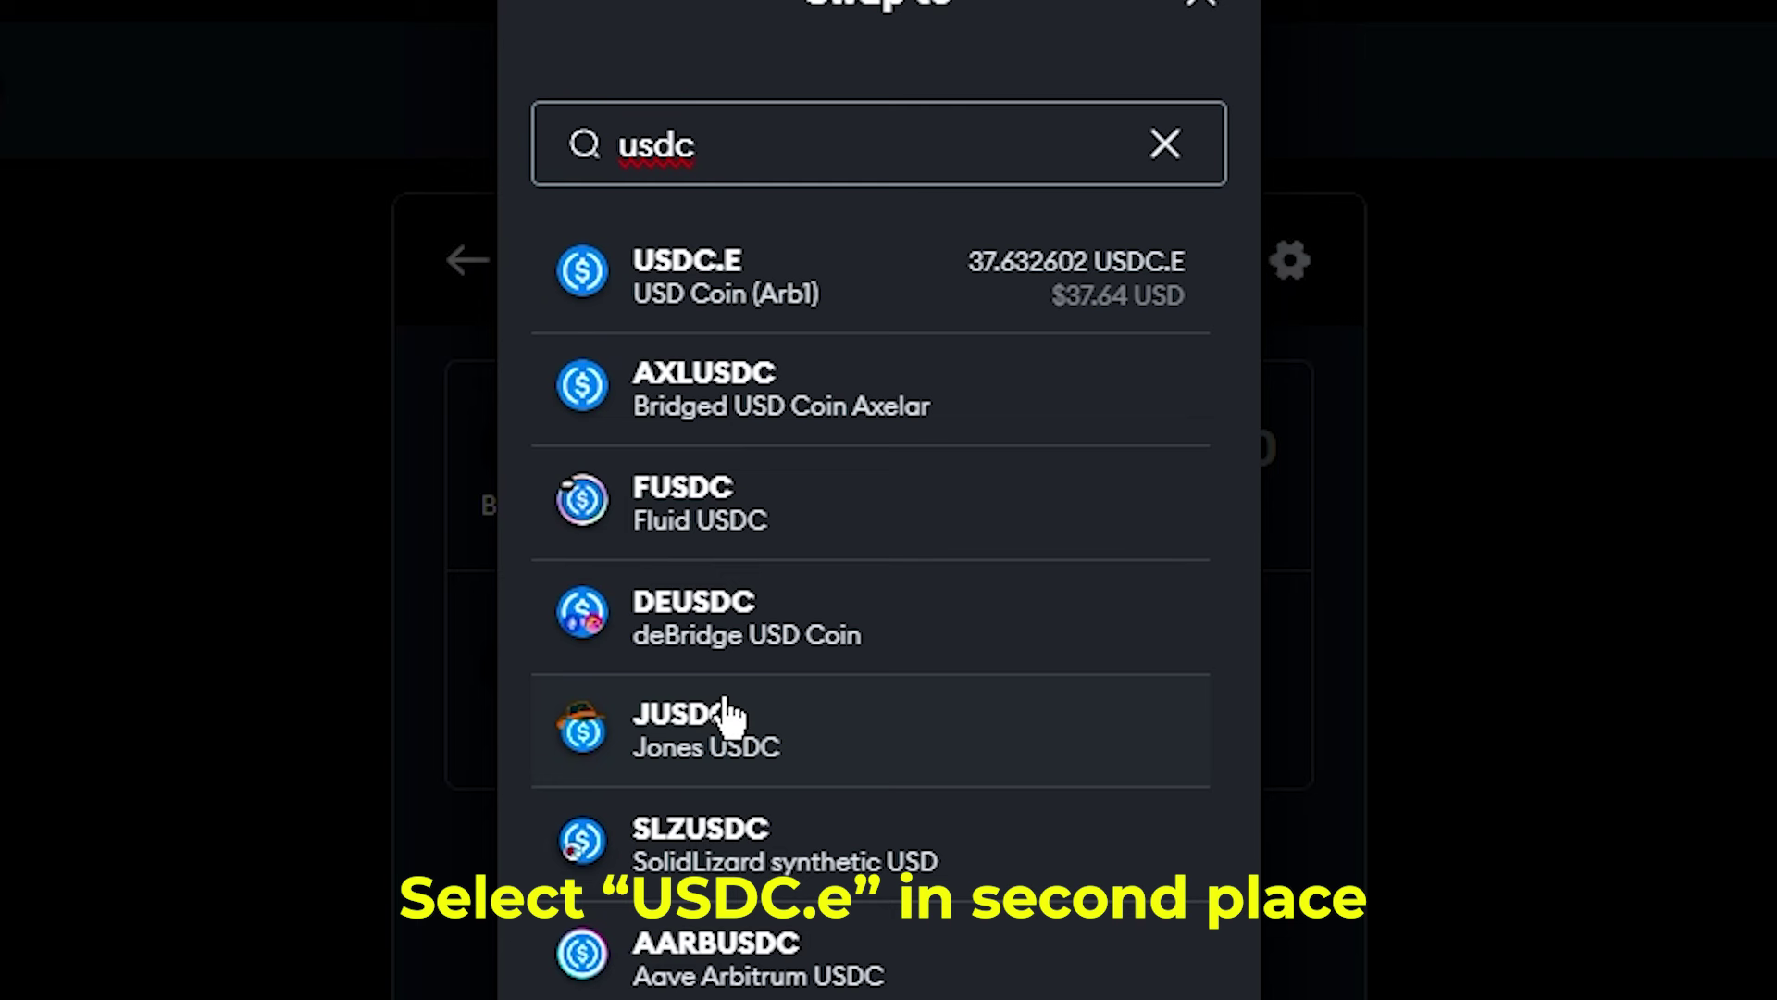
{"action": "type", "text": ".e"}
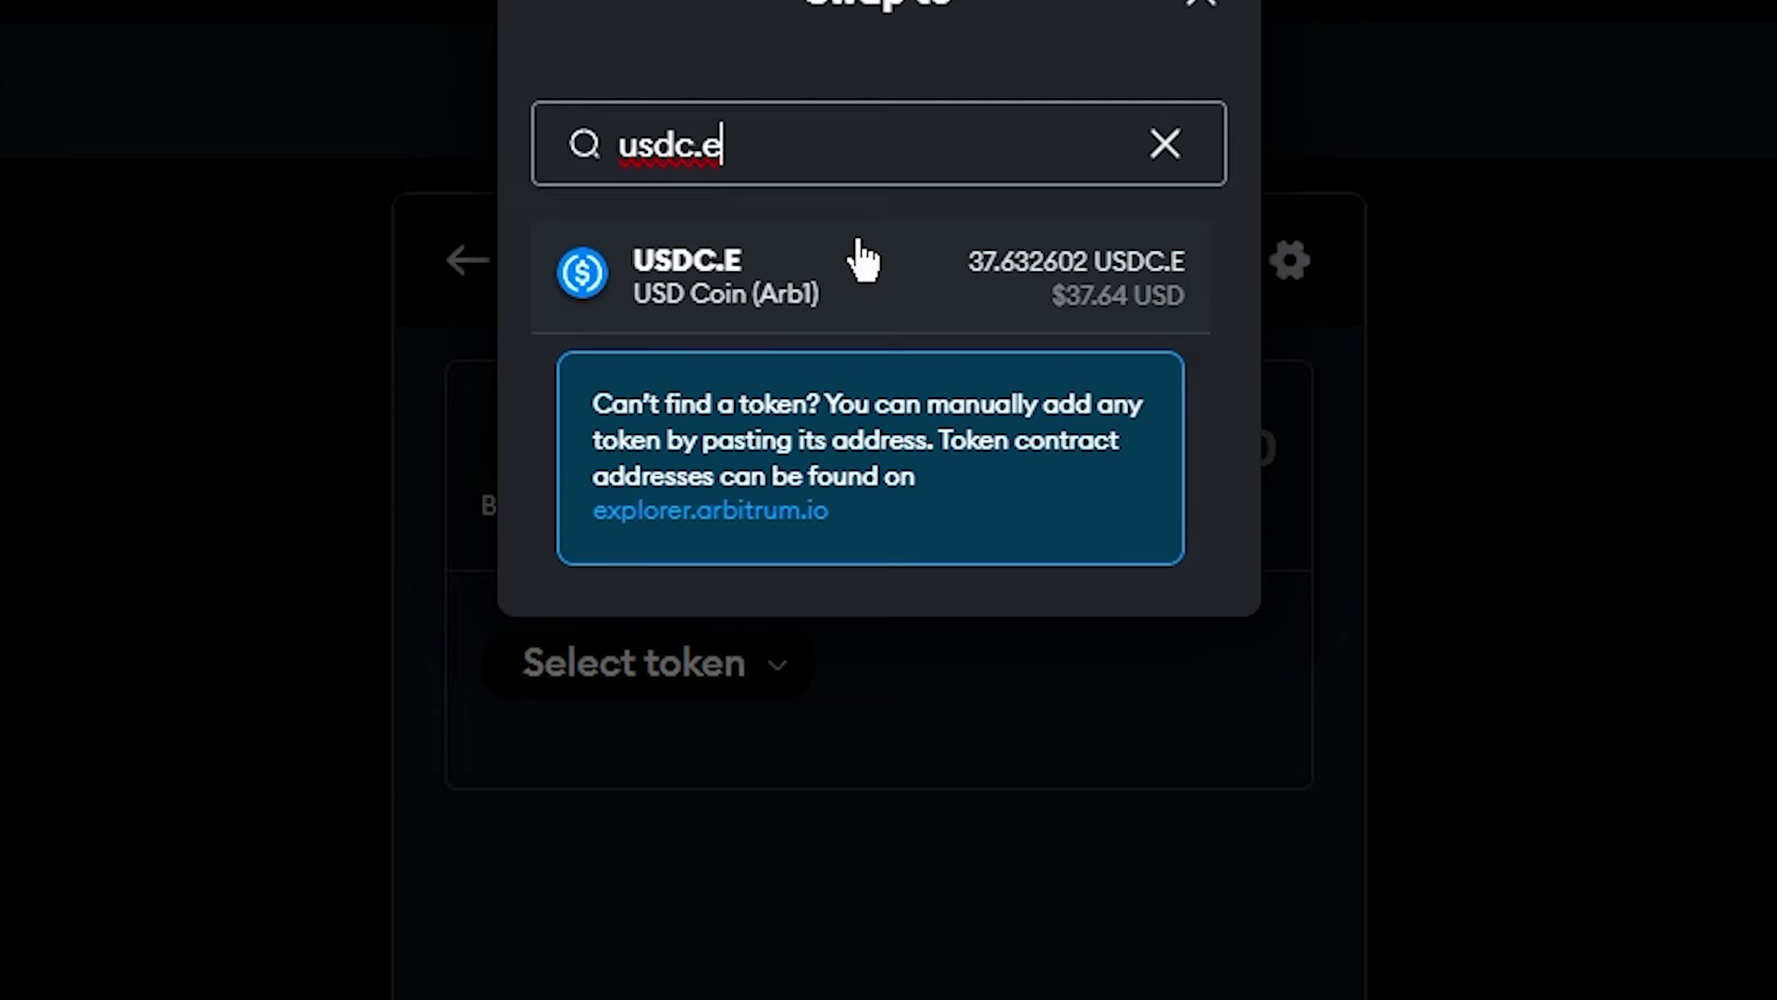
{"action": "left_click", "coordinate": [815, 306]}
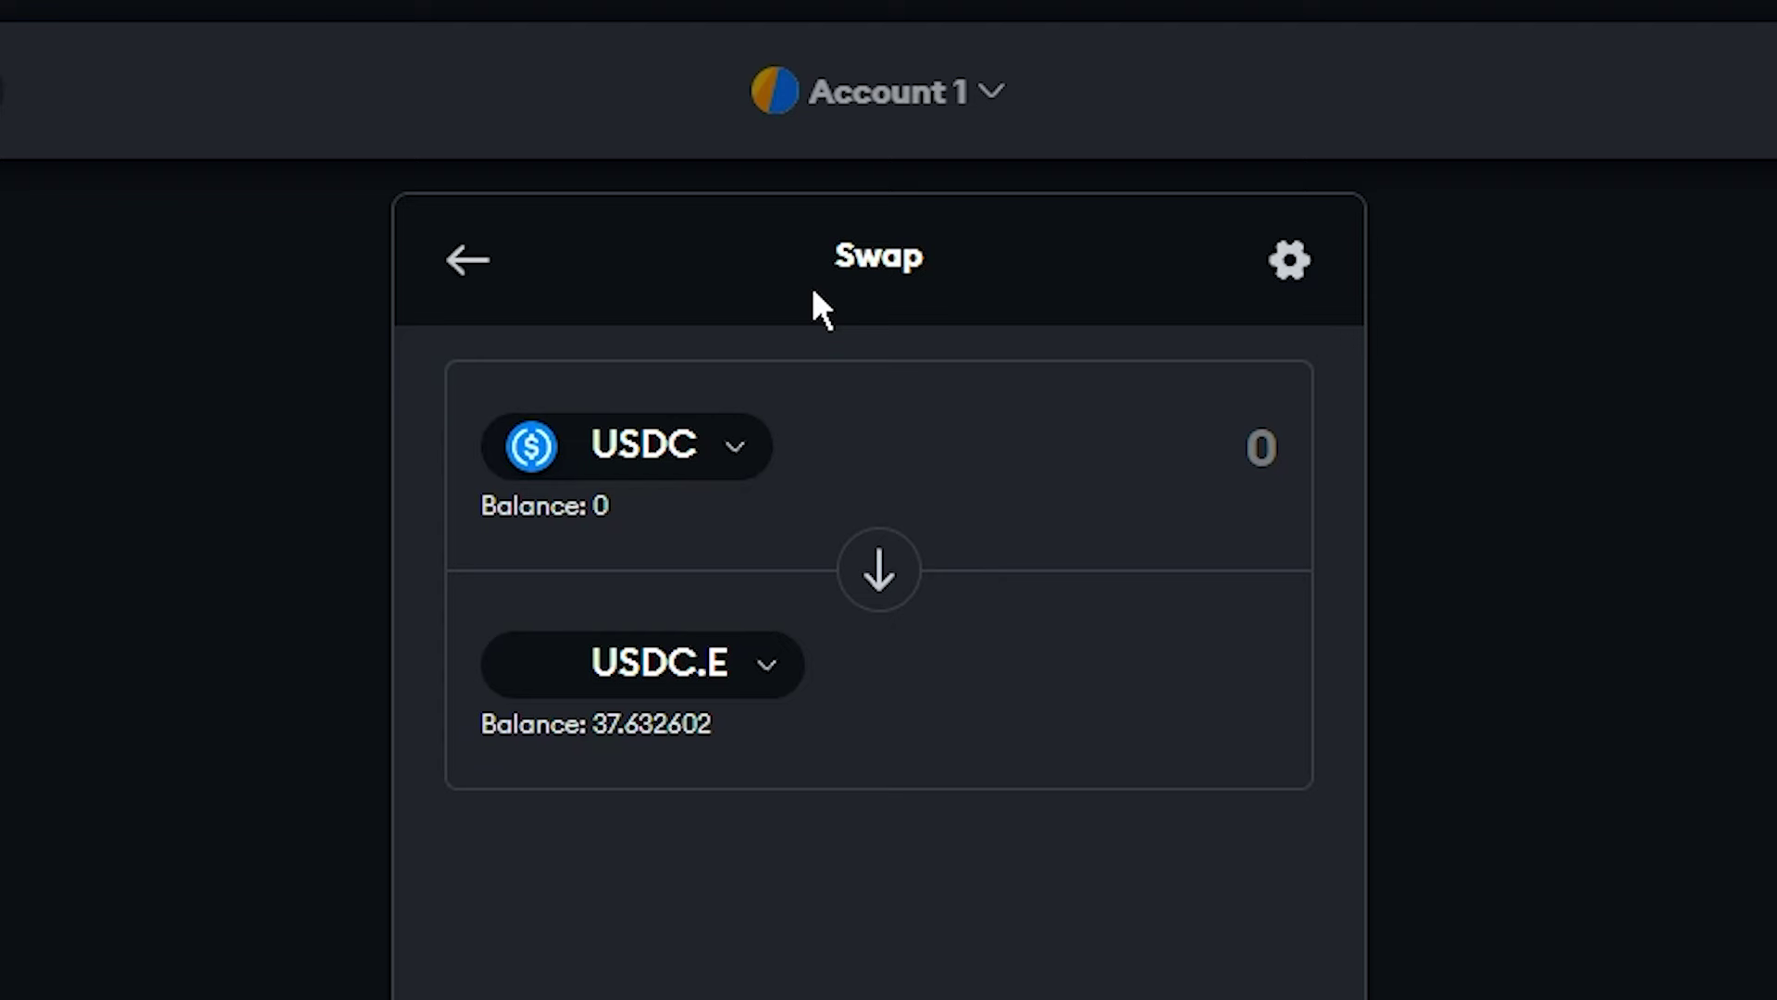
Step: Enter 100 as the USDC amount to swap
{"action": "left_click", "coordinate": [1237, 446]}
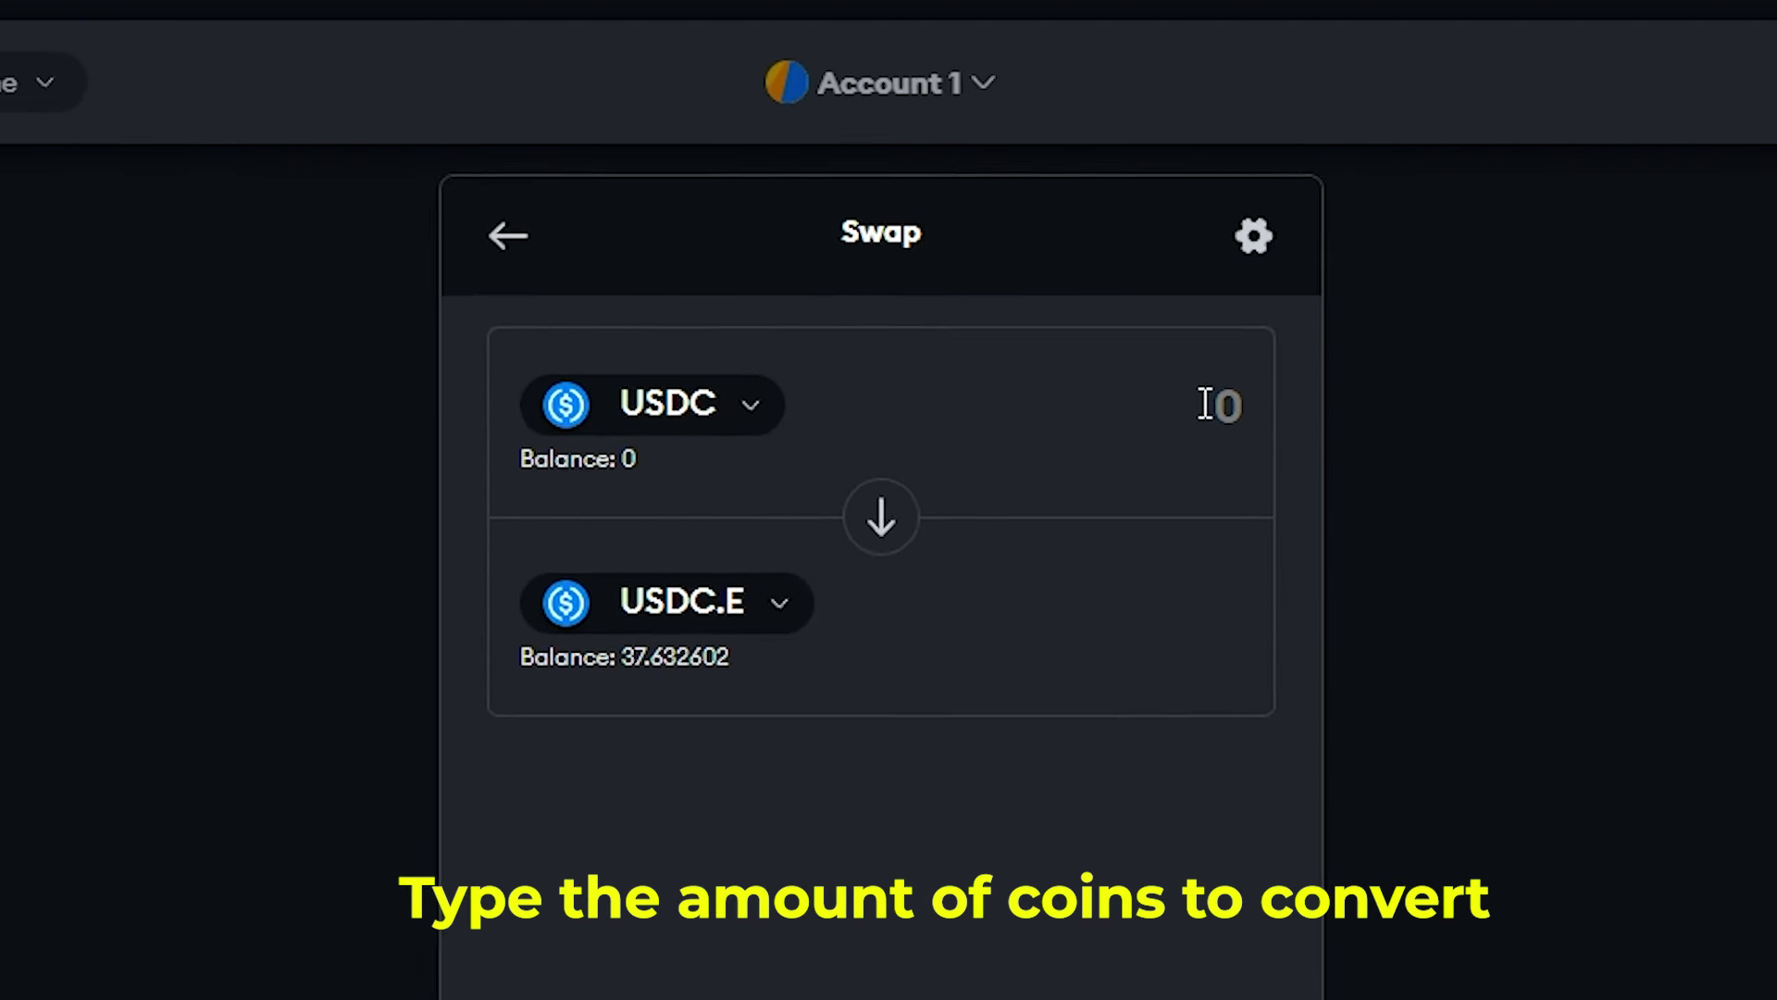
{"action": "type", "text": "1000"}
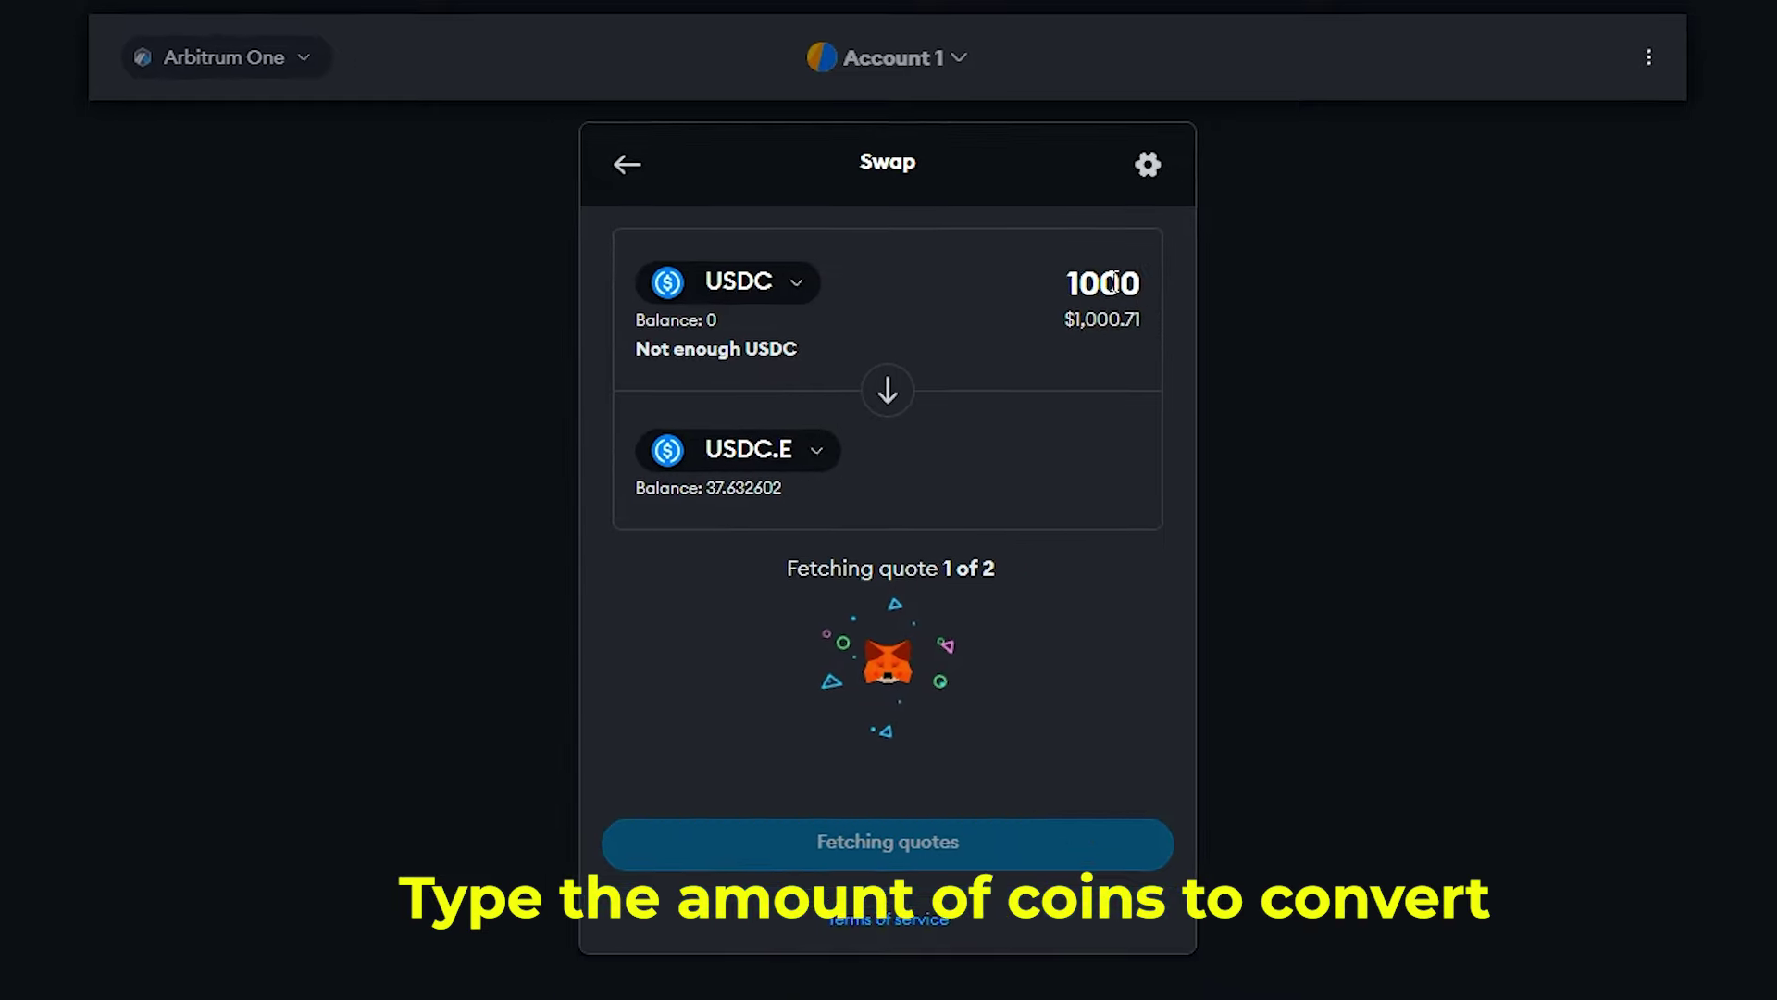
{"action": "key", "text": "BackSpace"}
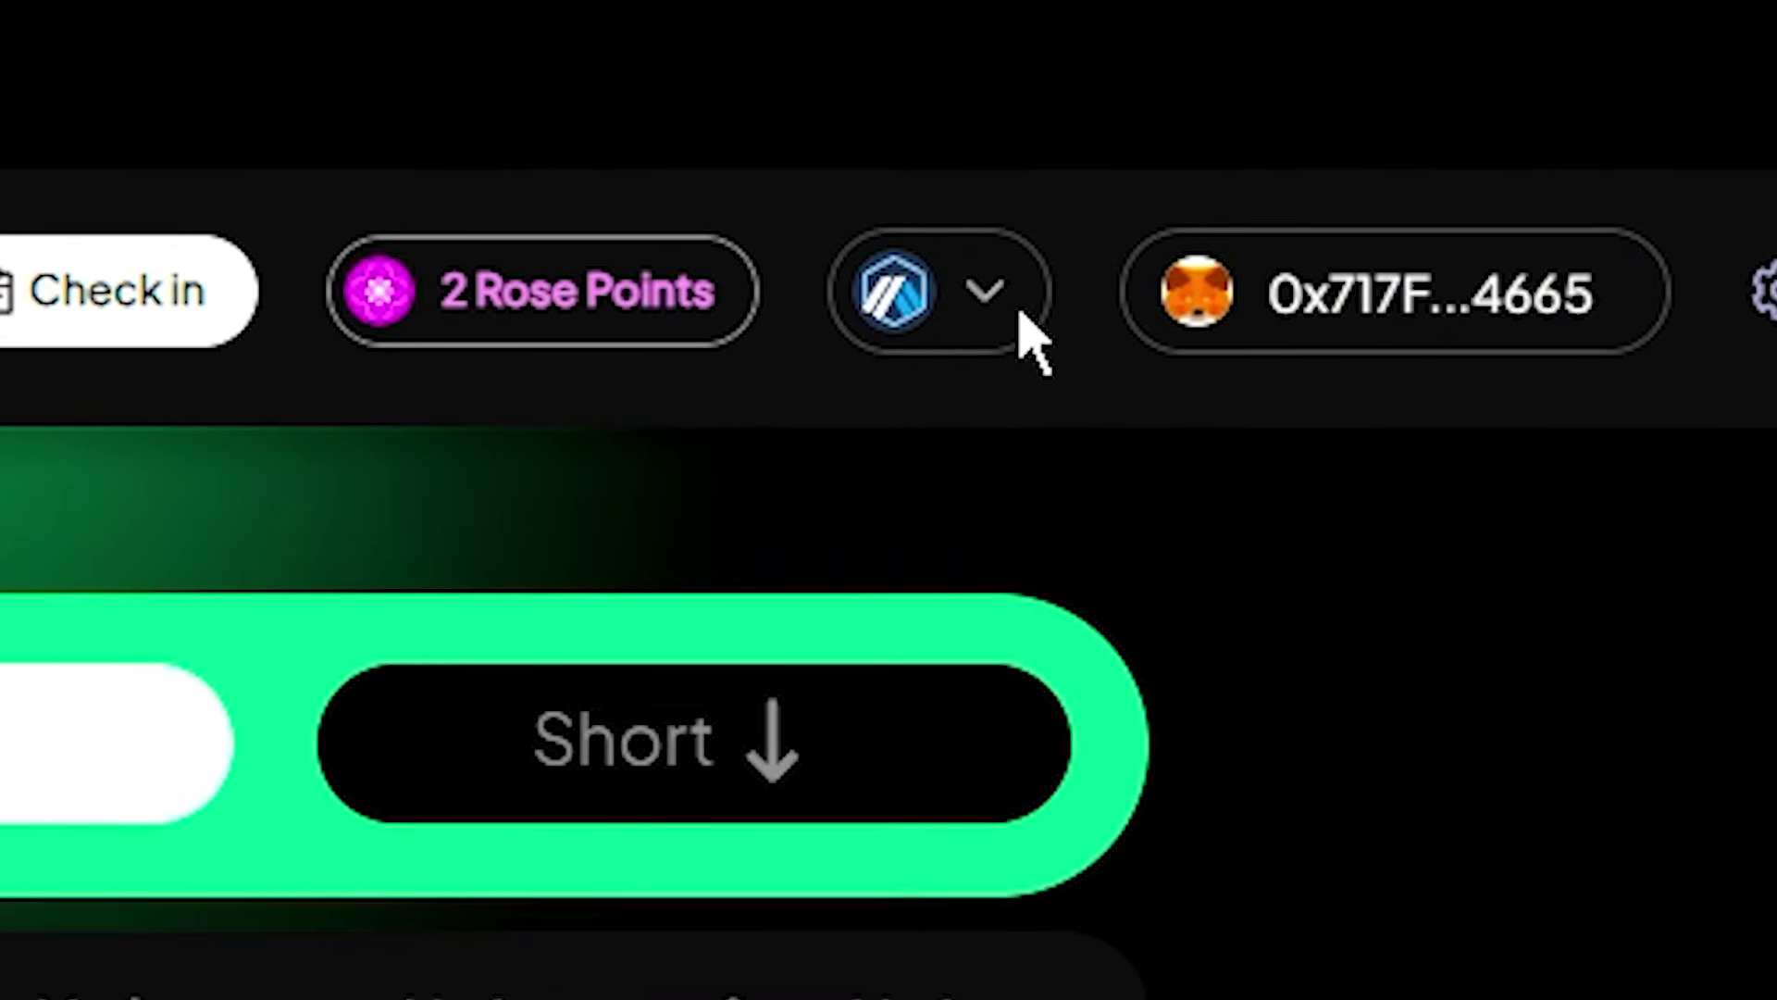
{"action": "left_click", "coordinate": [1021, 315]}
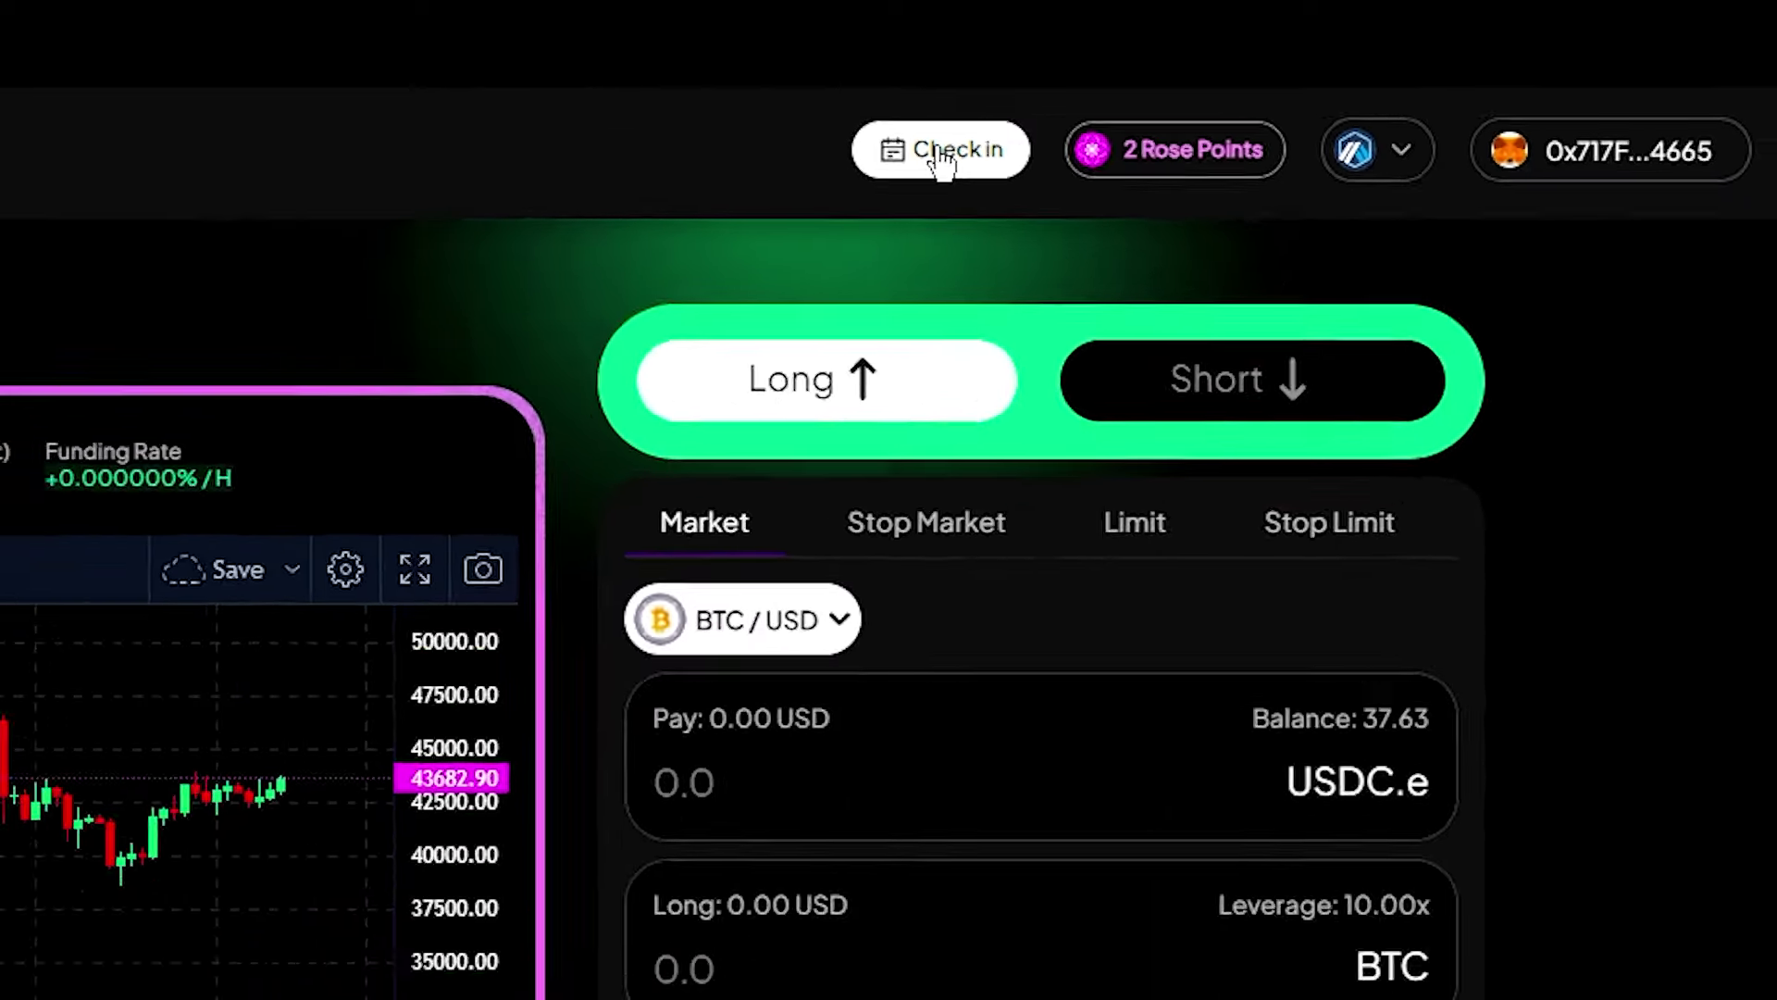
{"action": "left_click", "coordinate": [248, 248]}
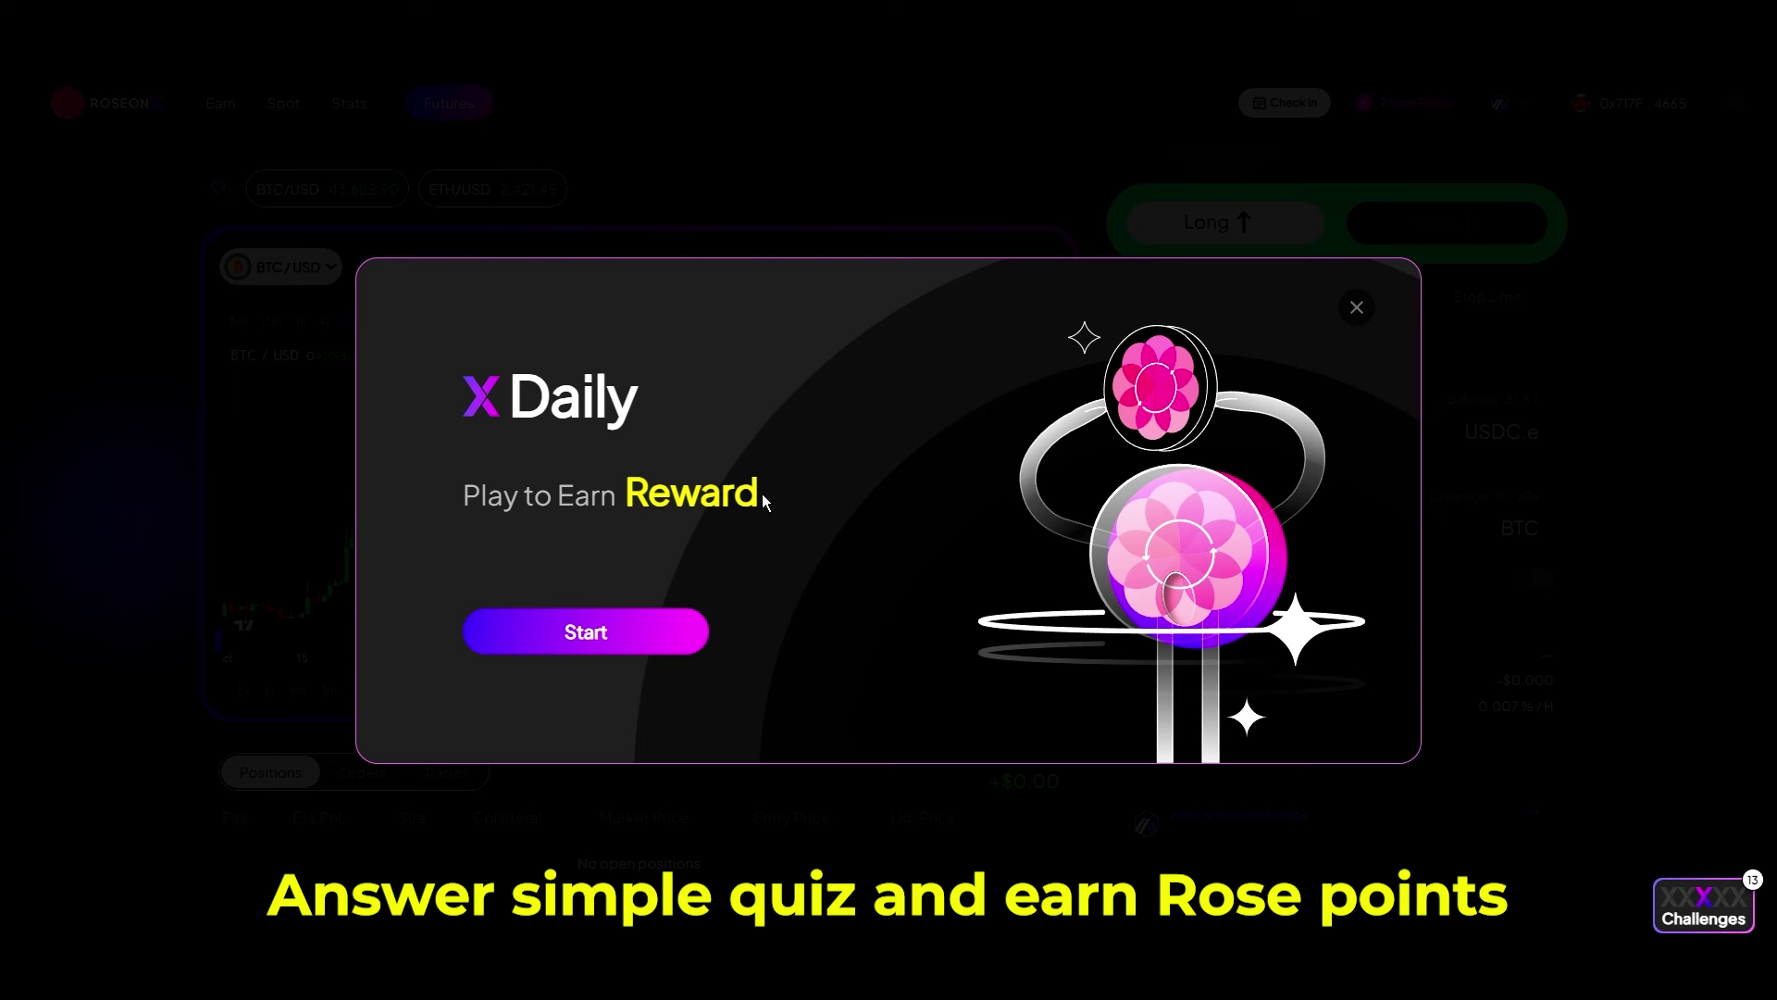
{"action": "left_click", "coordinate": [562, 641]}
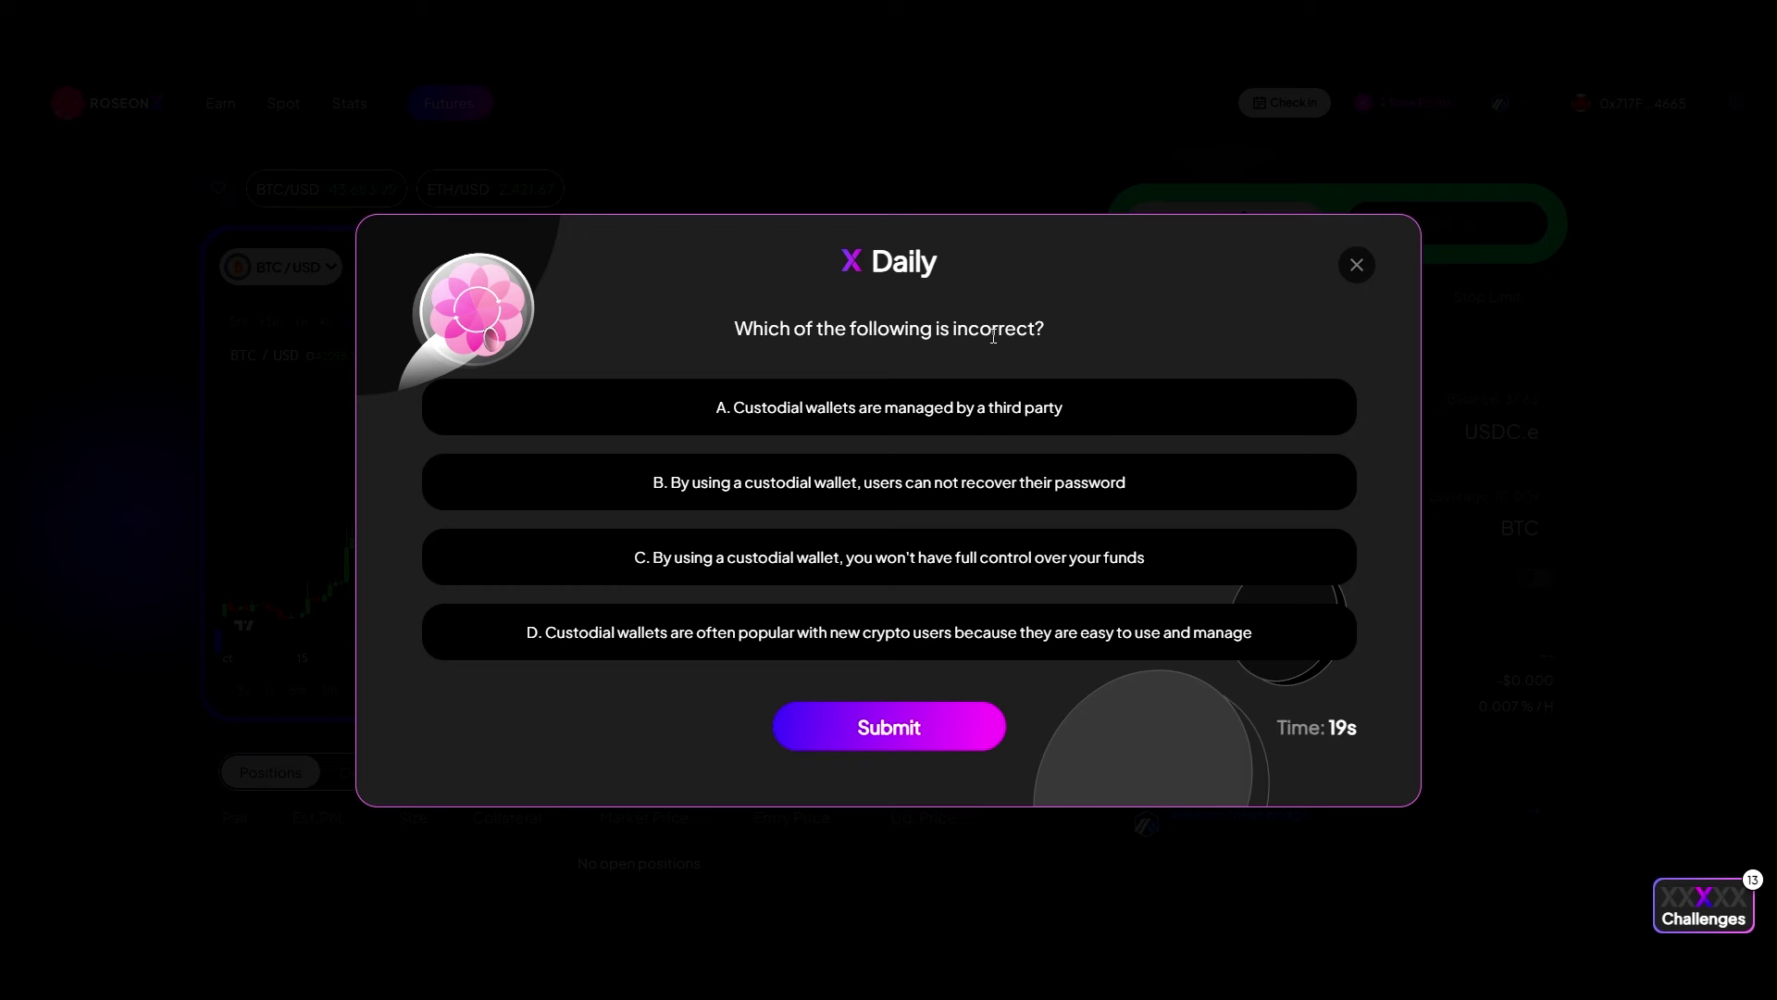
{"action": "left_click", "coordinate": [856, 211]}
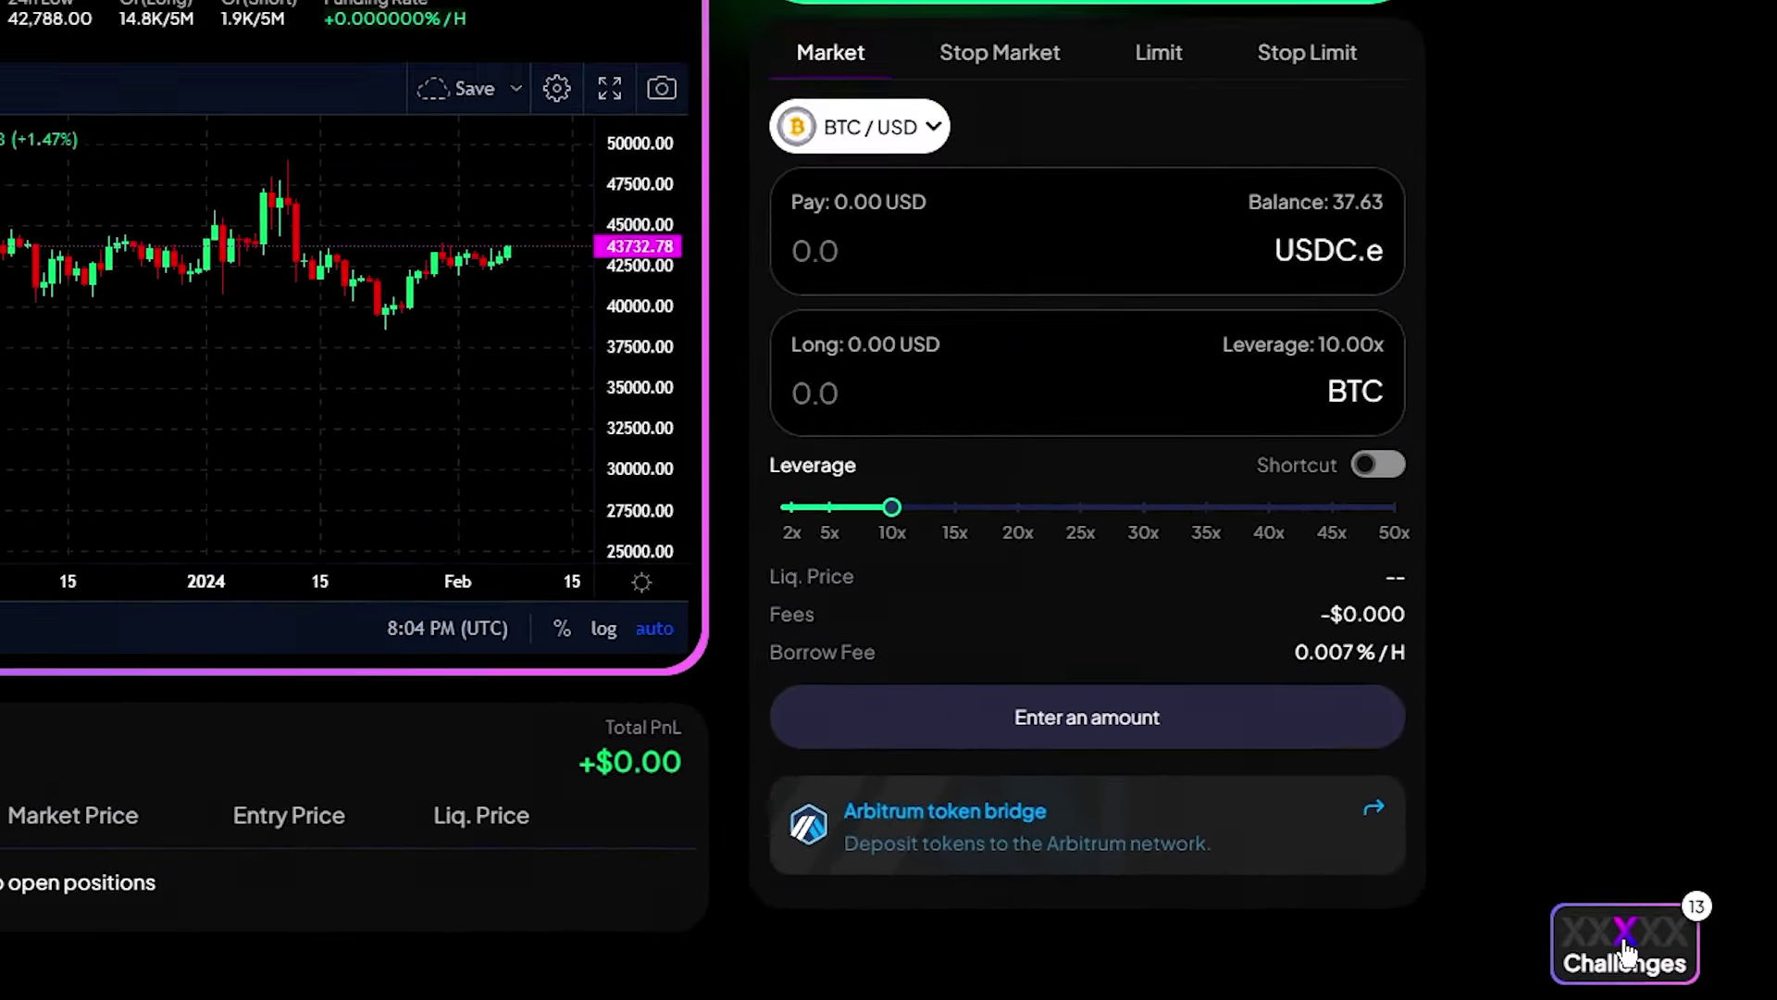
{"action": "left_click", "coordinate": [1631, 931]}
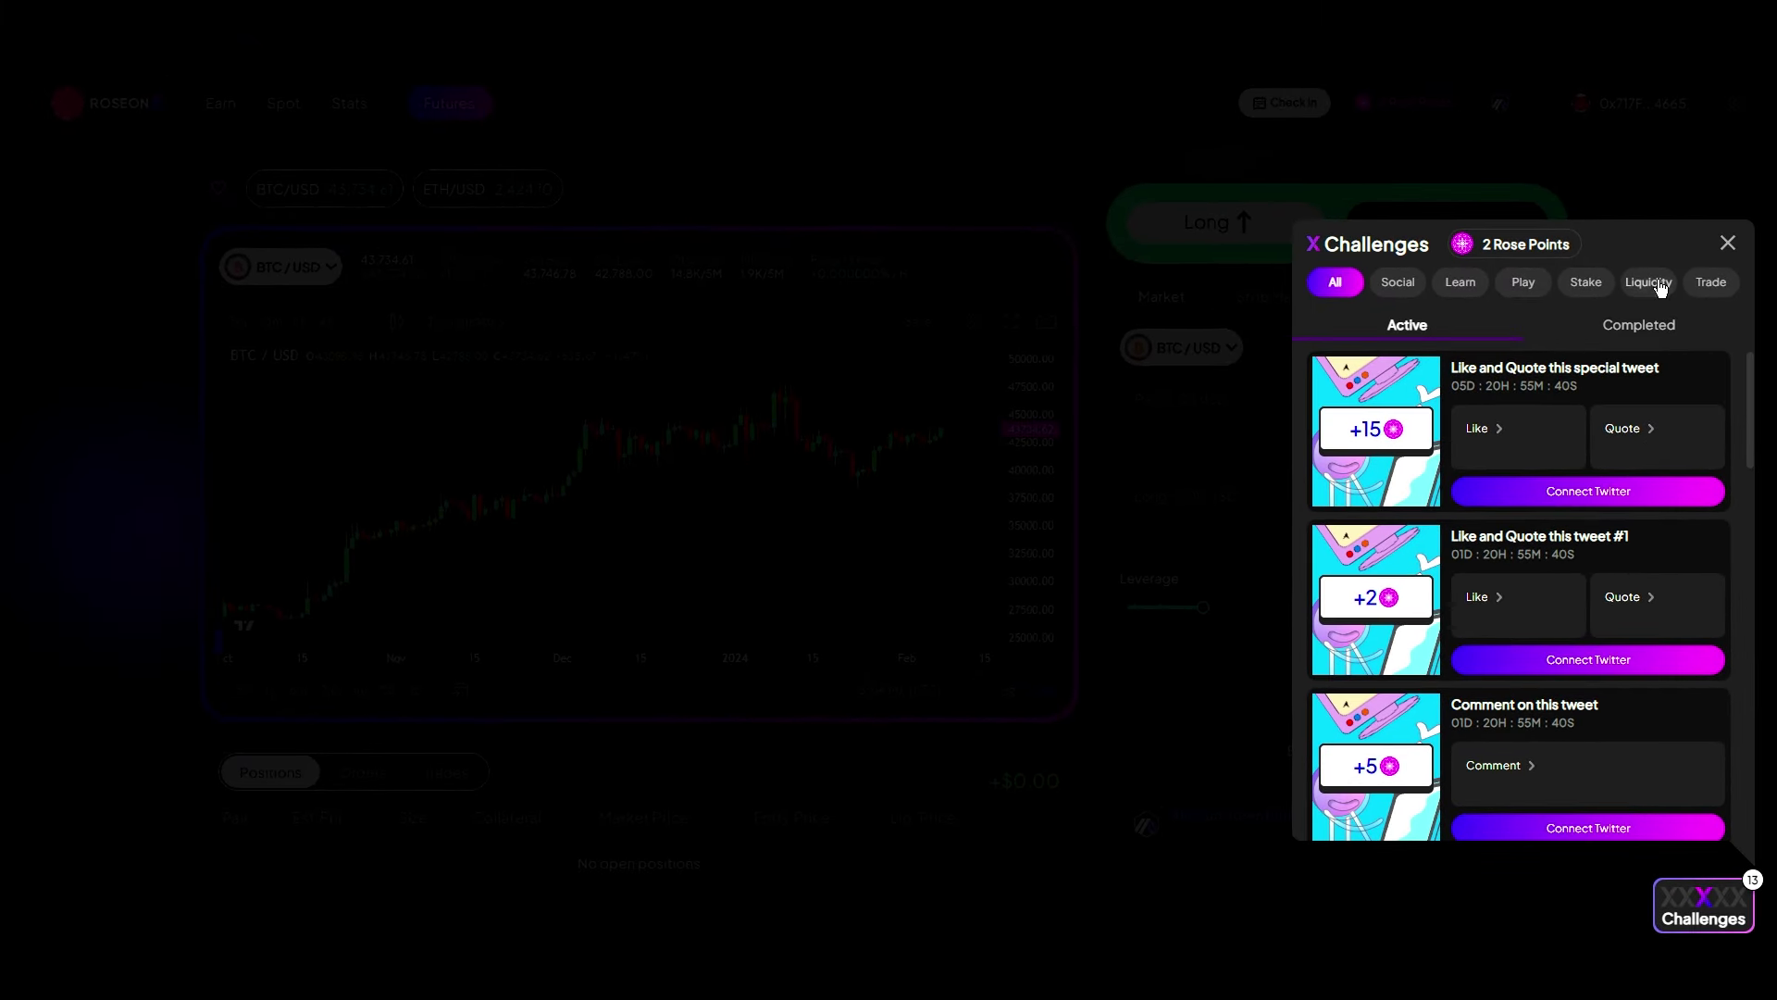
{"action": "left_click", "coordinate": [1728, 244]}
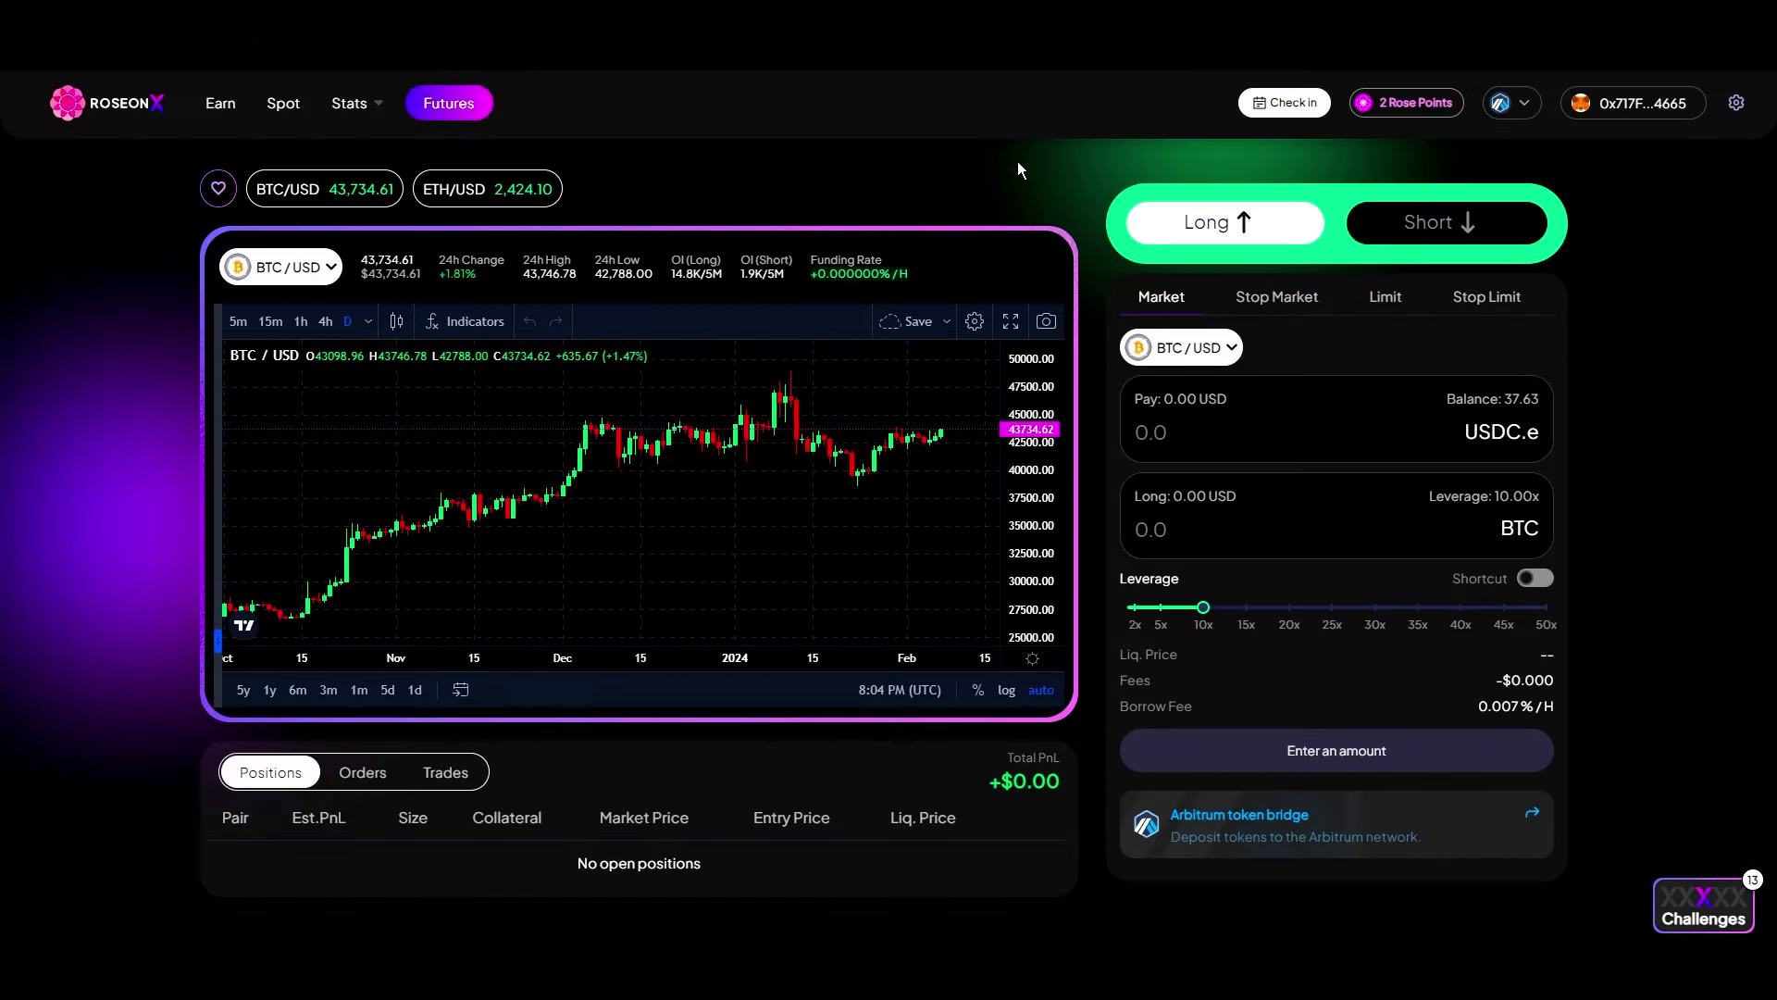
Step: Open Earn and view the ROLP Stake, Unstake and Redeem tabs
{"action": "left_click", "coordinate": [218, 109]}
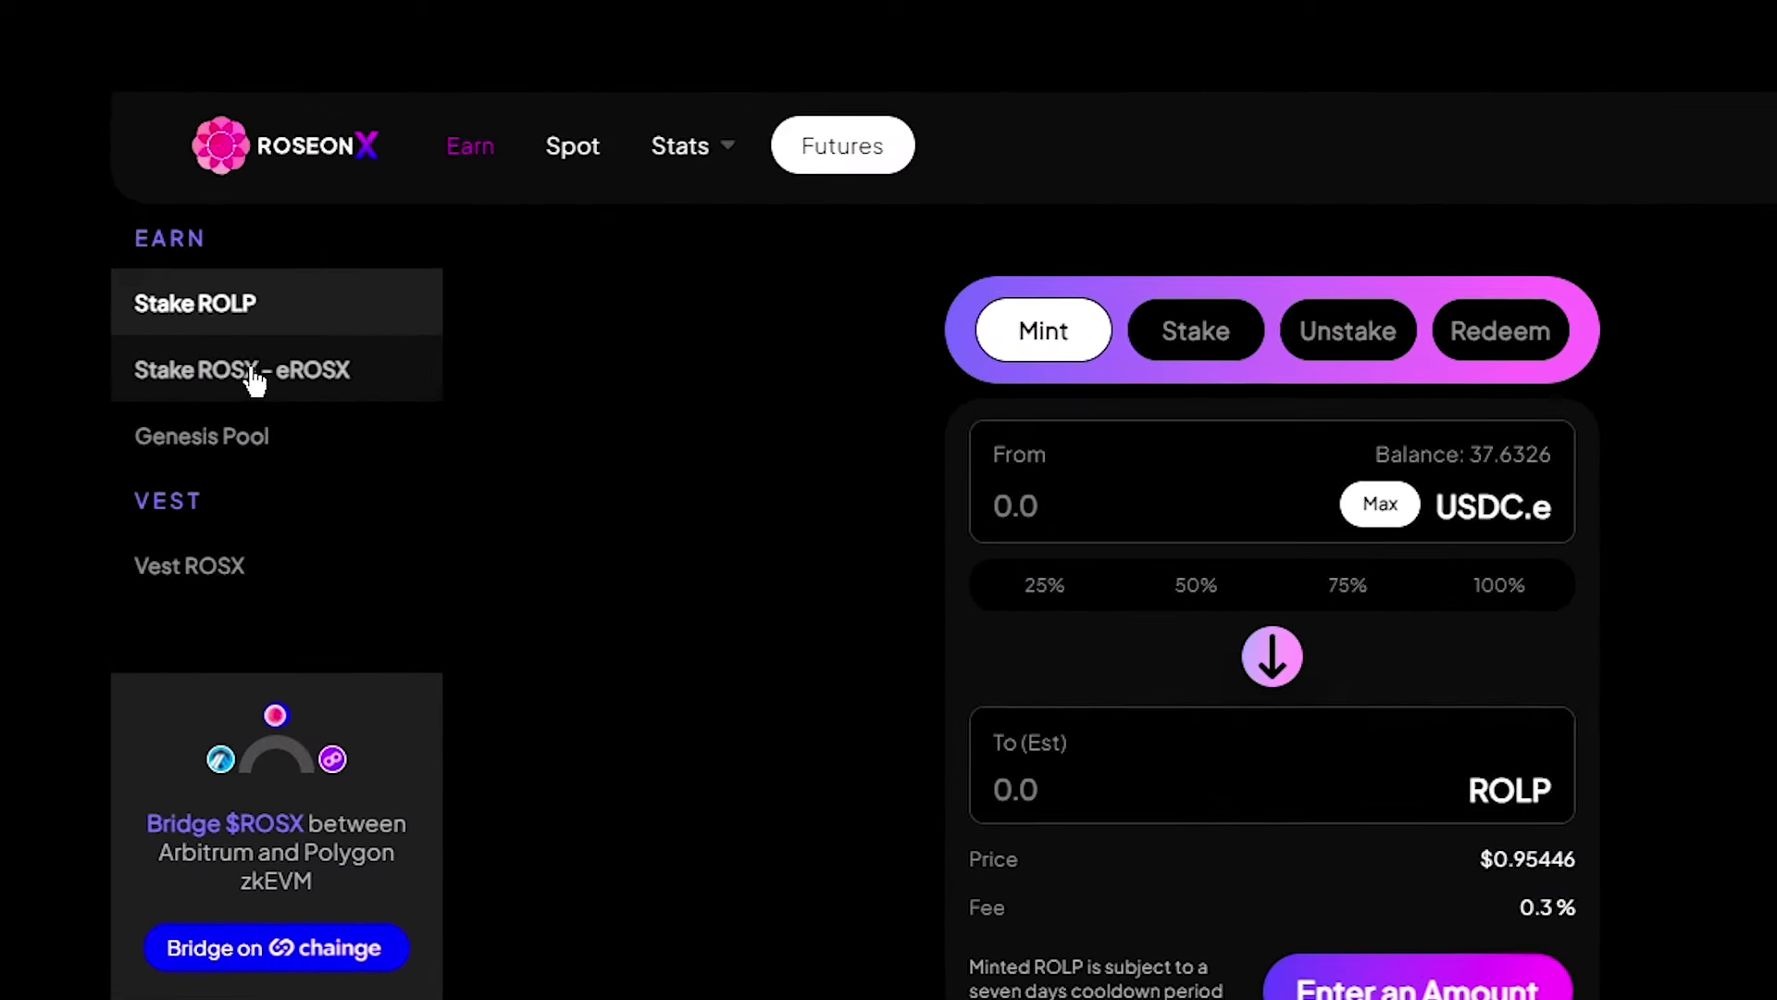
{"action": "left_click", "coordinate": [202, 343]}
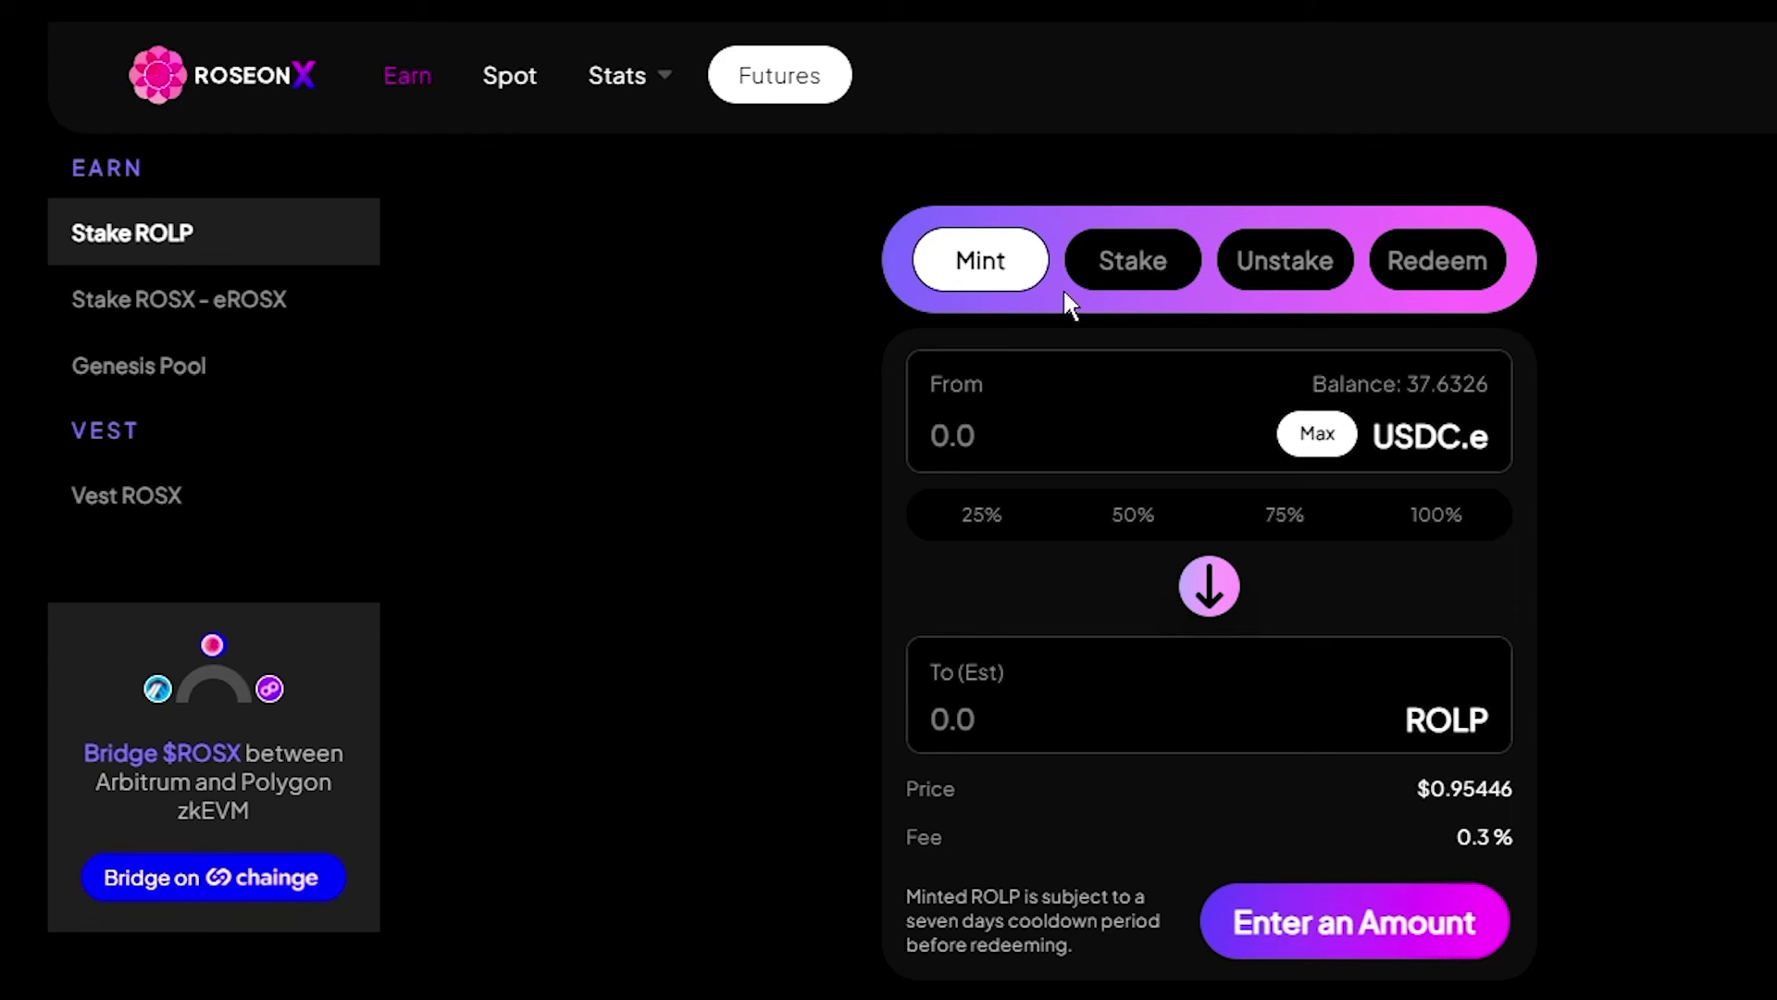
{"action": "left_click", "coordinate": [1131, 294]}
{"action": "left_click", "coordinate": [1296, 289]}
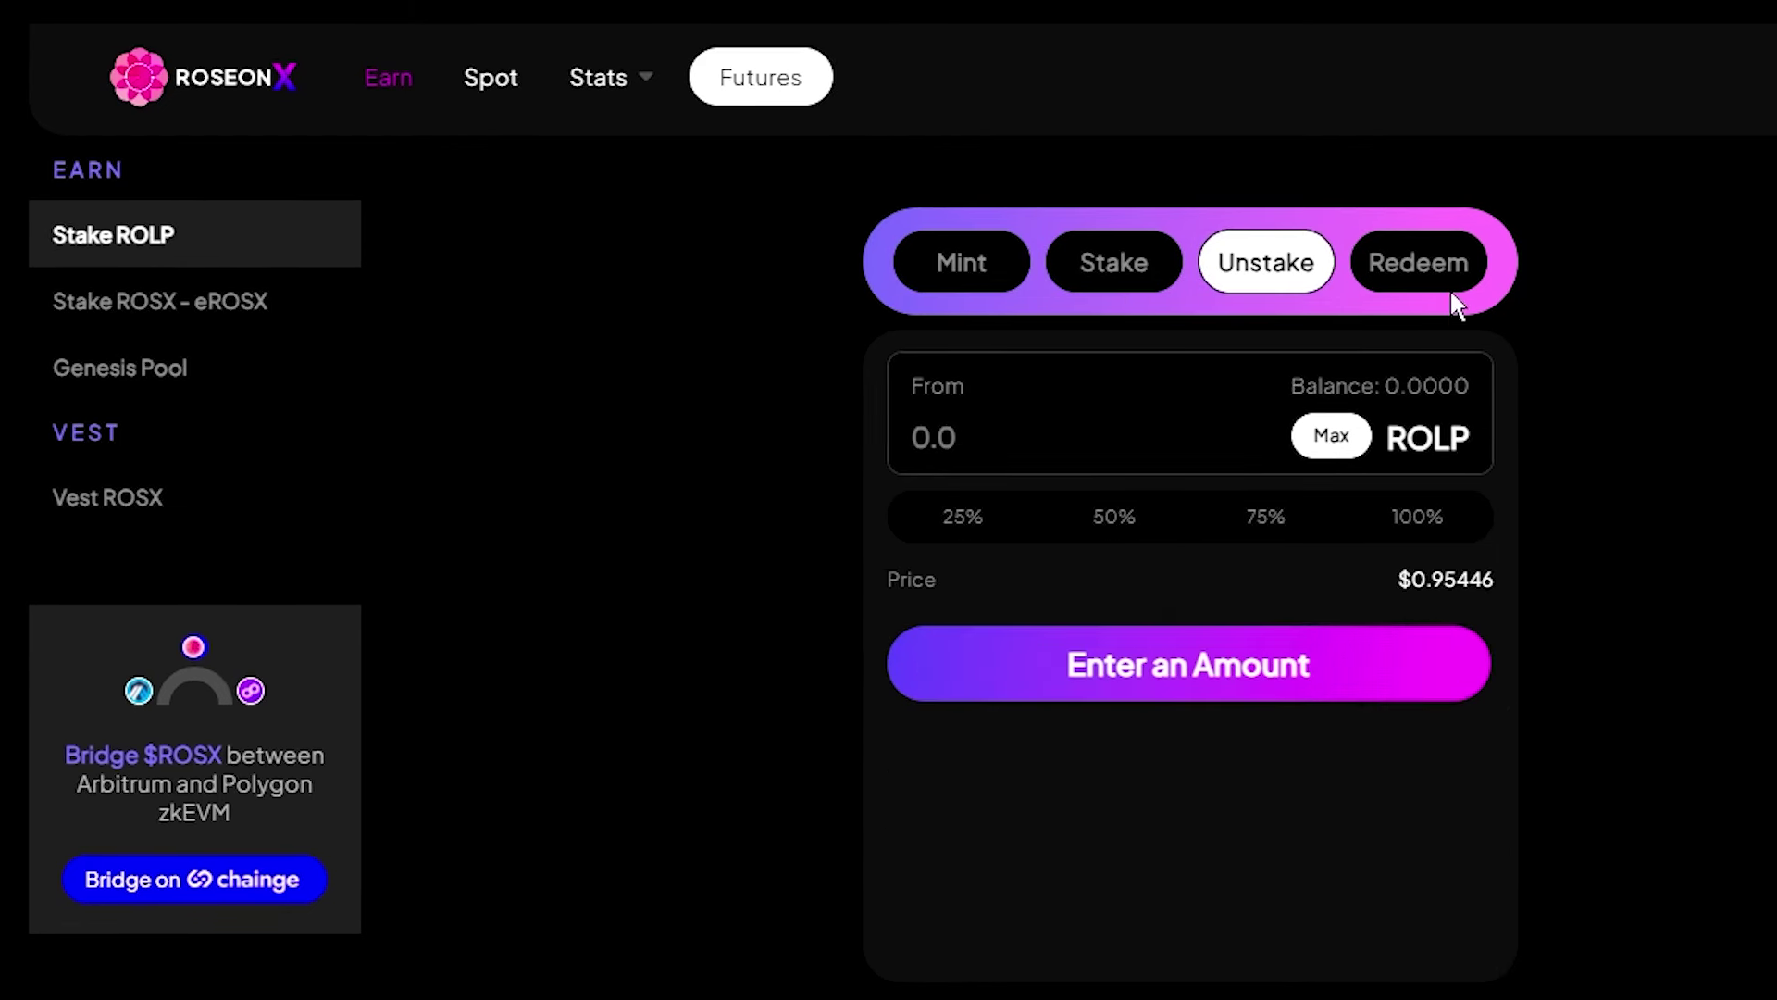
{"action": "left_click", "coordinate": [1448, 286]}
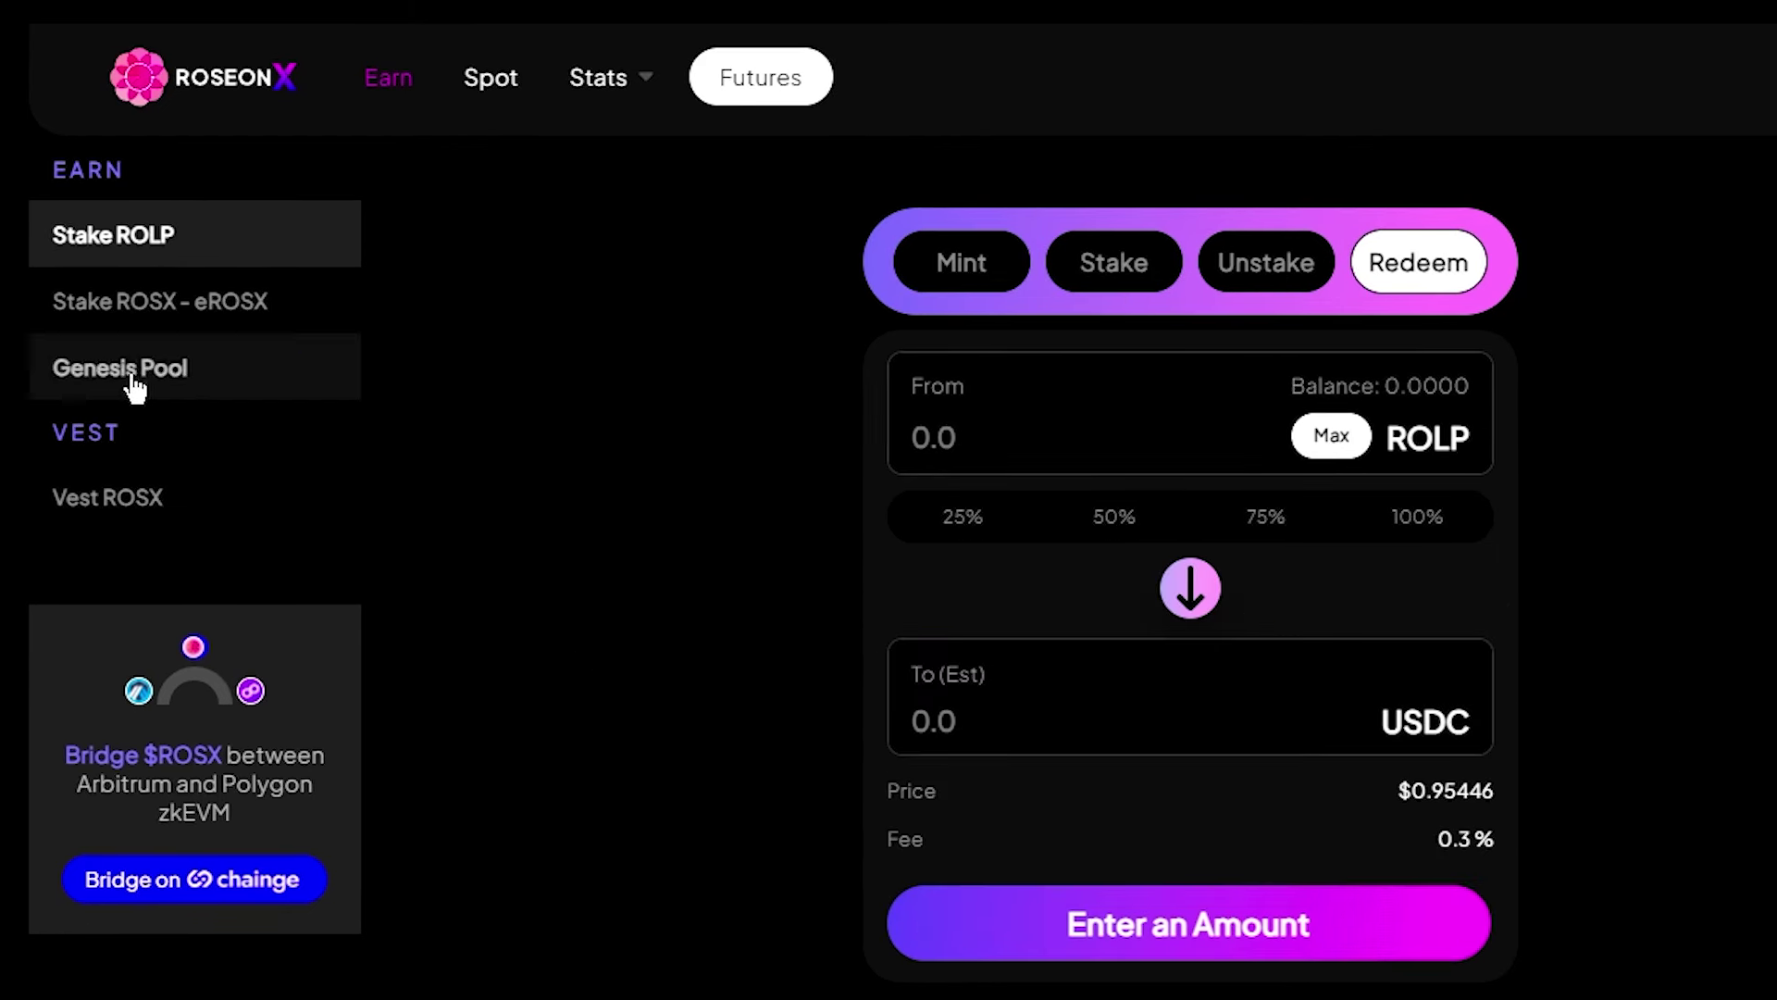
Step: Browse the Stake ROSX-eROSX and Genesis Pool pages, ending on Vest ROSX
{"action": "left_click", "coordinate": [166, 313]}
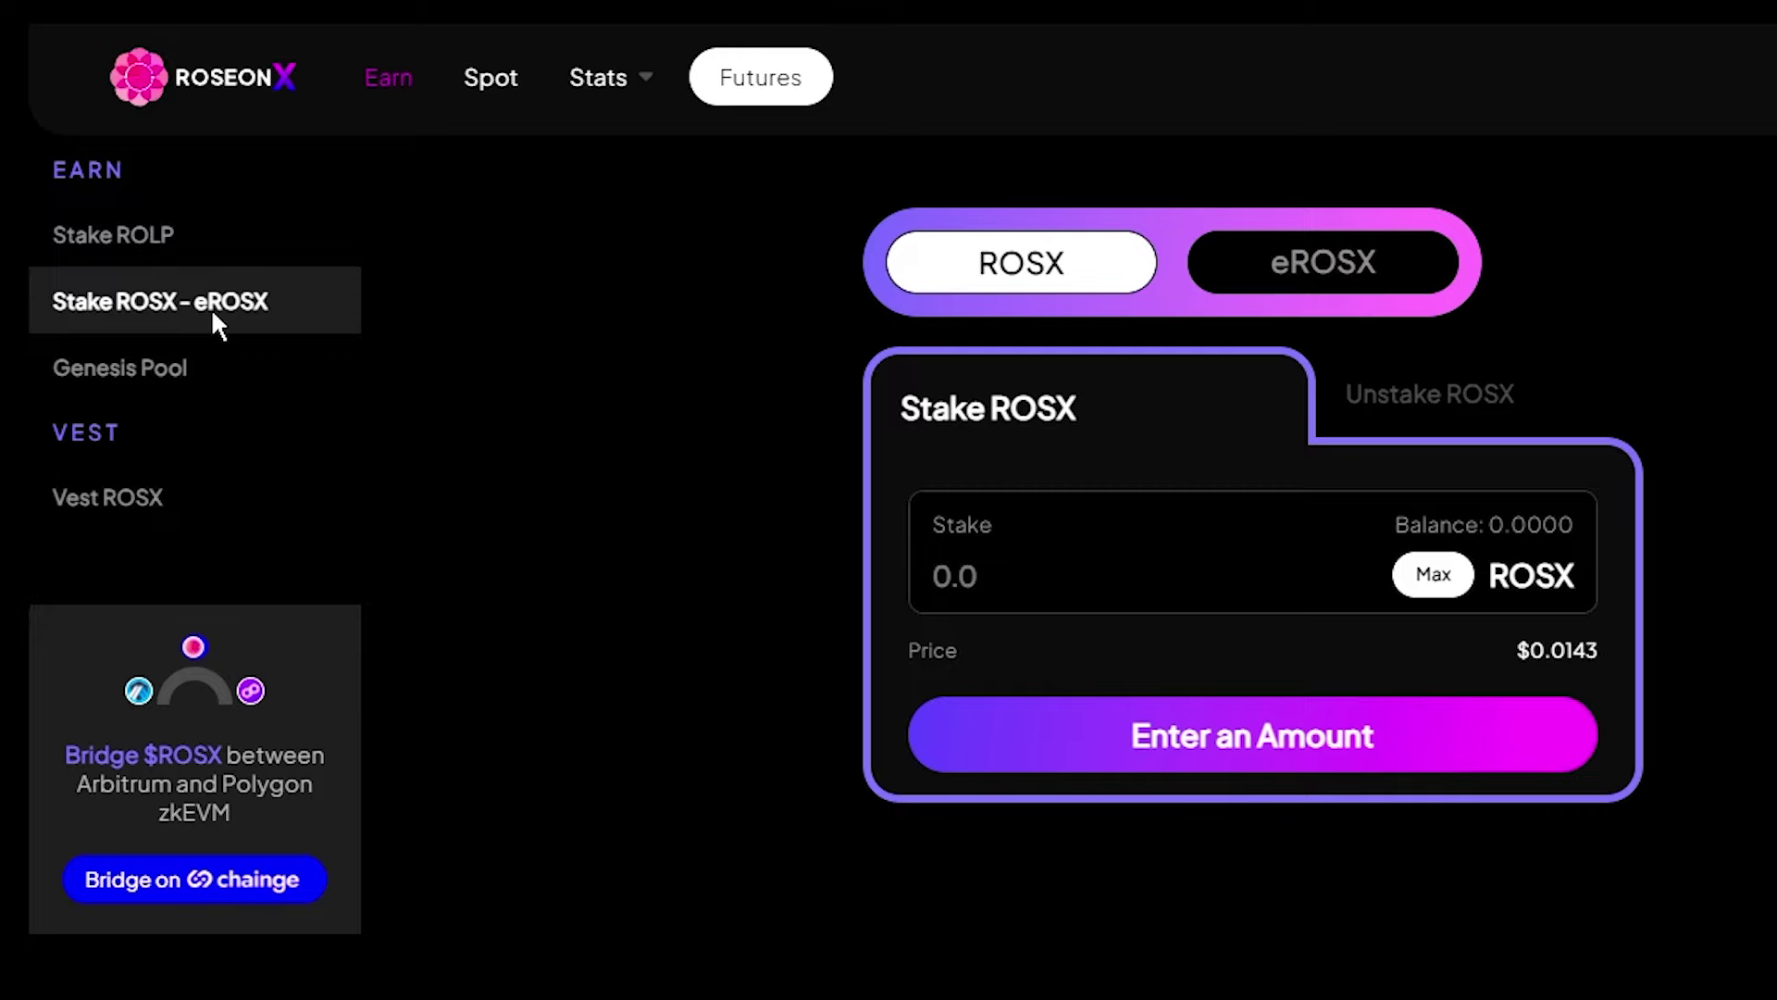
{"action": "left_click", "coordinate": [168, 375]}
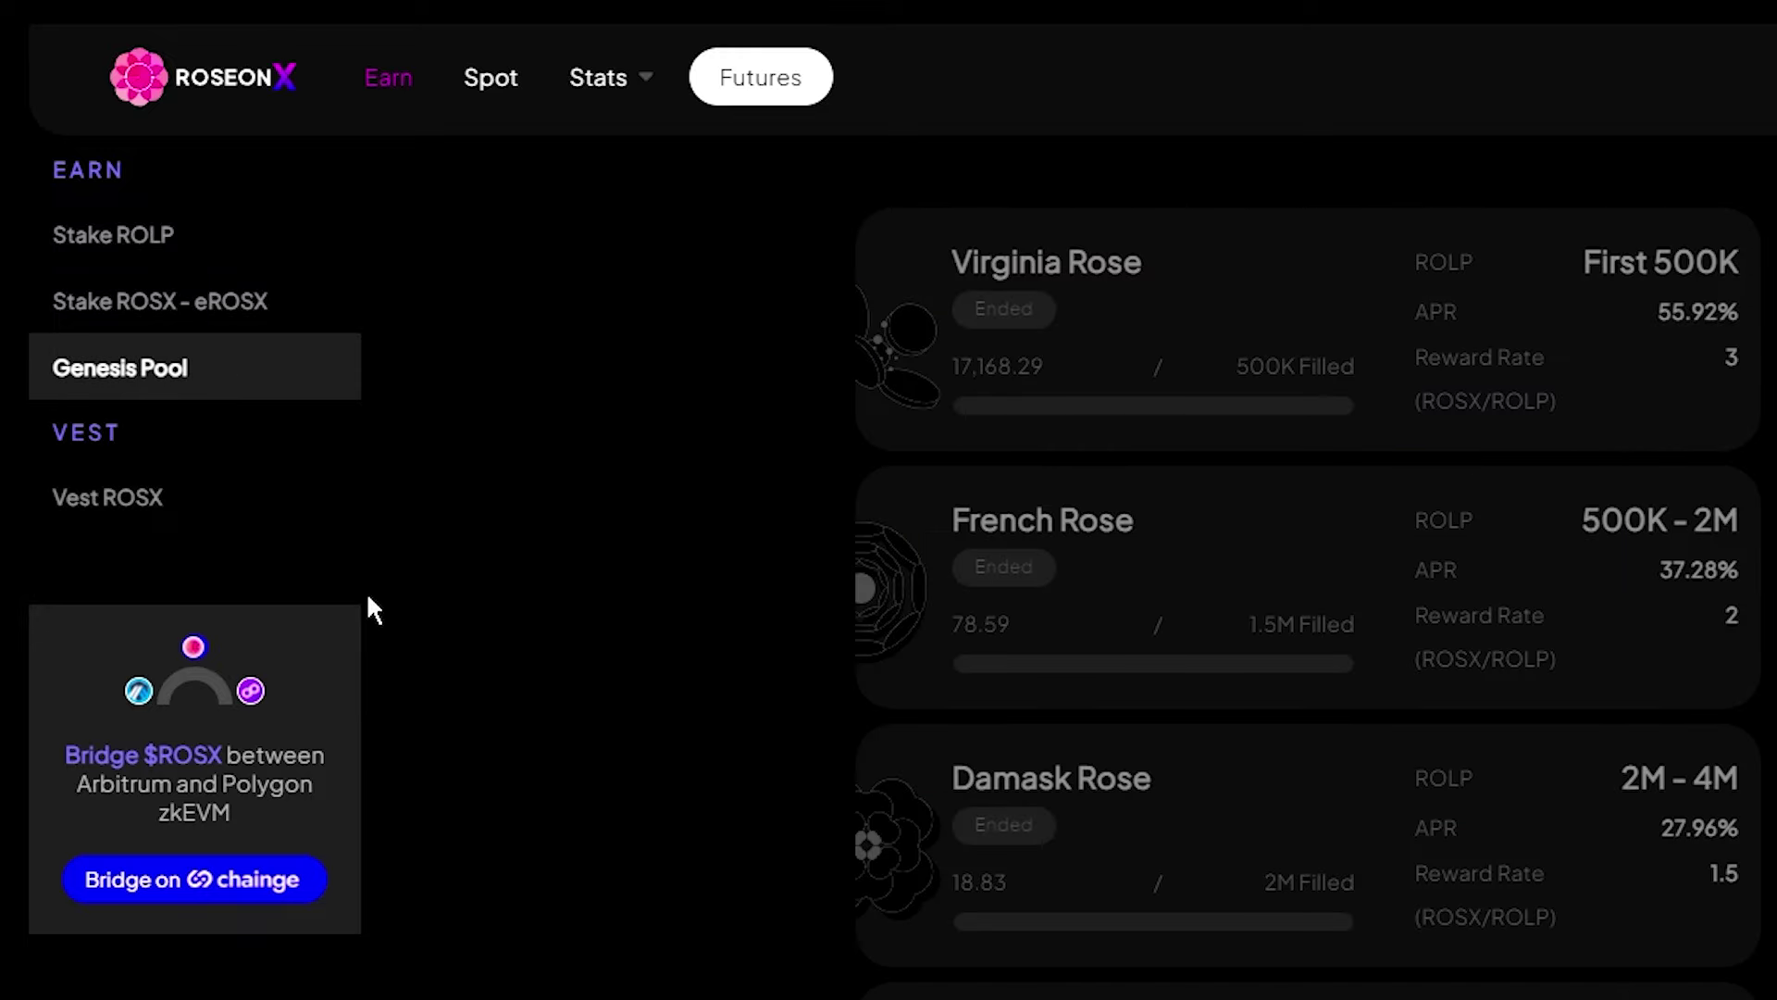
{"action": "left_click", "coordinate": [113, 498]}
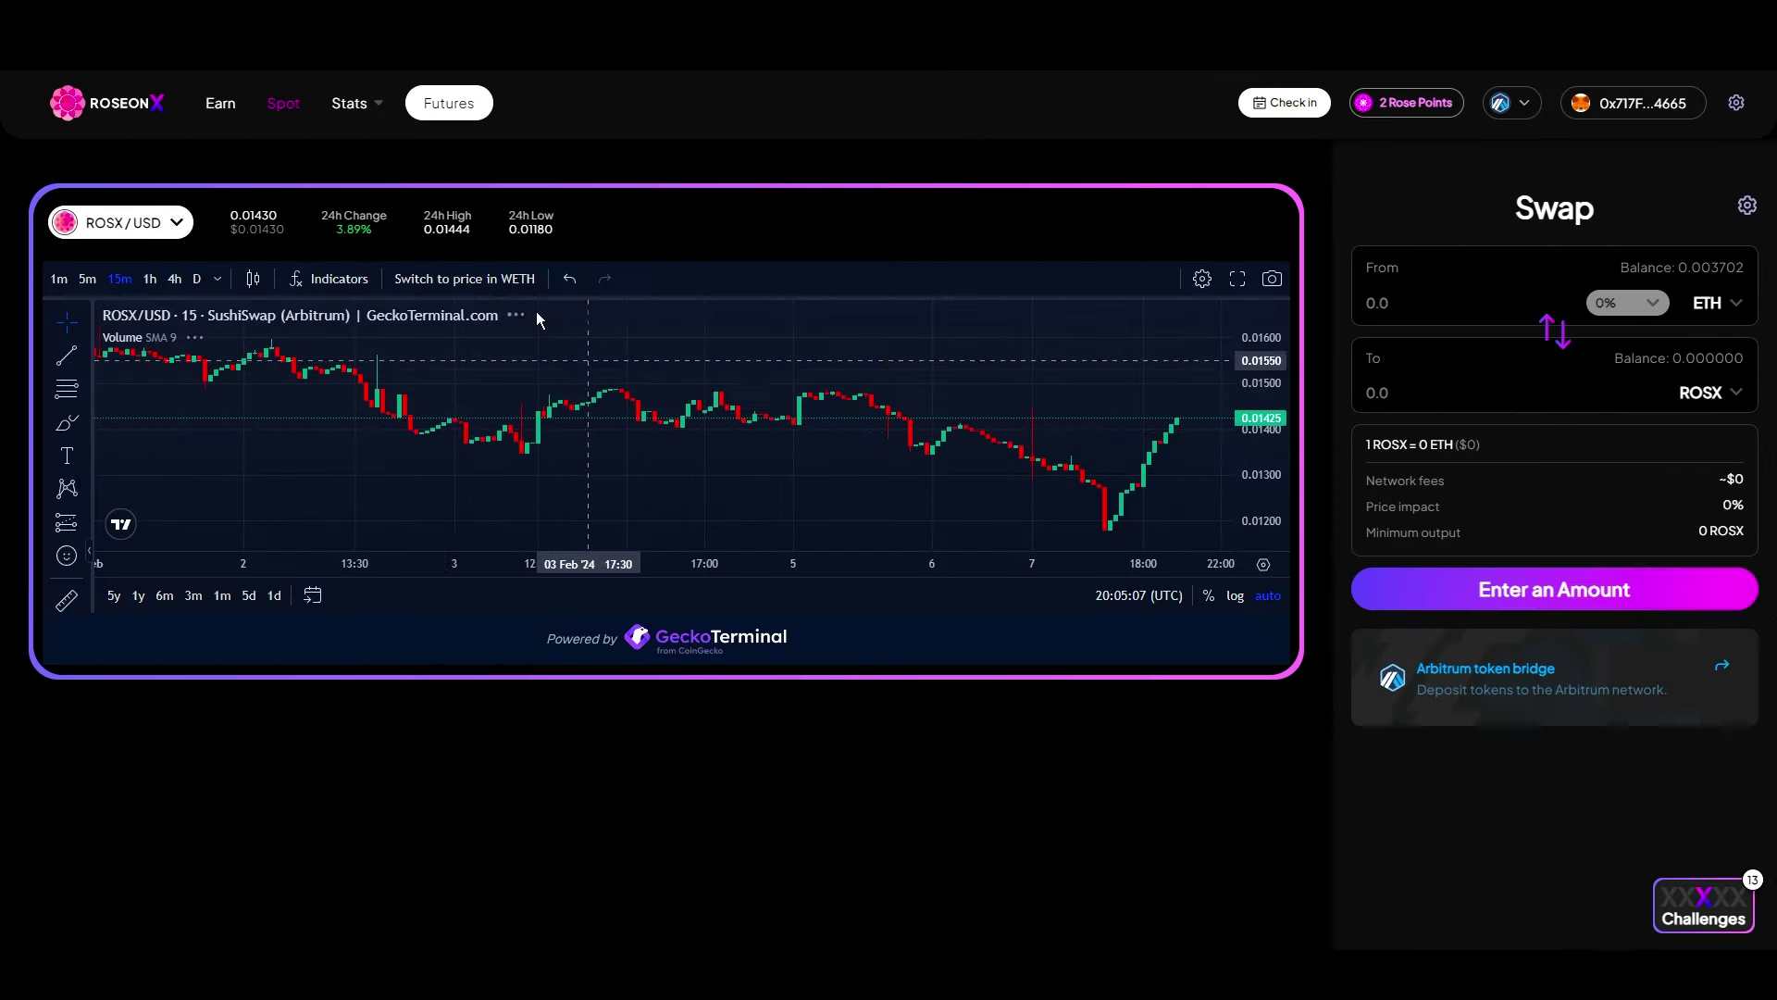
Step: View the Spot ROSX/USD chart in 4h candles, then return to Futures
{"action": "left_click", "coordinate": [283, 102]}
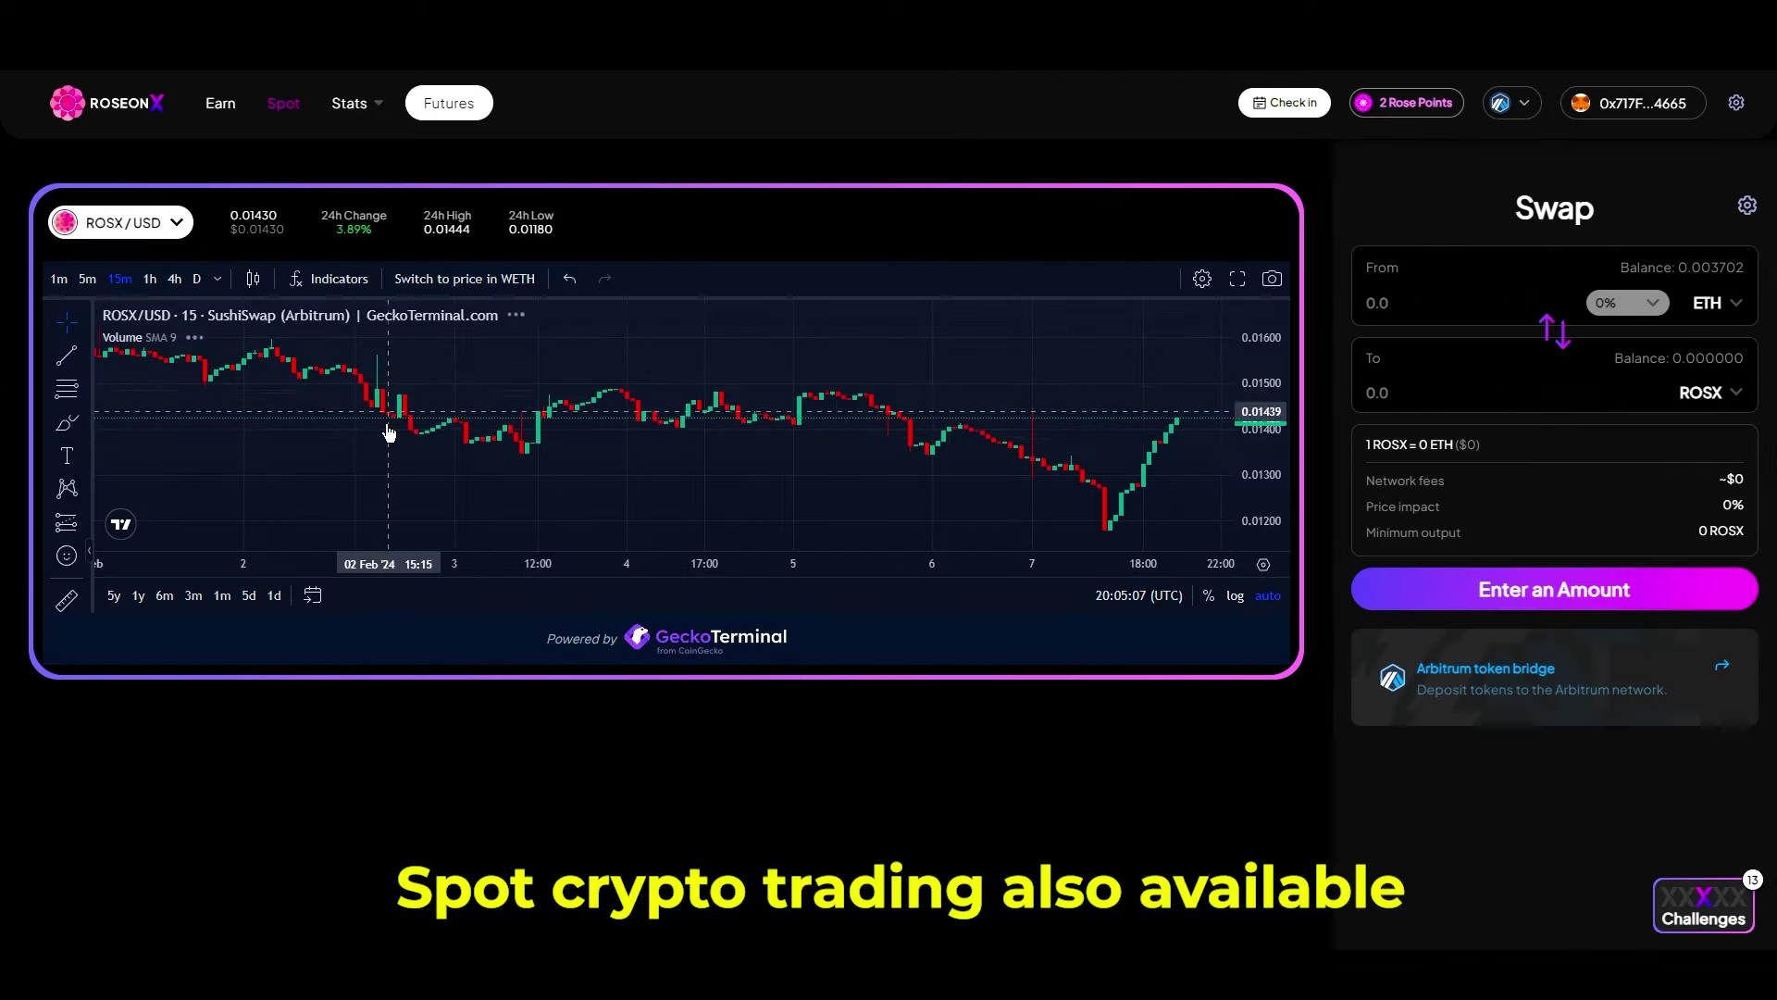
{"action": "left_click", "coordinate": [174, 278]}
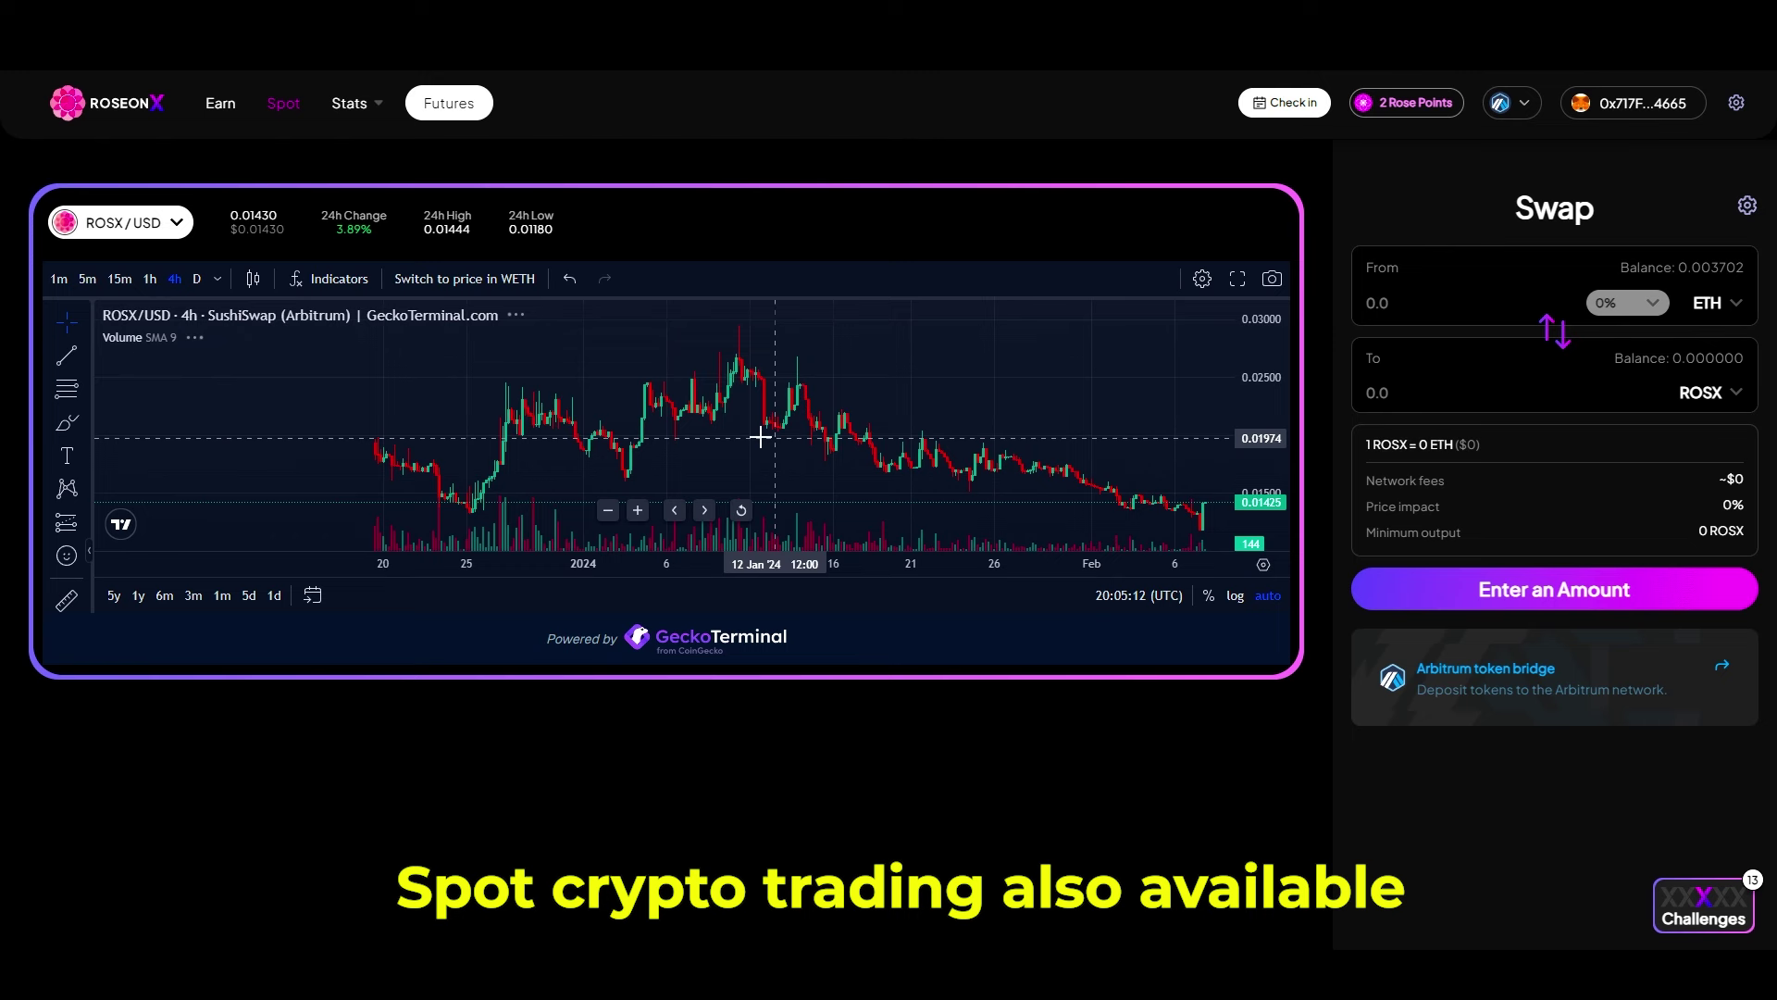
{"action": "scroll", "coordinate": [861, 398], "scroll_direction": "down", "scroll_amount": 3}
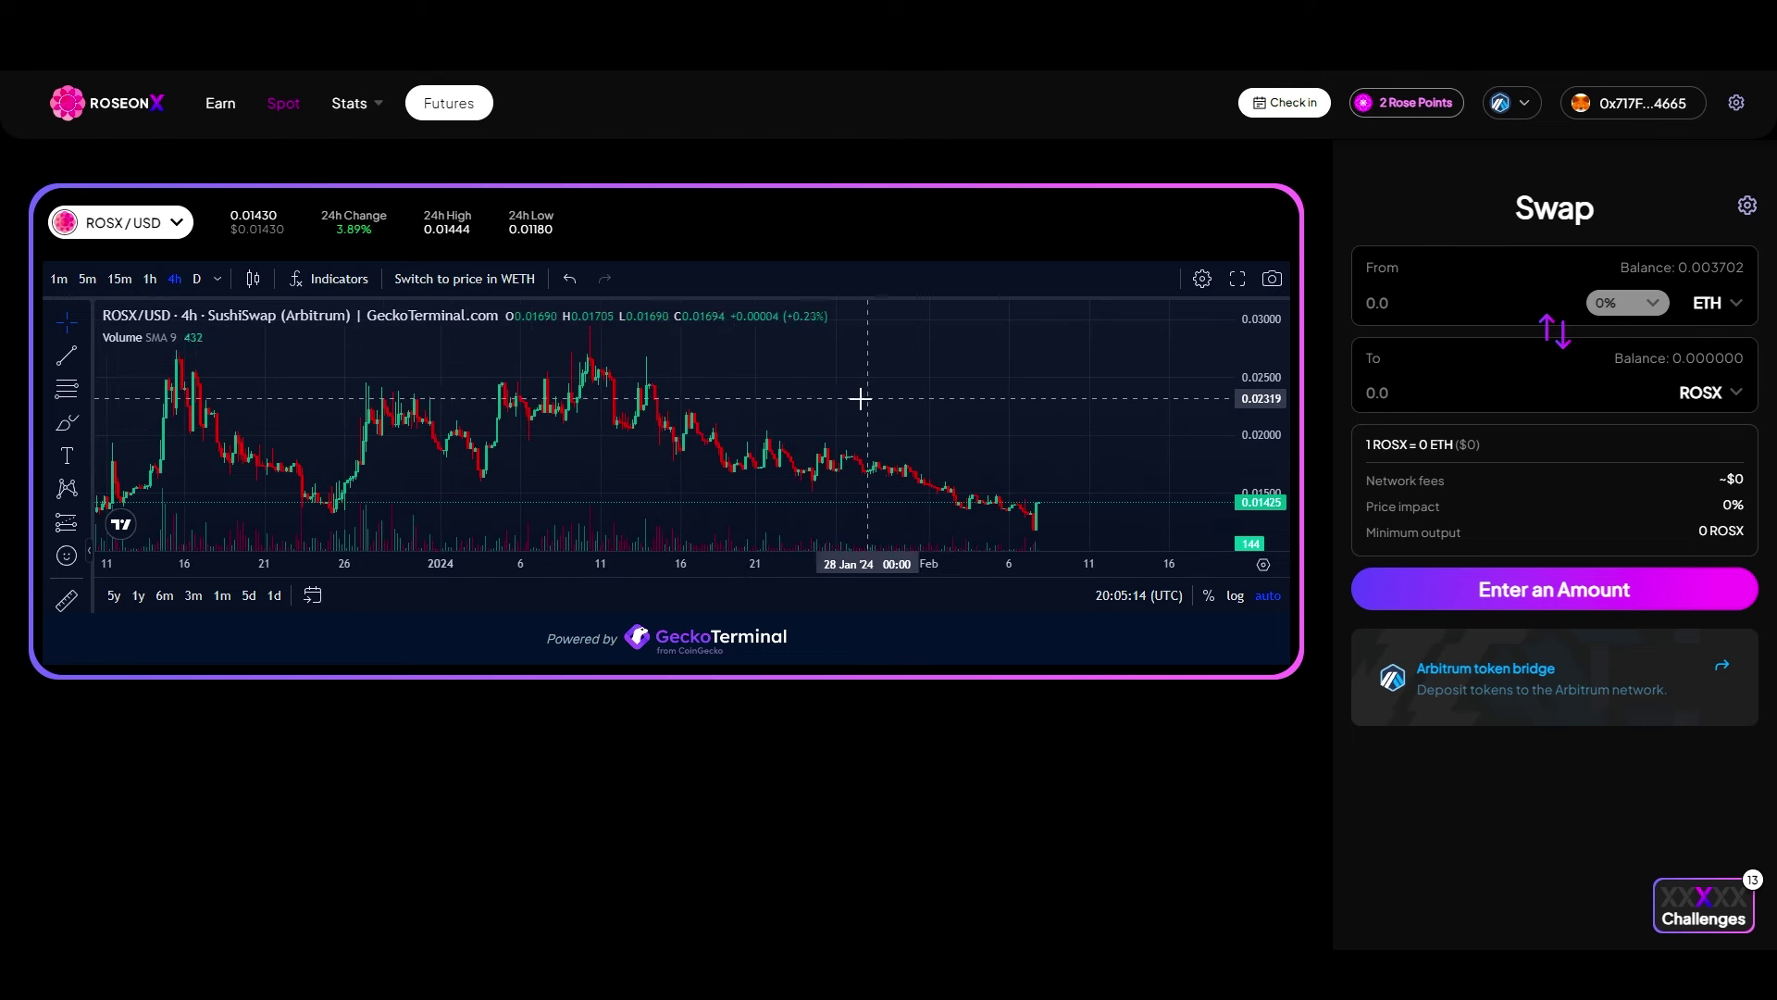
{"action": "left_click", "coordinate": [449, 103]}
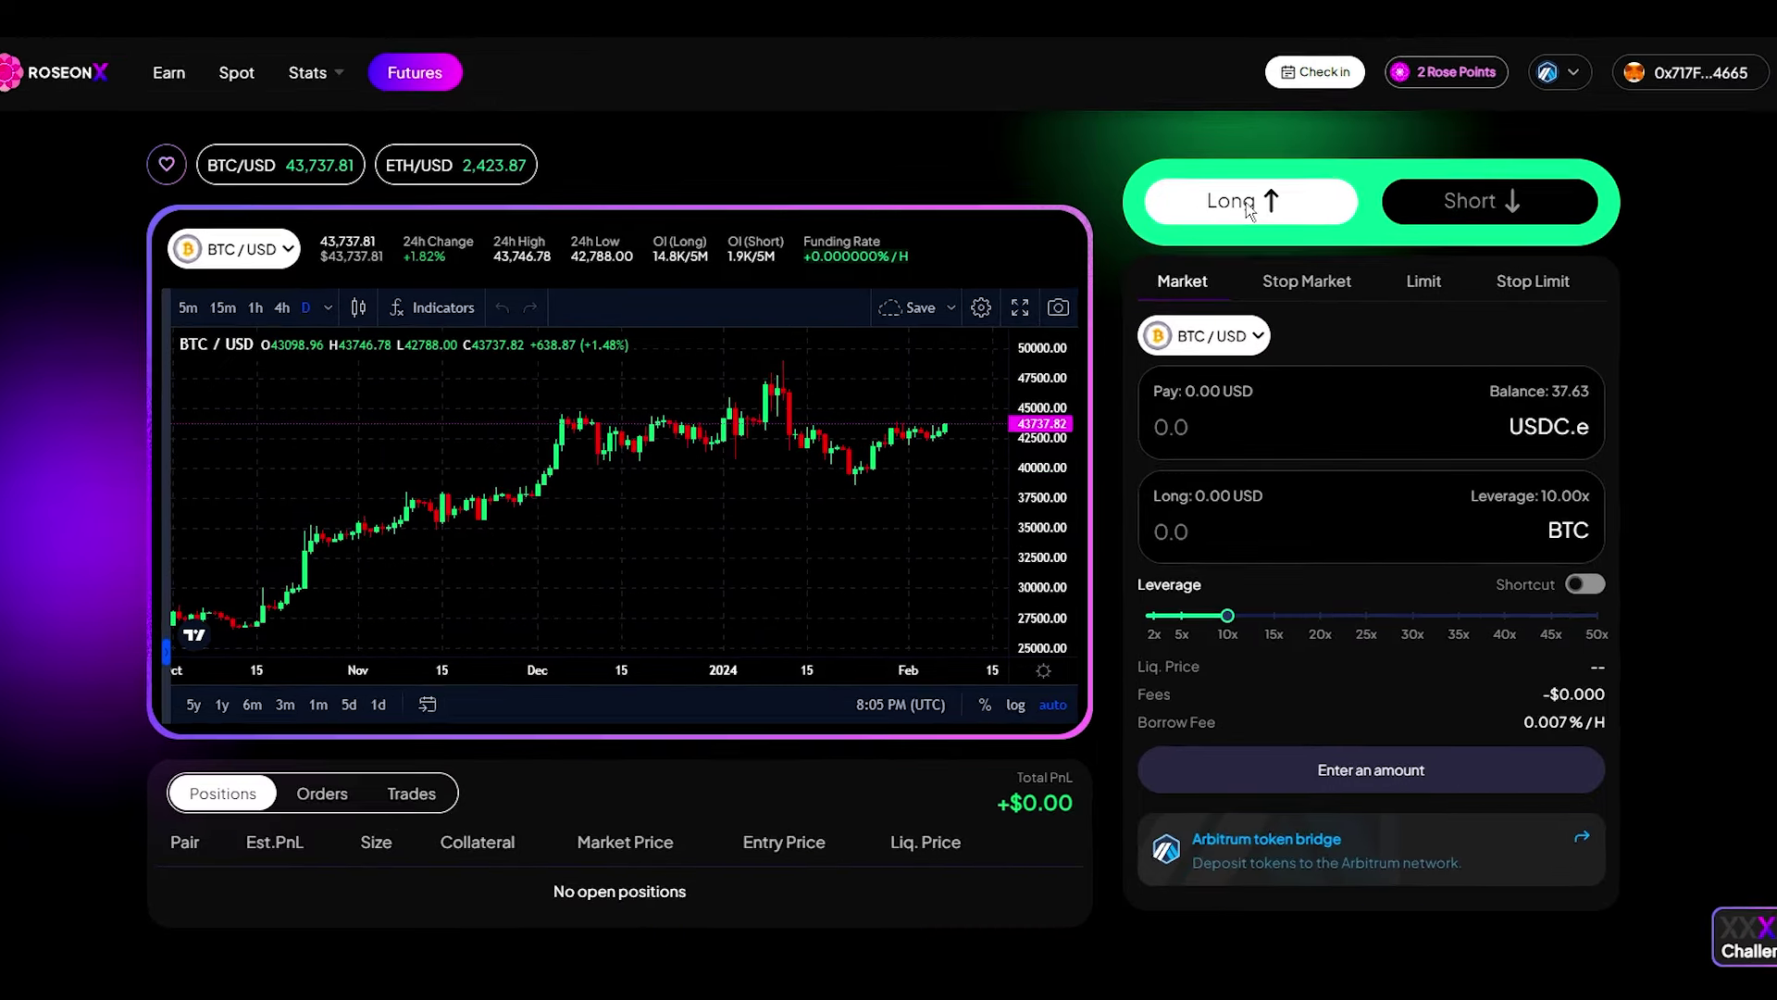
{"action": "left_click", "coordinate": [1523, 205]}
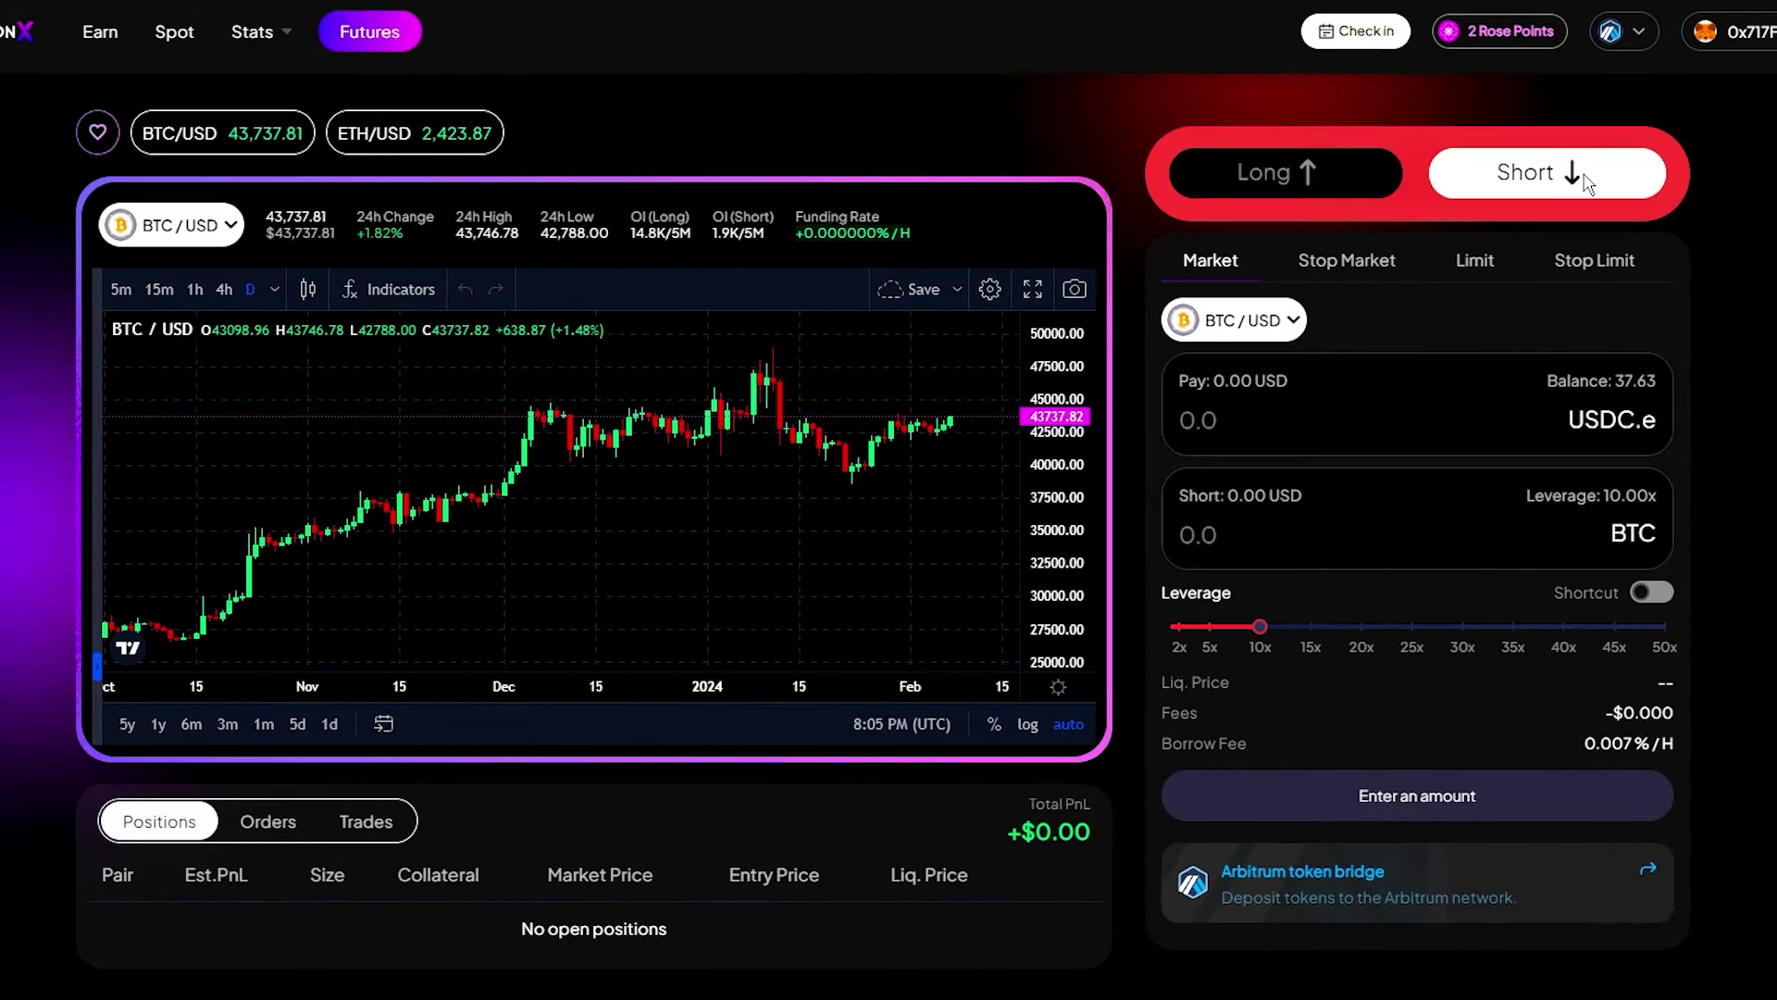
{"action": "scroll", "coordinate": [814, 515], "scroll_direction": "up", "scroll_amount": 5}
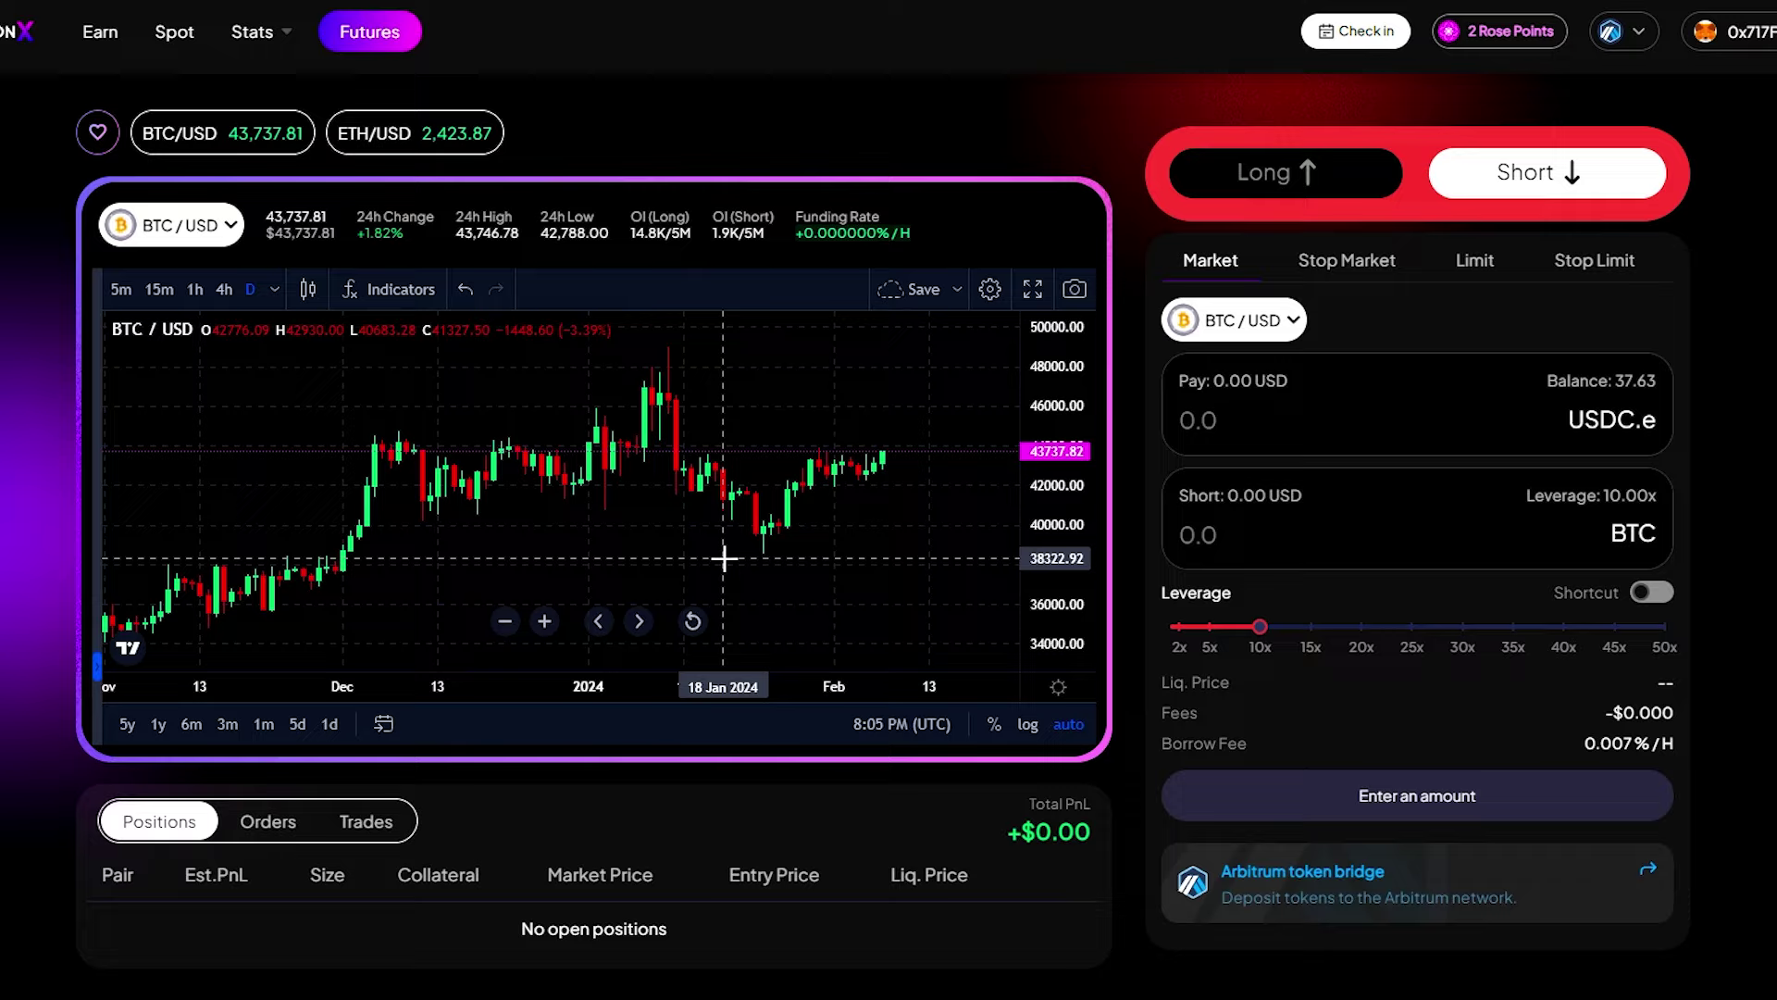
{"action": "scroll", "coordinate": [724, 558], "scroll_direction": "down", "scroll_amount": 5}
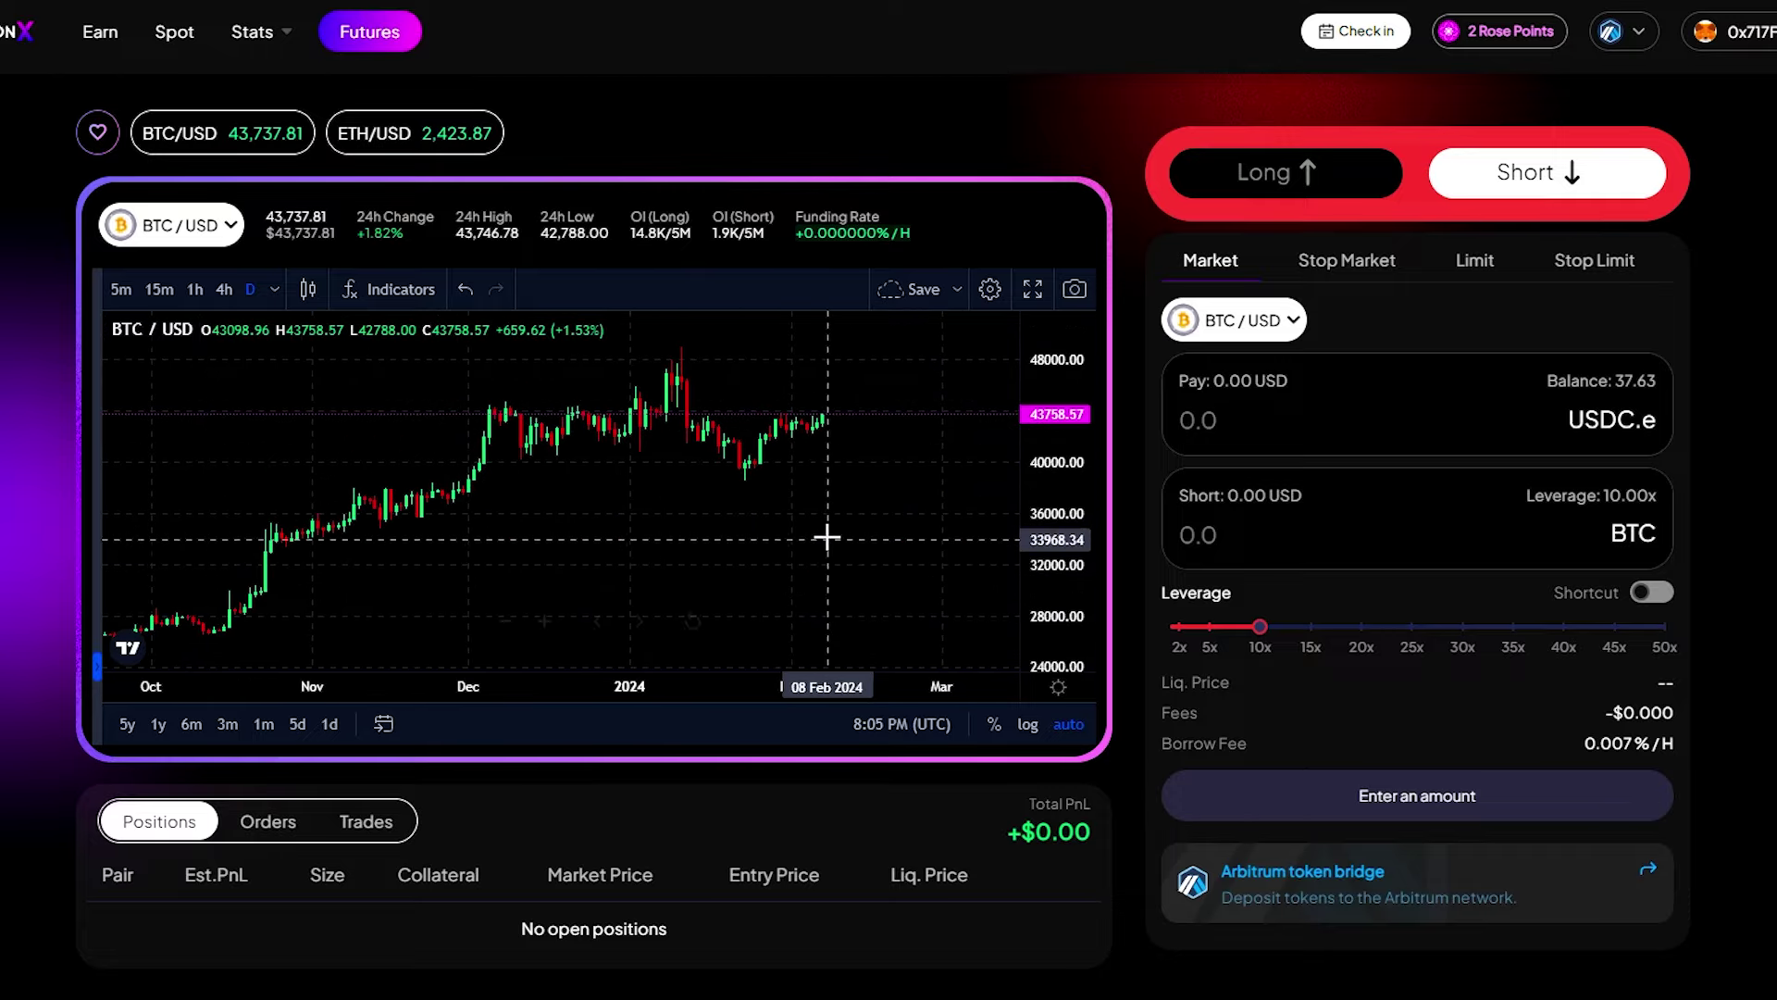
{"action": "left_click", "coordinate": [1283, 185]}
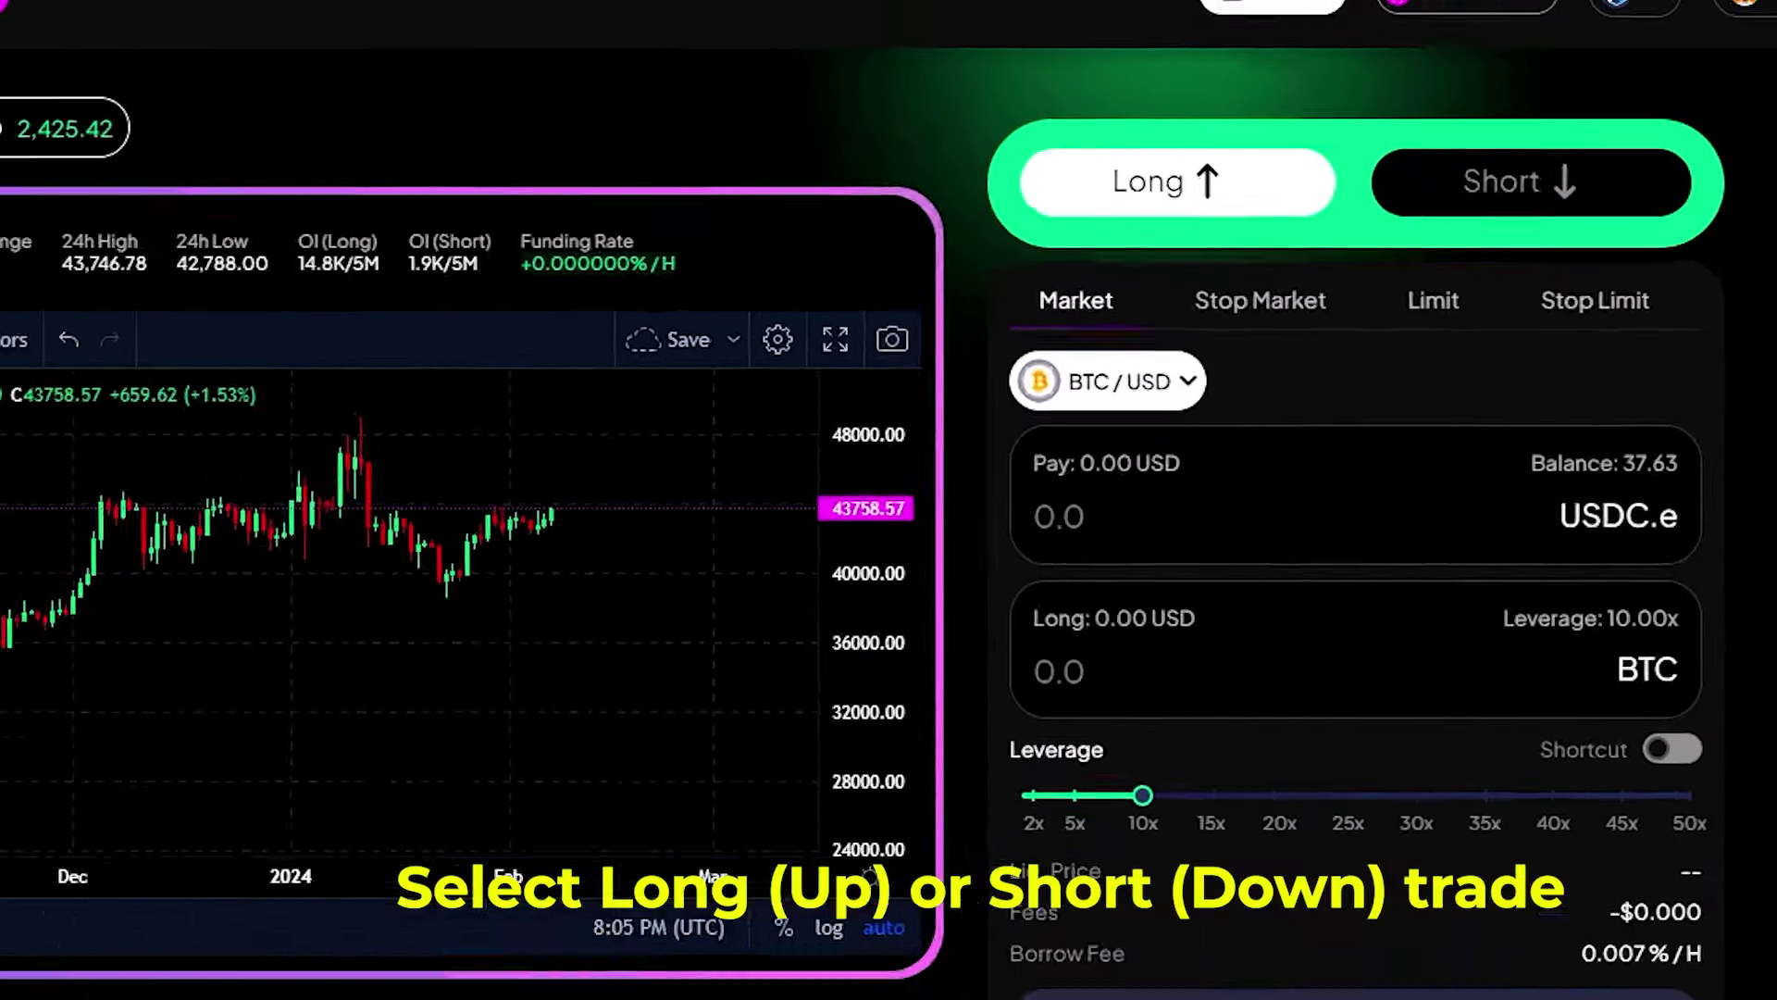
{"action": "left_click", "coordinate": [171, 225]}
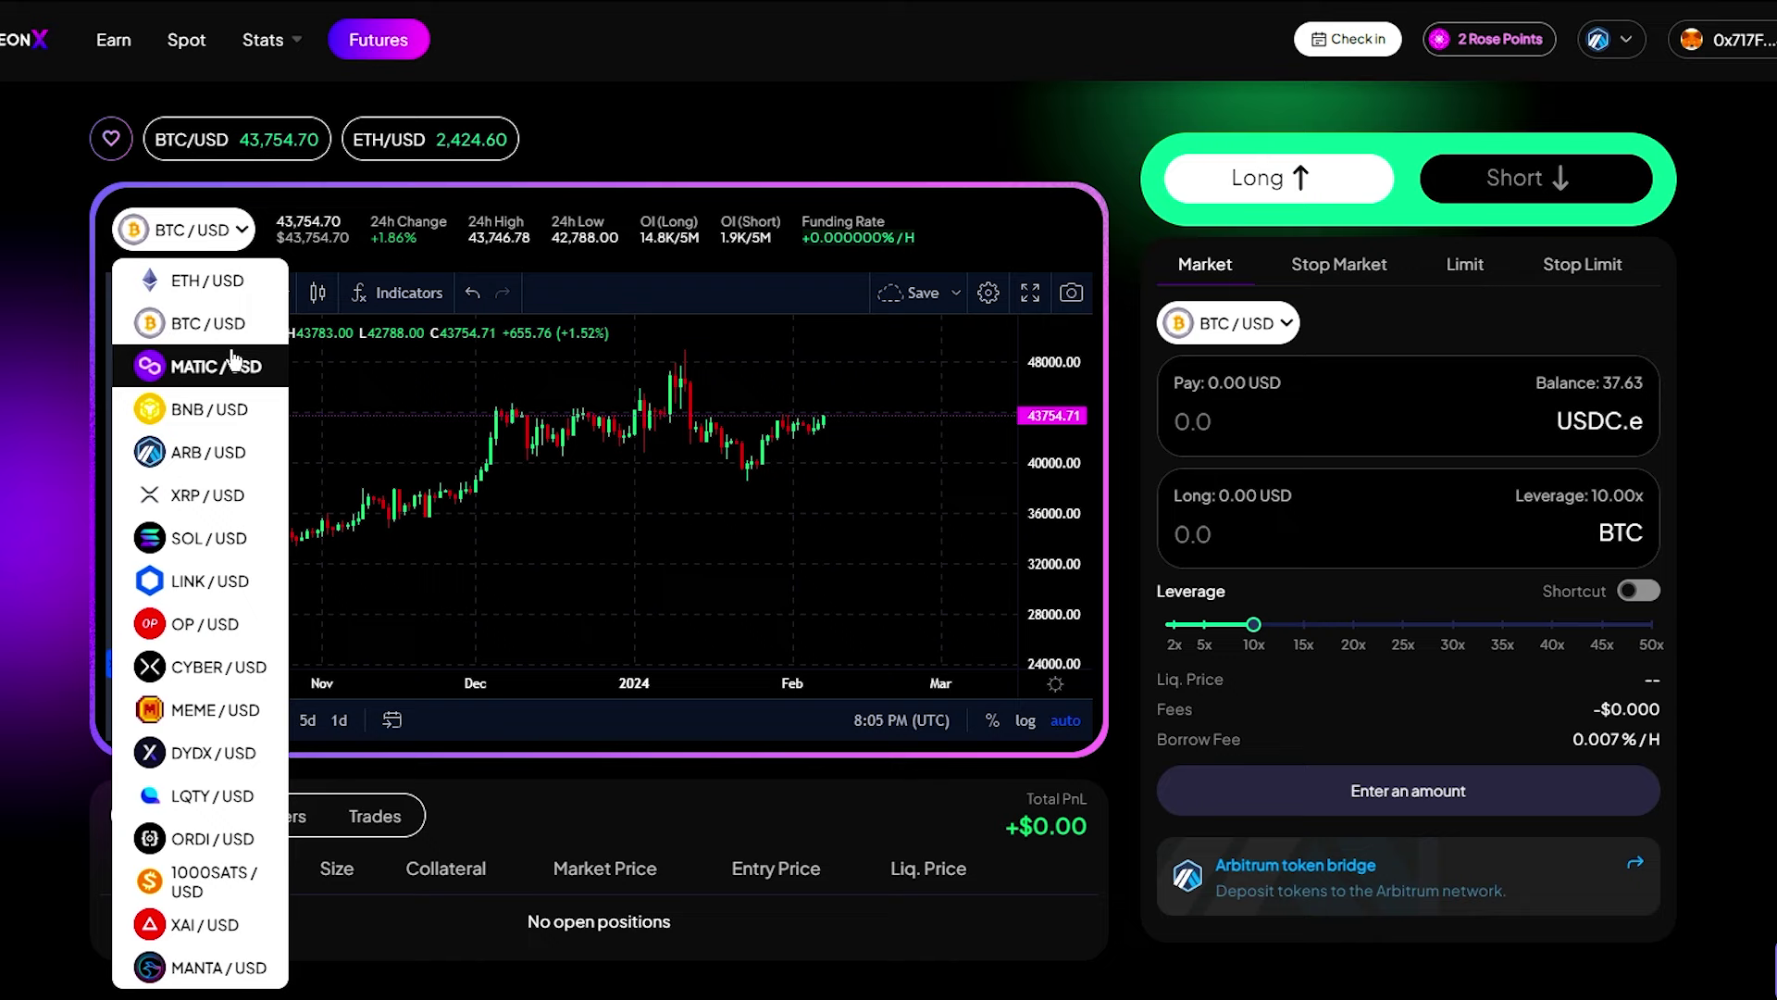
{"action": "left_click", "coordinate": [192, 326]}
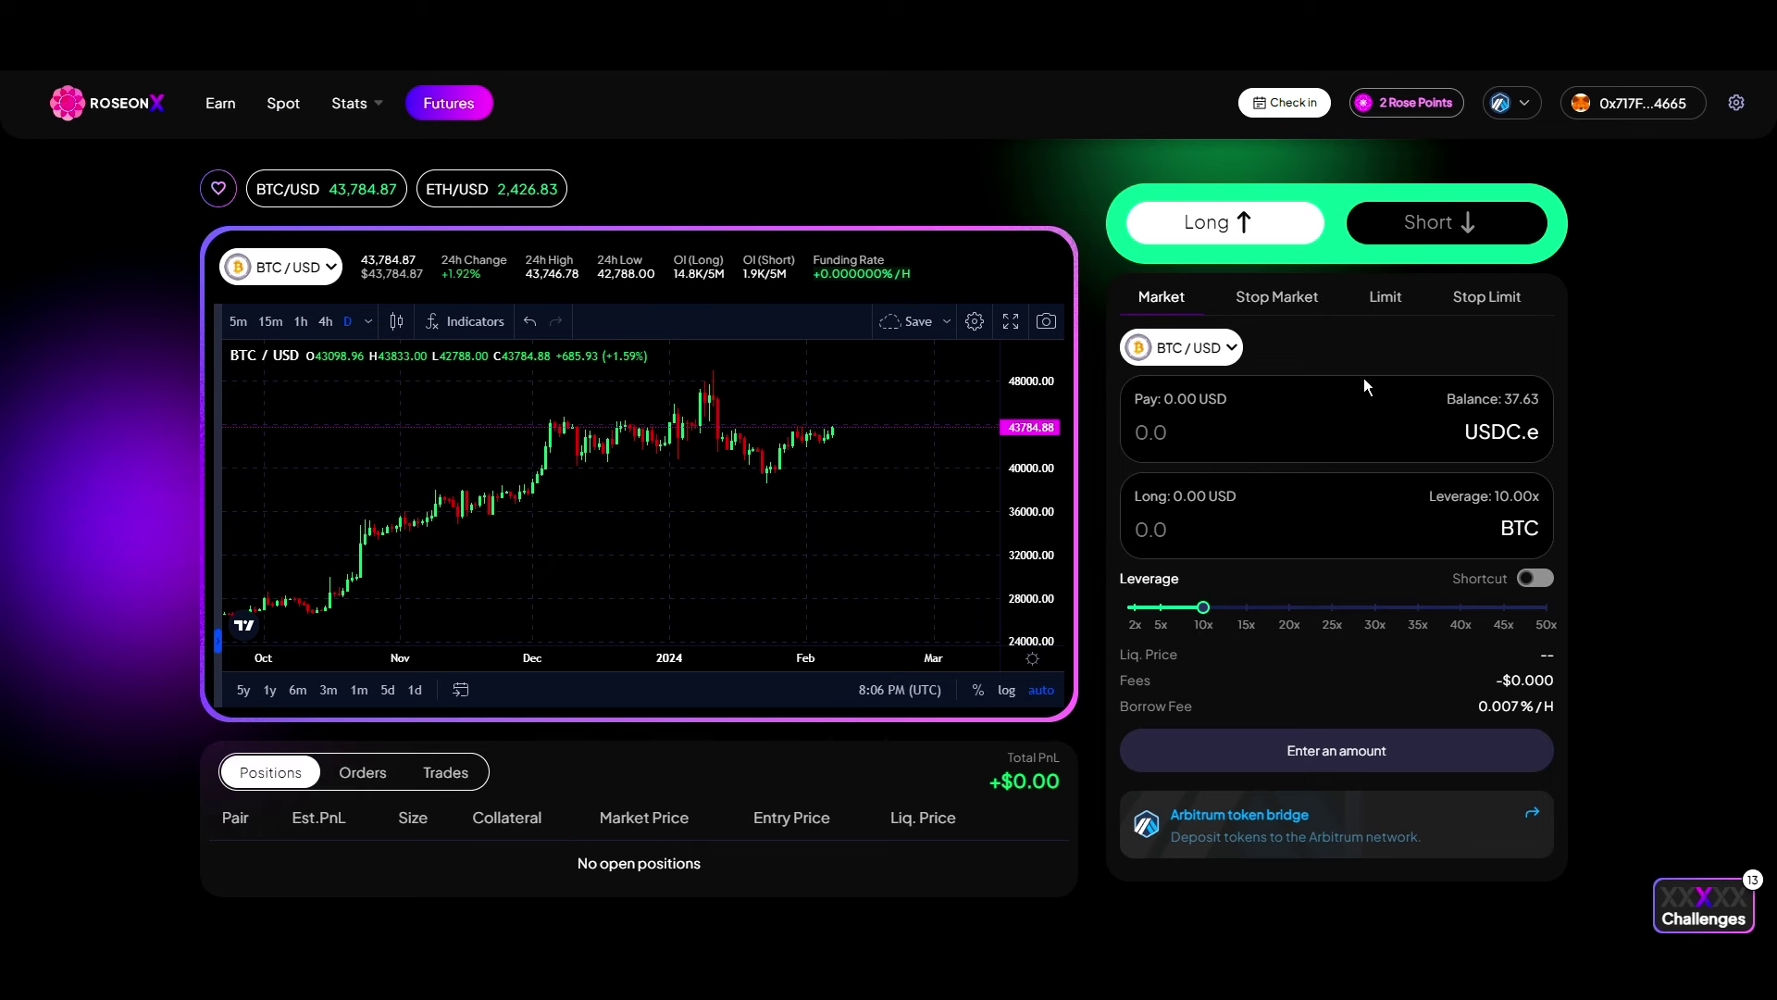
{"action": "left_click", "coordinate": [1287, 298]}
{"action": "left_click", "coordinate": [1382, 298]}
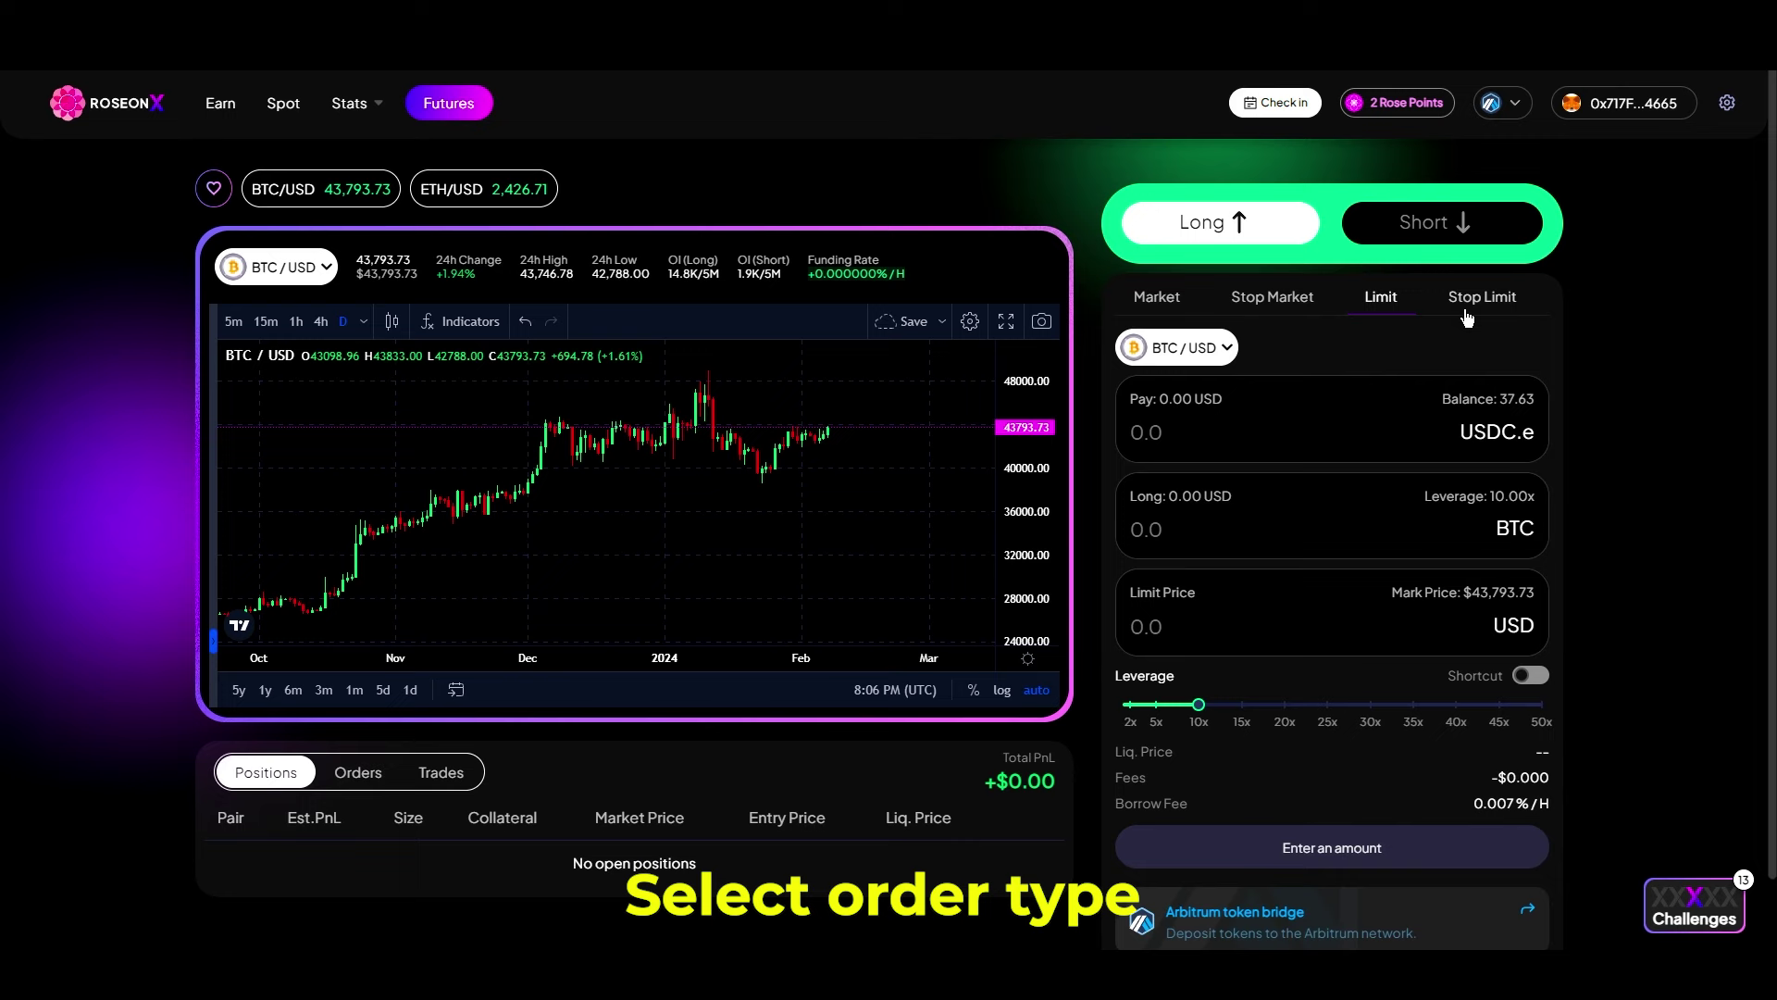
{"action": "left_click", "coordinate": [1472, 298]}
{"action": "left_click", "coordinate": [1159, 298]}
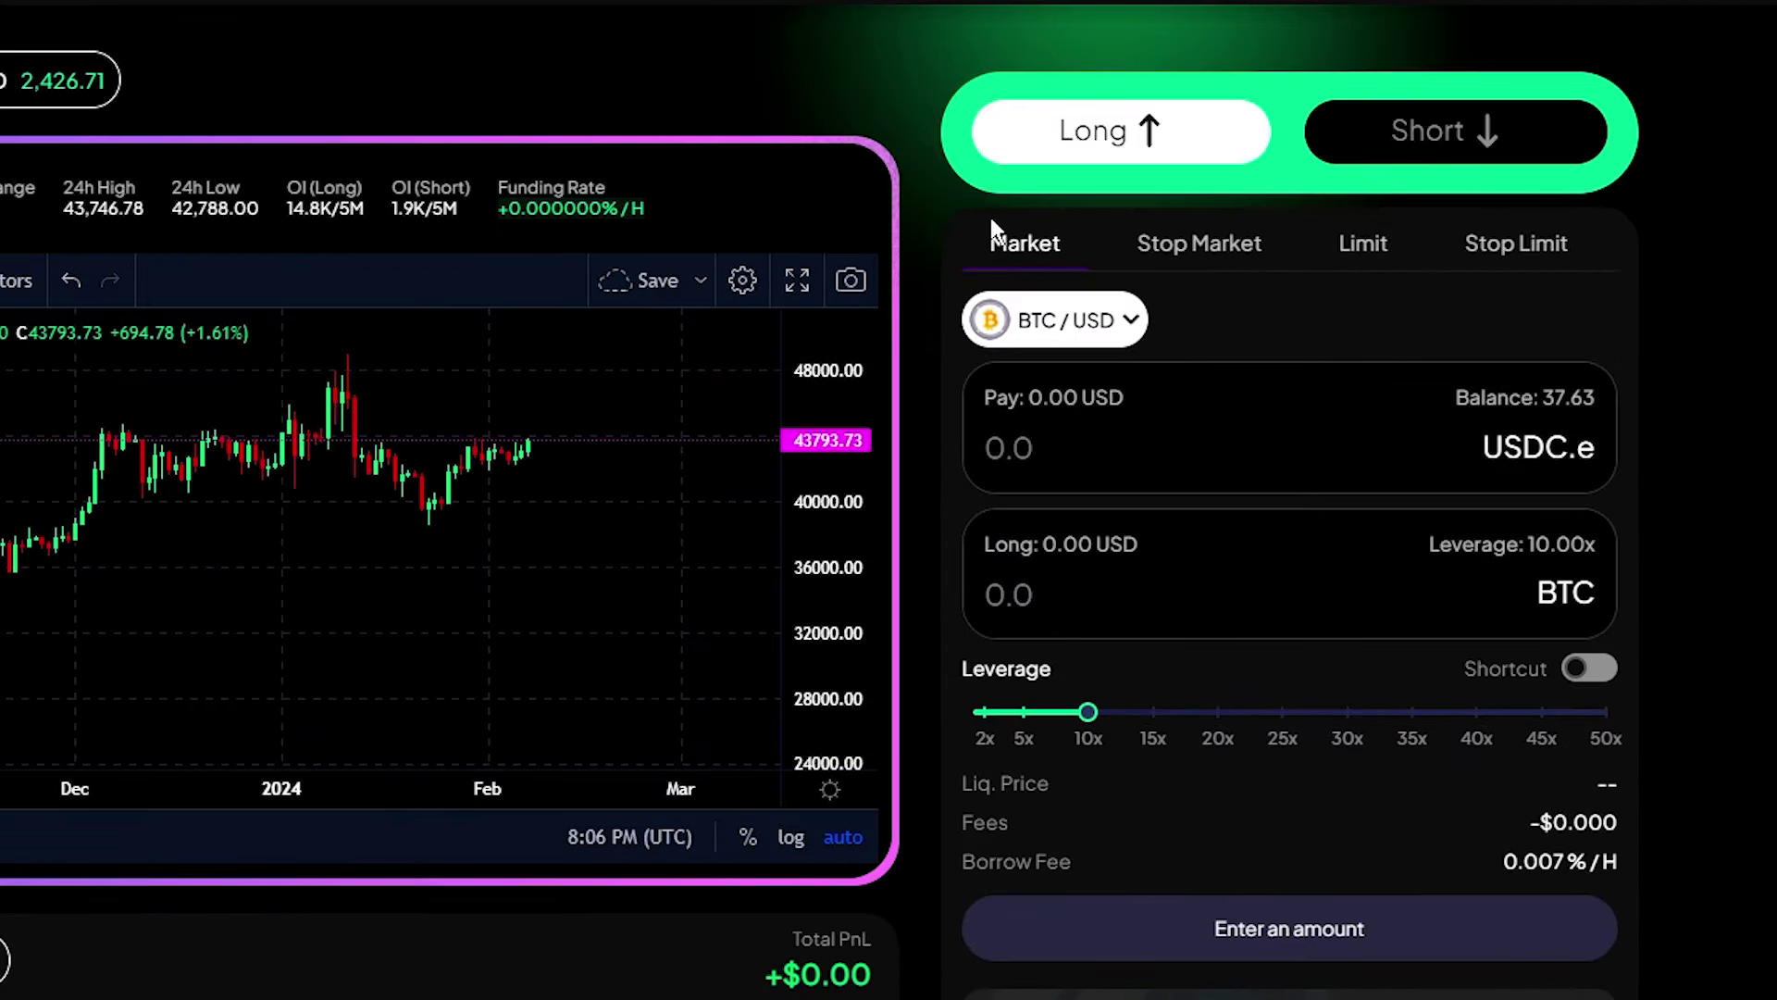
Step: Keep BTC/USD and pay 10 USDC at 10x leverage for a 98.99 USD (0.00226 BTC) long
{"action": "left_click", "coordinate": [1055, 320]}
{"action": "left_click", "coordinate": [1280, 354]}
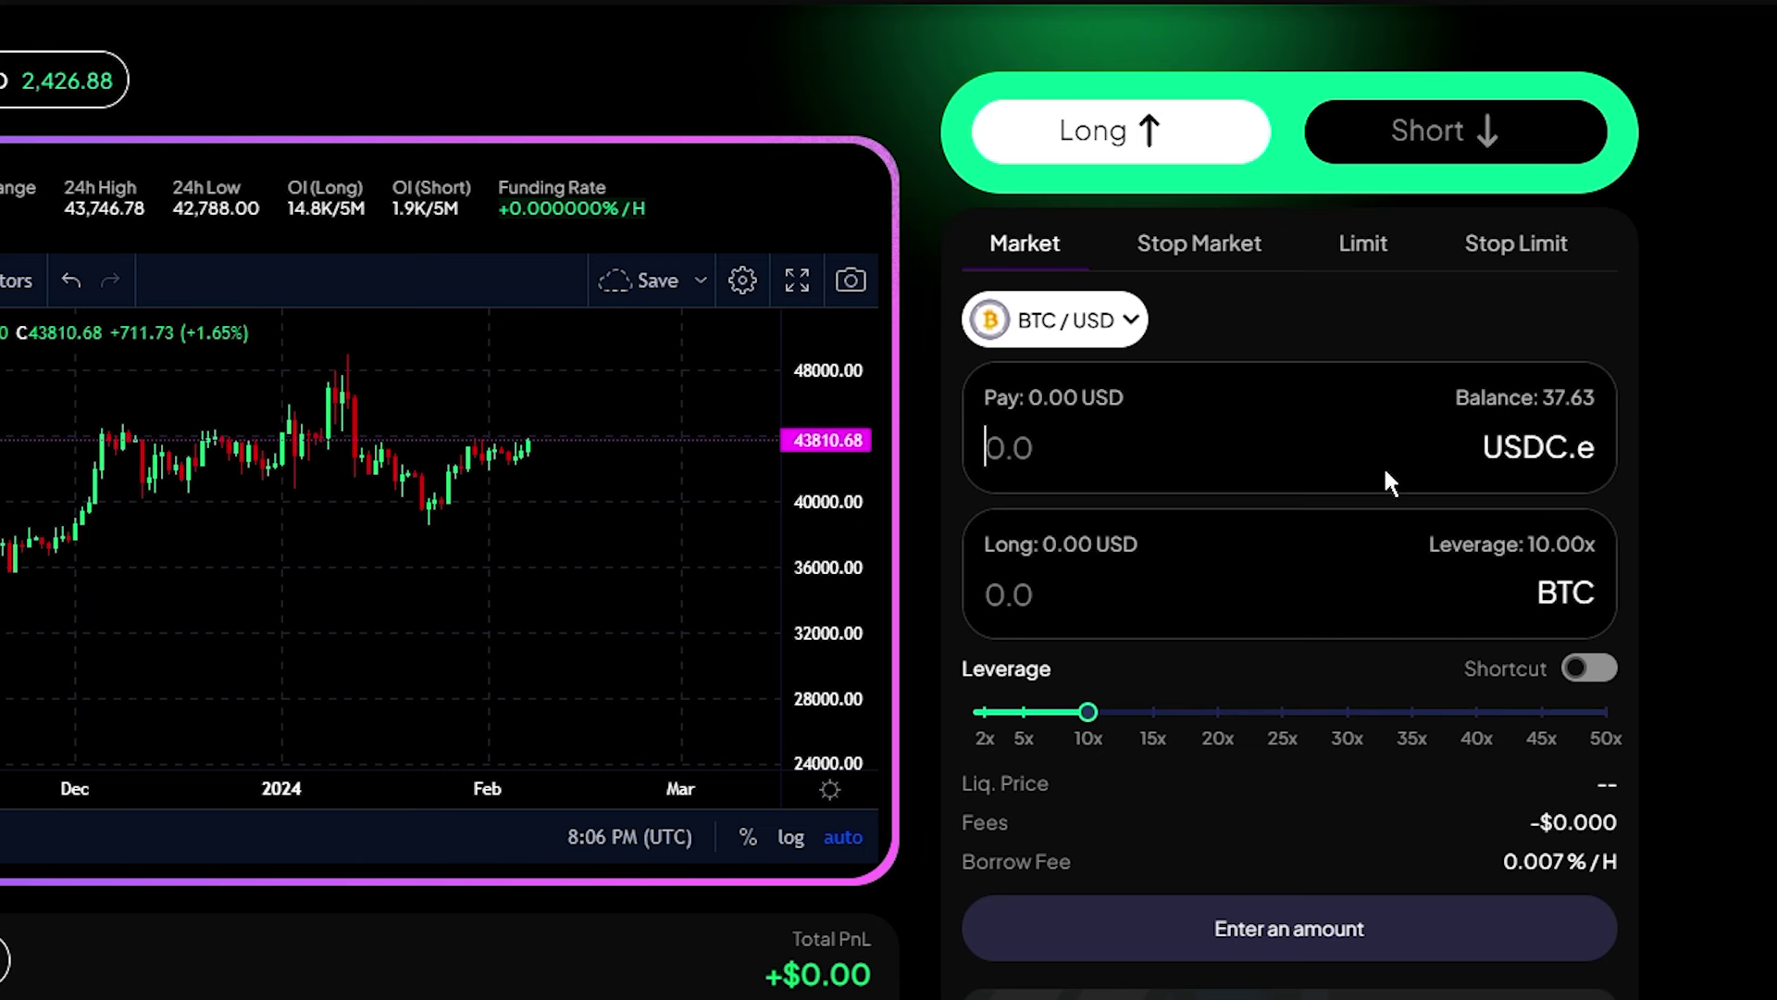
{"action": "type", "text": "10"}
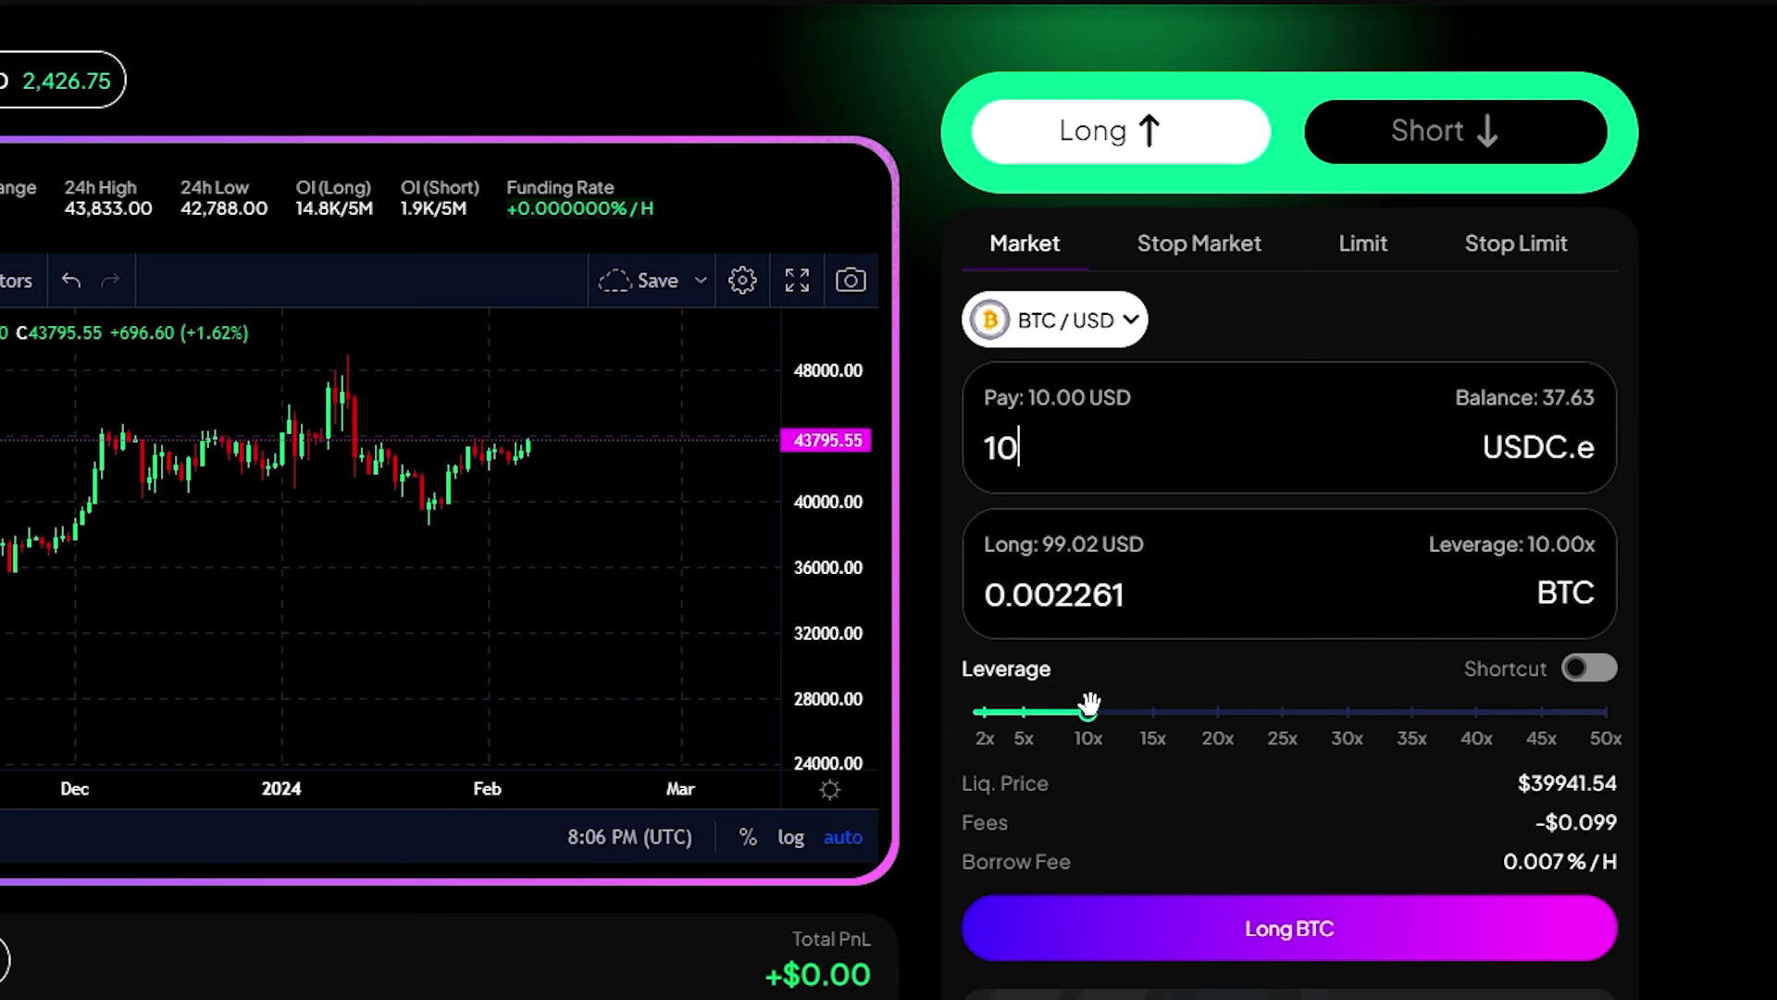
{"action": "mouse_move", "coordinate": [1091, 715]}
{"action": "left_mouse_down"}
{"action": "mouse_move", "coordinate": [1193, 741]}
{"action": "mouse_move", "coordinate": [1129, 724]}
{"action": "mouse_move", "coordinate": [1573, 735]}
{"action": "mouse_move", "coordinate": [1361, 712]}
{"action": "mouse_move", "coordinate": [1088, 717]}
{"action": "left_mouse_up"}
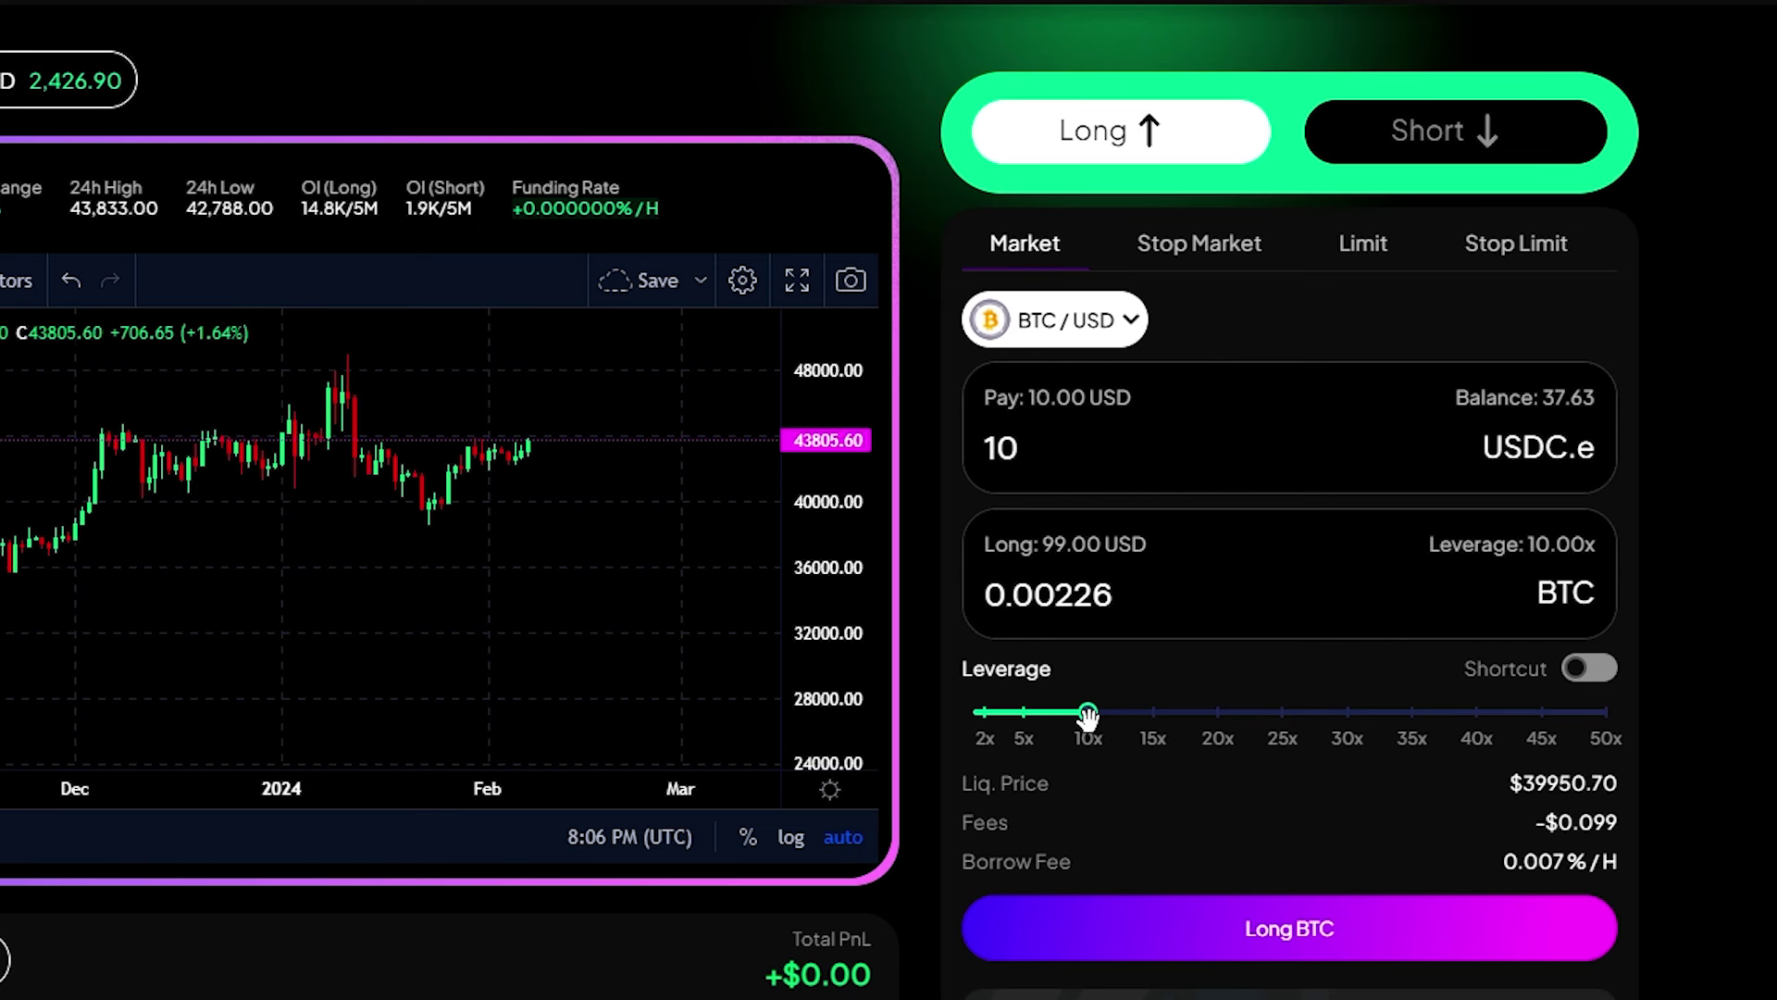
{"action": "left_click", "coordinate": [1088, 718]}
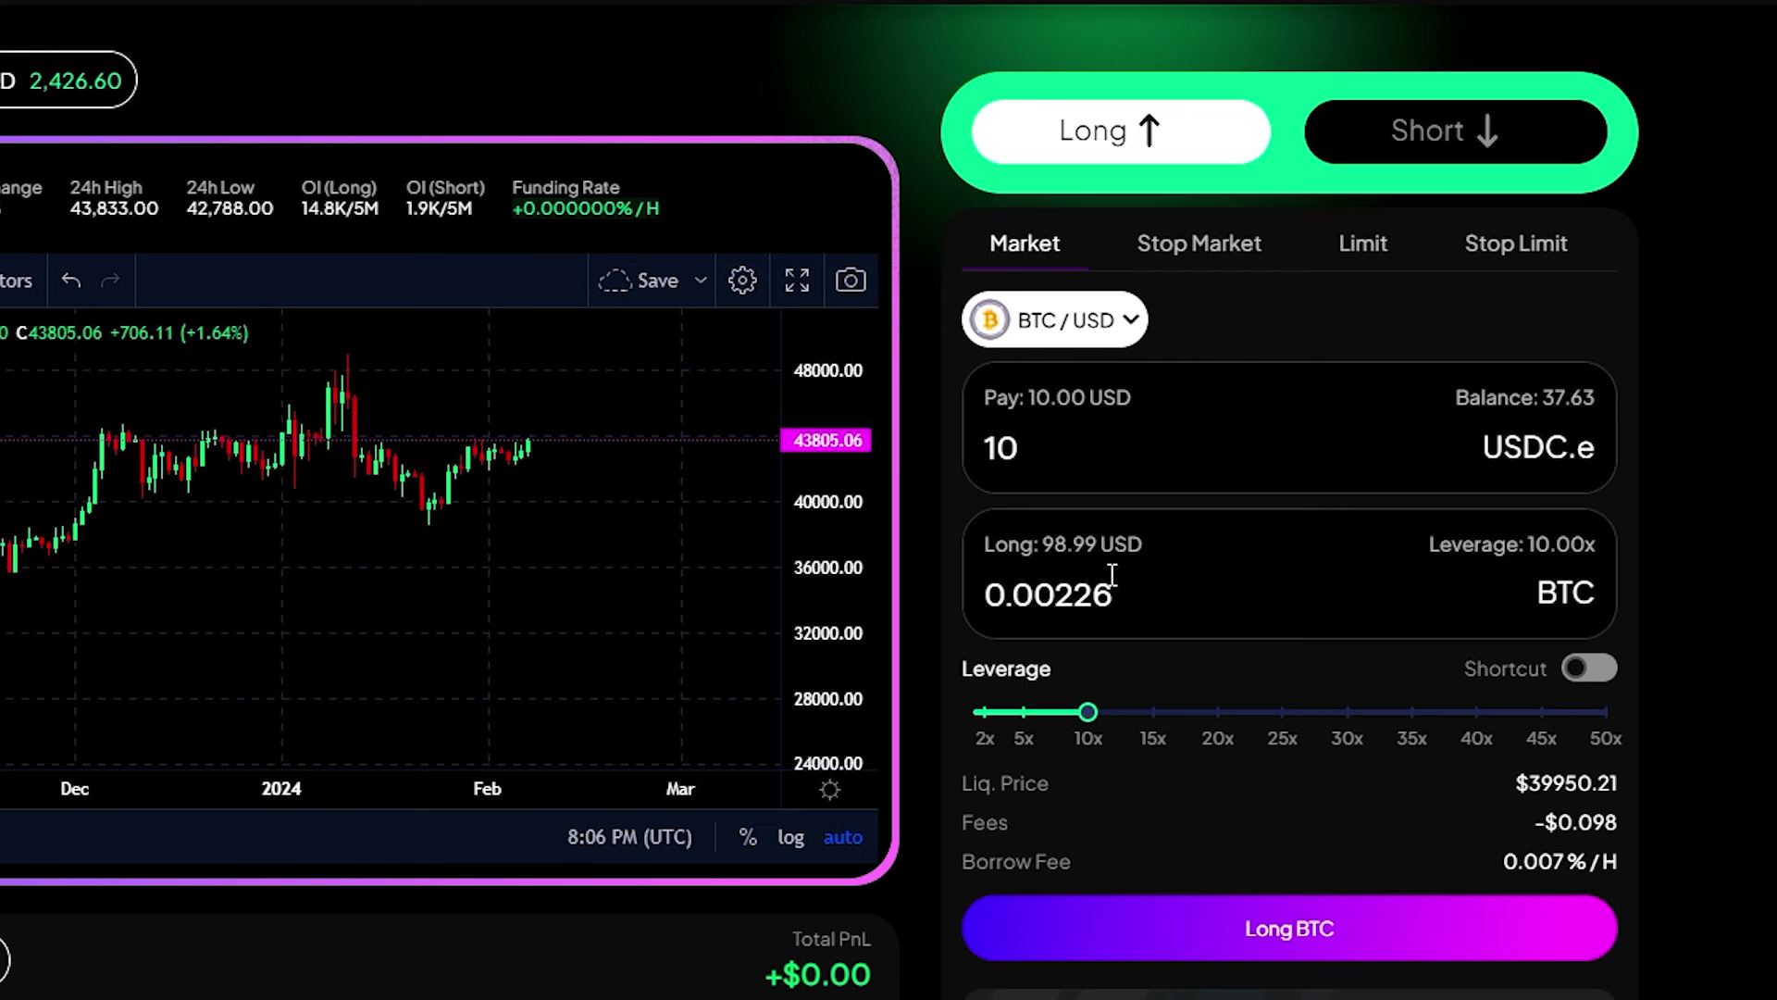
{"action": "left_click_drag", "start_coordinate": [1042, 546], "coordinate": [952, 603]}
{"action": "left_click", "coordinate": [944, 643]}
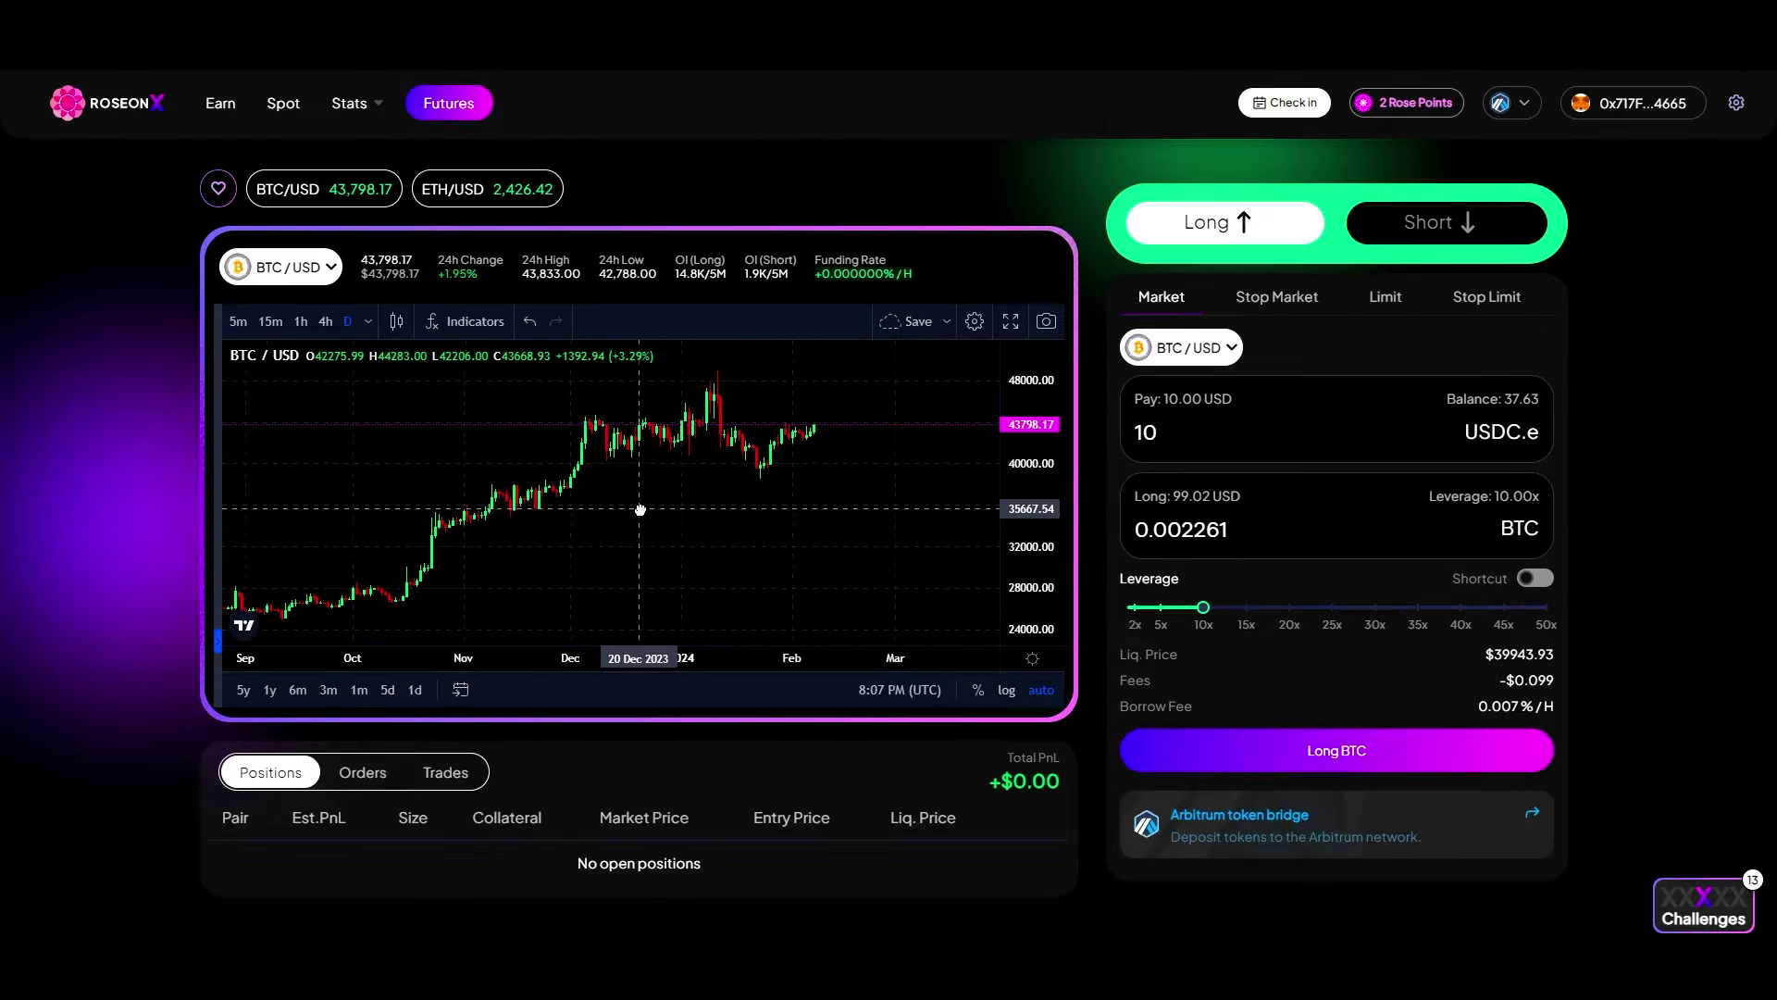
Step: Pan the BTC/USD chart to earlier history and expand the drawing toolbar
{"action": "left_click_drag", "start_coordinate": [641, 509], "coordinate": [663, 507]}
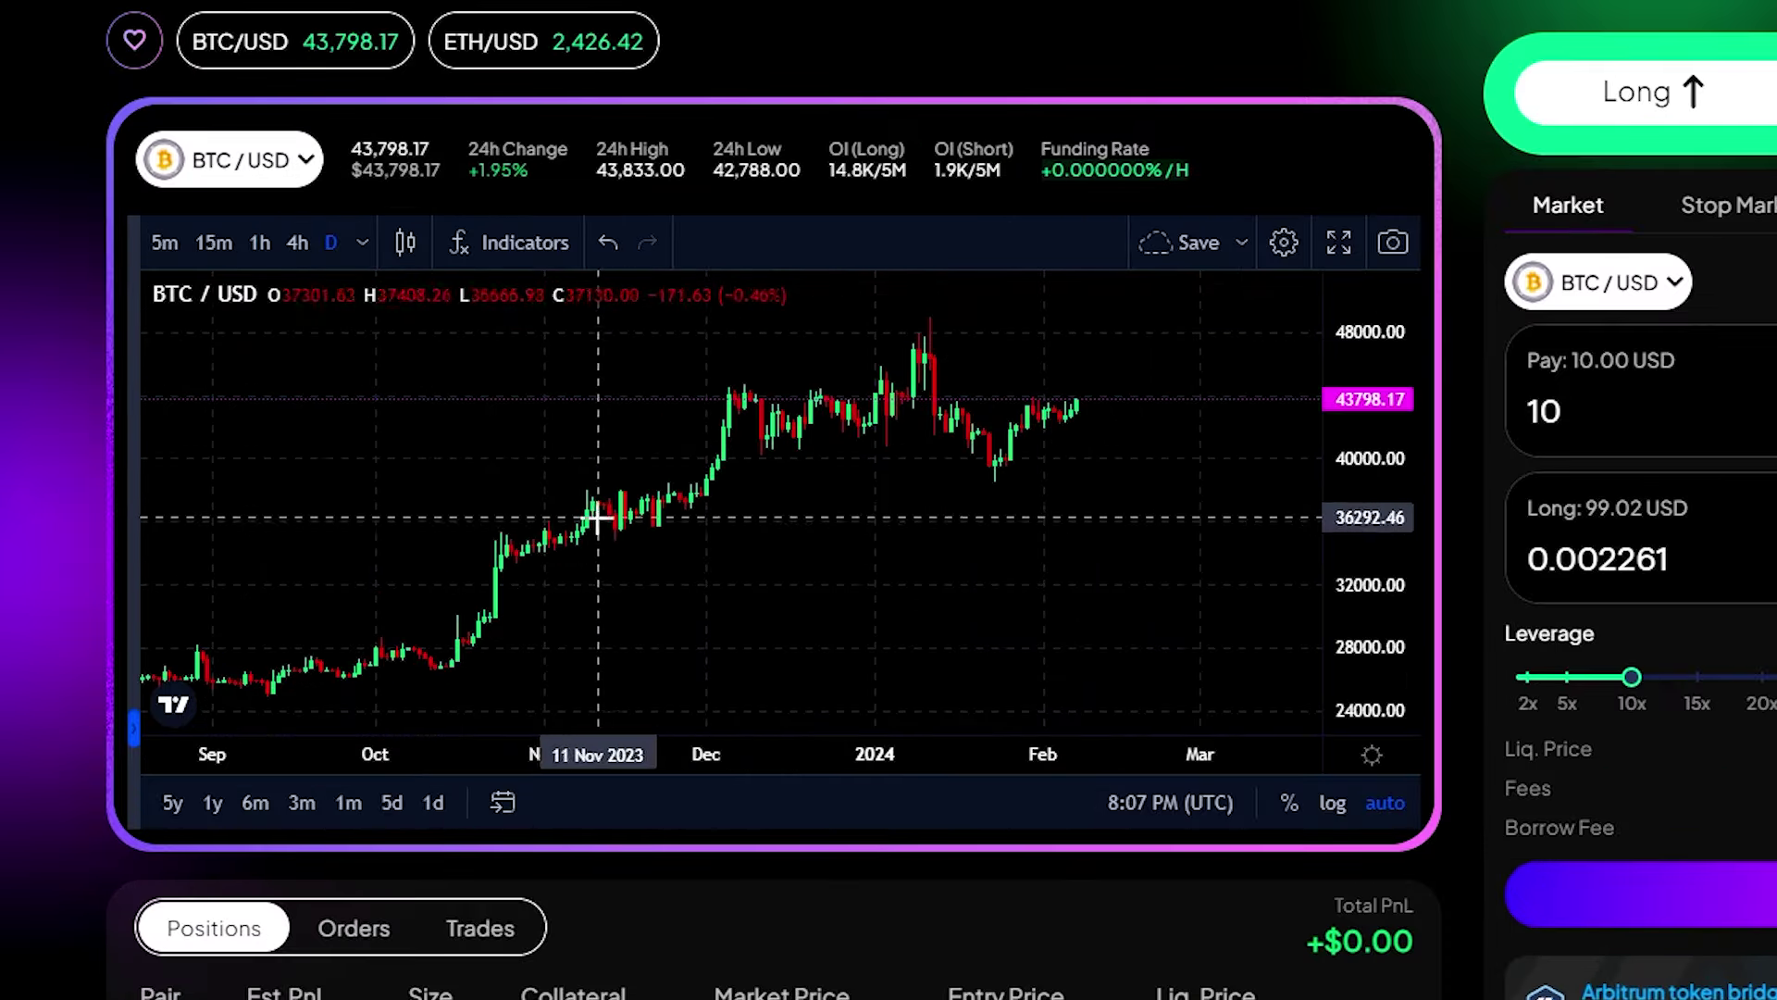
{"action": "left_click_drag", "start_coordinate": [395, 458], "coordinate": [482, 472]}
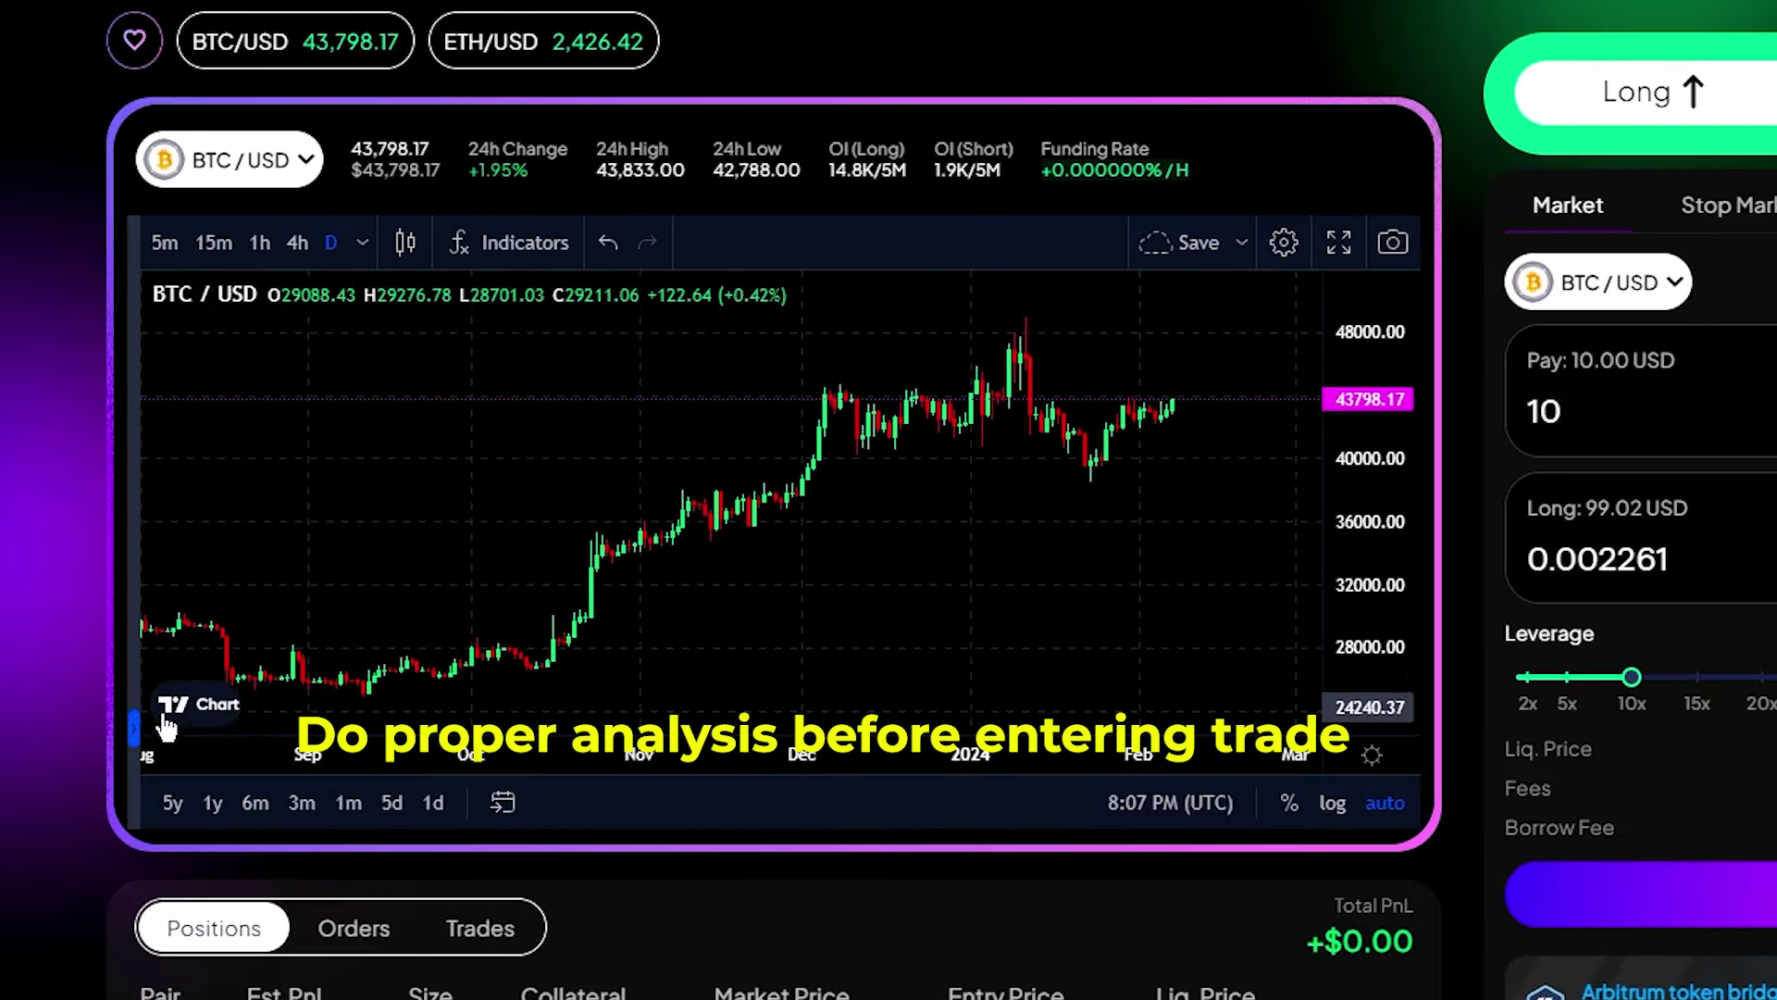
{"action": "left_click", "coordinate": [134, 729]}
{"action": "scroll", "coordinate": [787, 583], "scroll_direction": "right", "scroll_amount": 3}
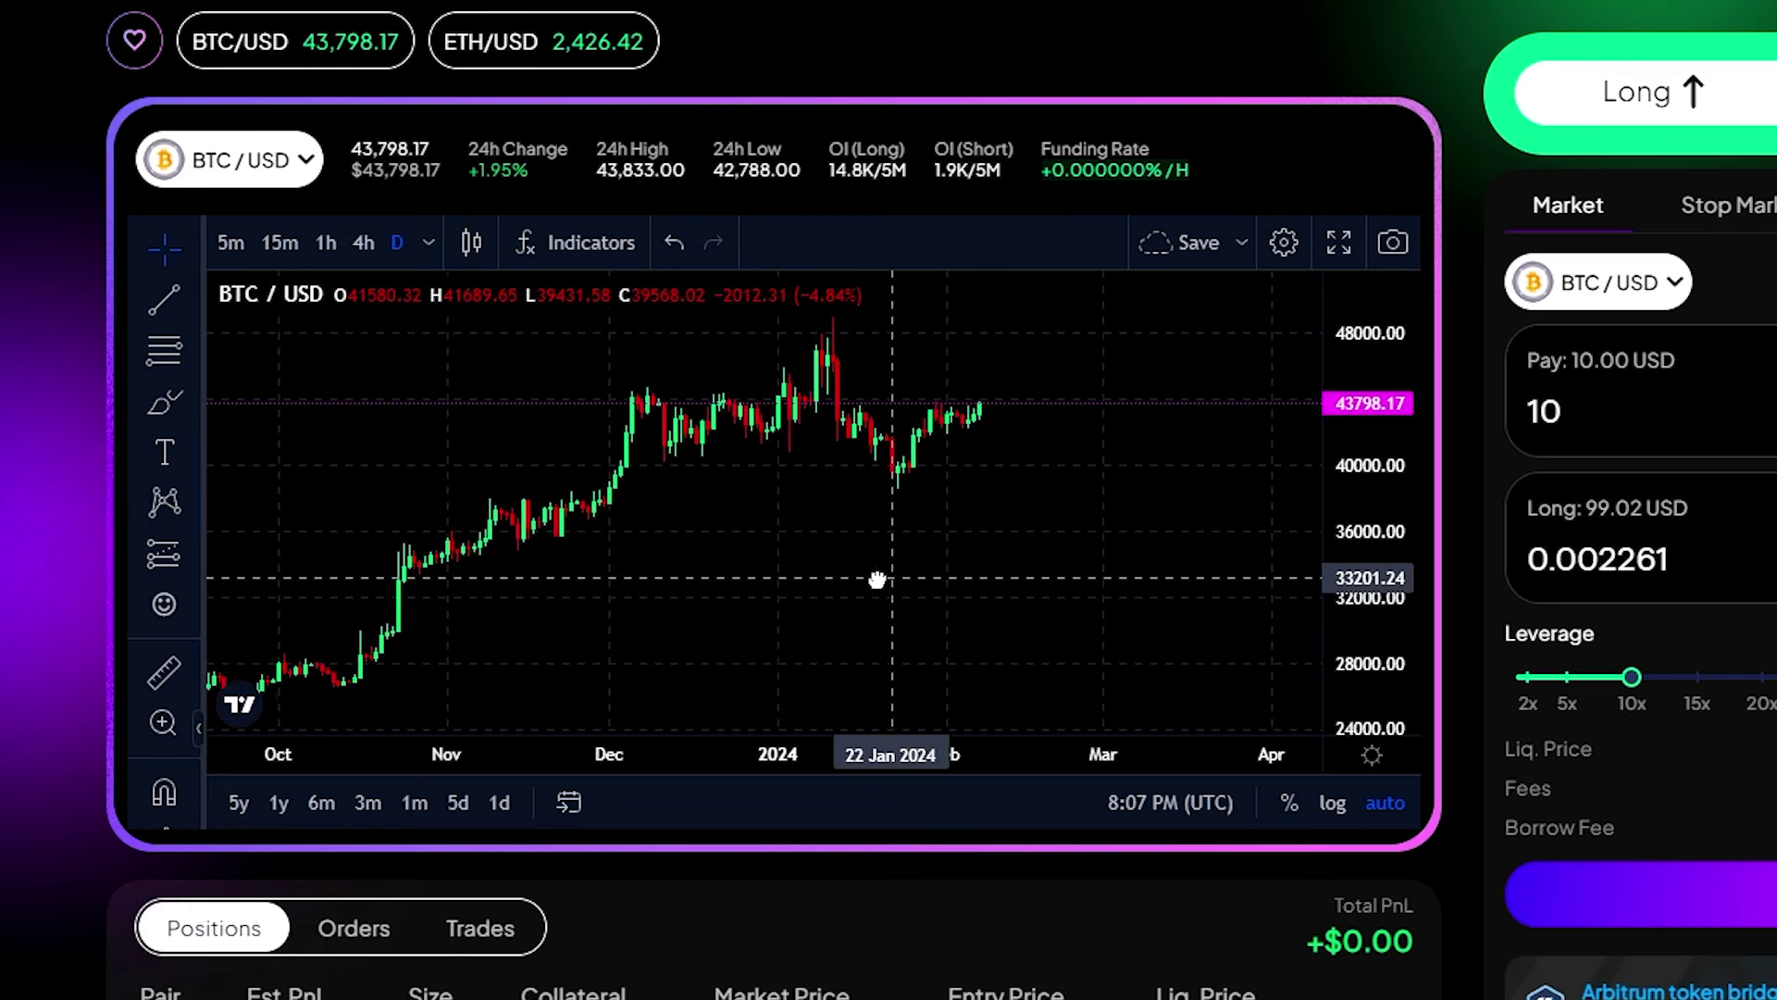
{"action": "scroll", "coordinate": [925, 564], "scroll_direction": "down", "scroll_amount": 5}
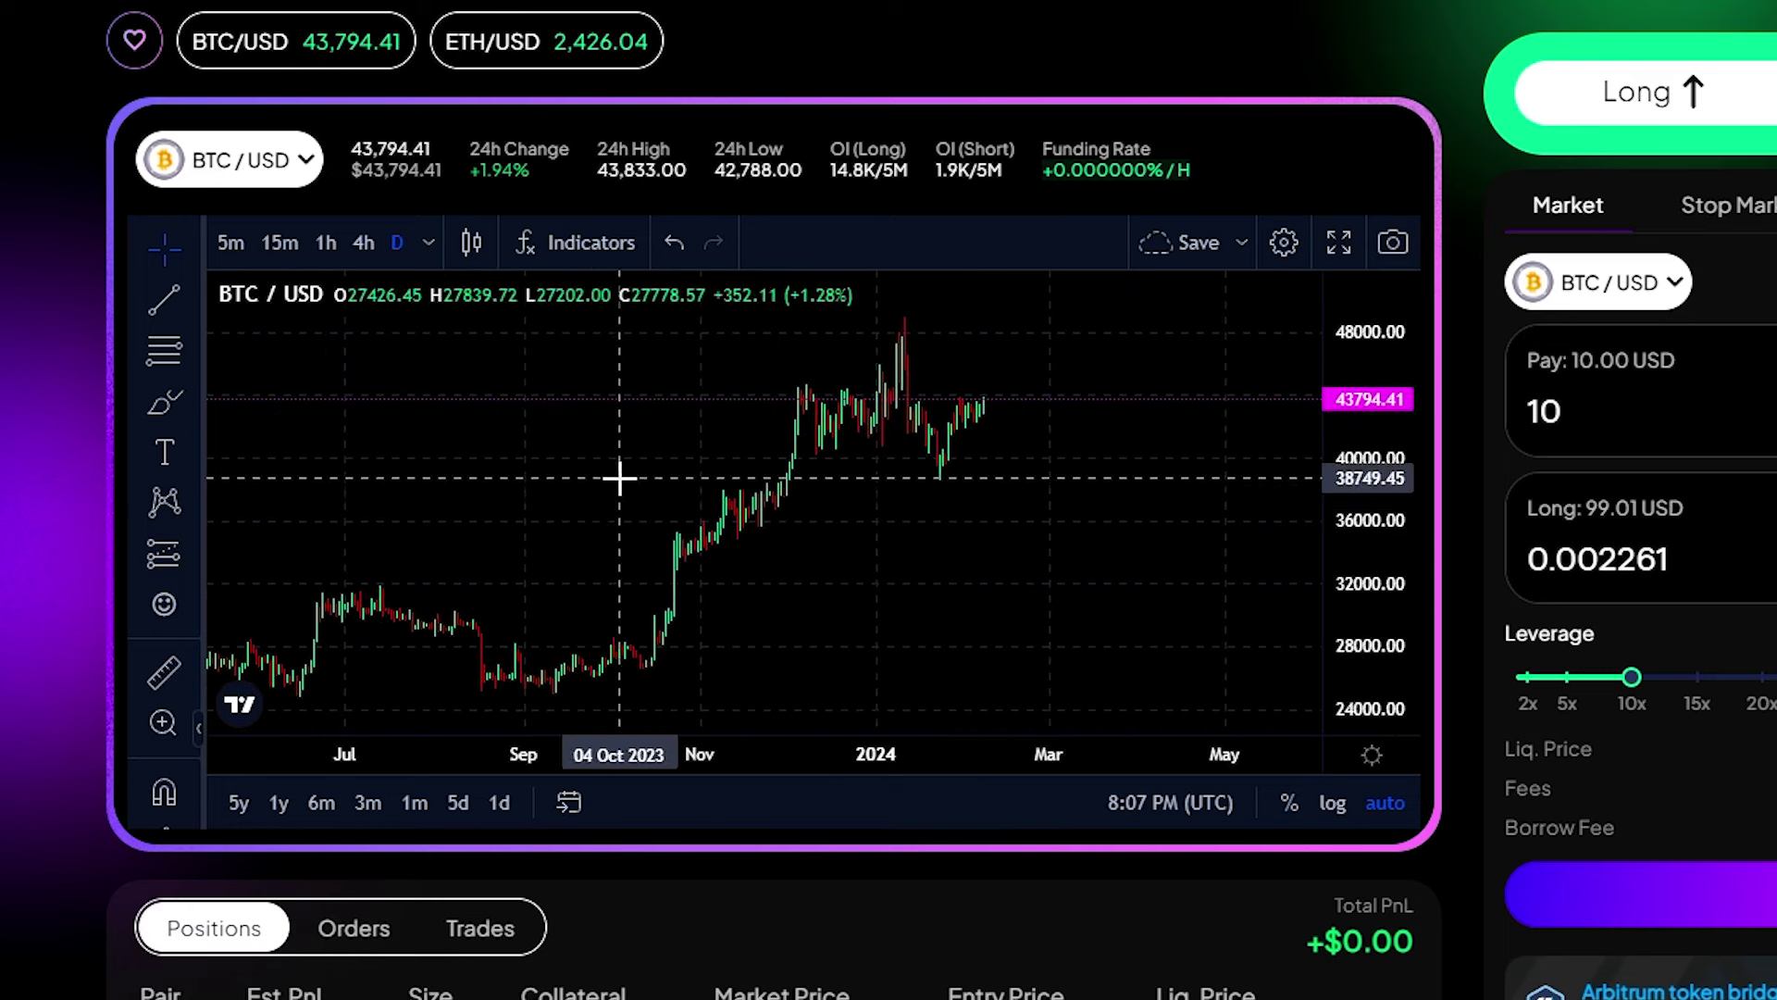
{"action": "scroll", "coordinate": [667, 491], "scroll_direction": "down", "scroll_amount": 1}
{"action": "scroll", "coordinate": [926, 555], "scroll_direction": "up", "scroll_amount": 3}
{"action": "scroll", "coordinate": [970, 588], "scroll_direction": "up", "scroll_amount": 2}
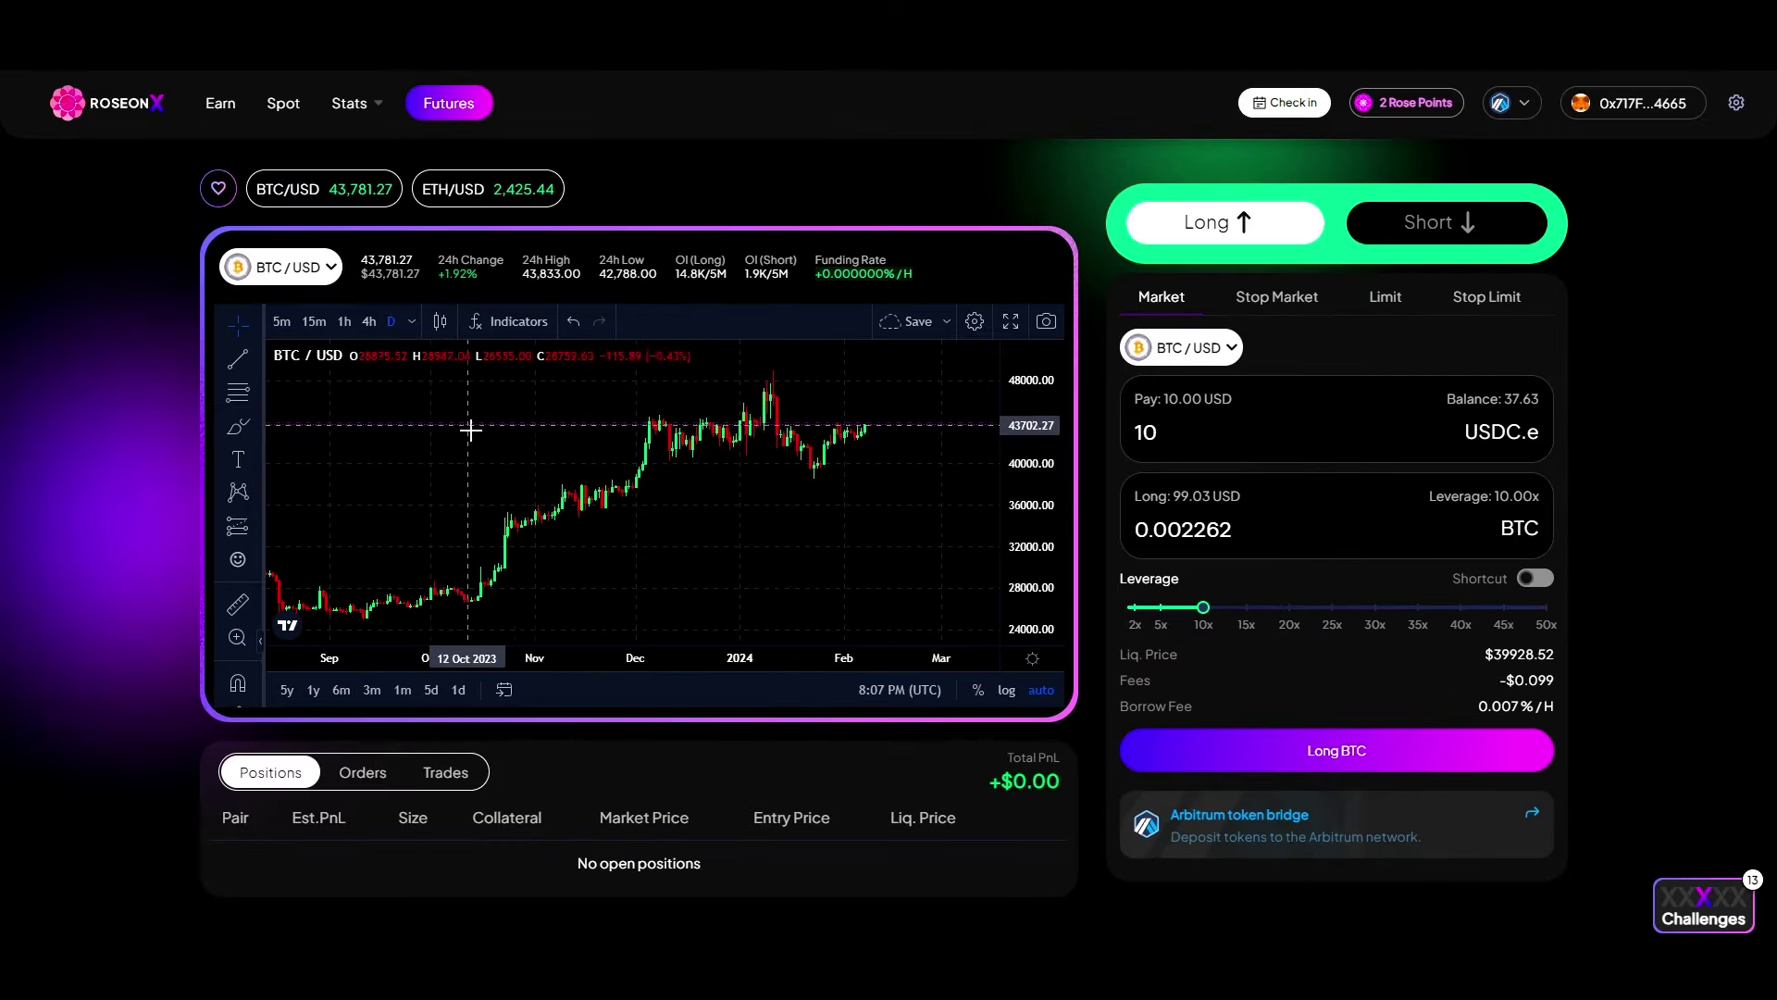
{"action": "scroll", "coordinate": [471, 430], "scroll_direction": "down", "scroll_amount": 3}
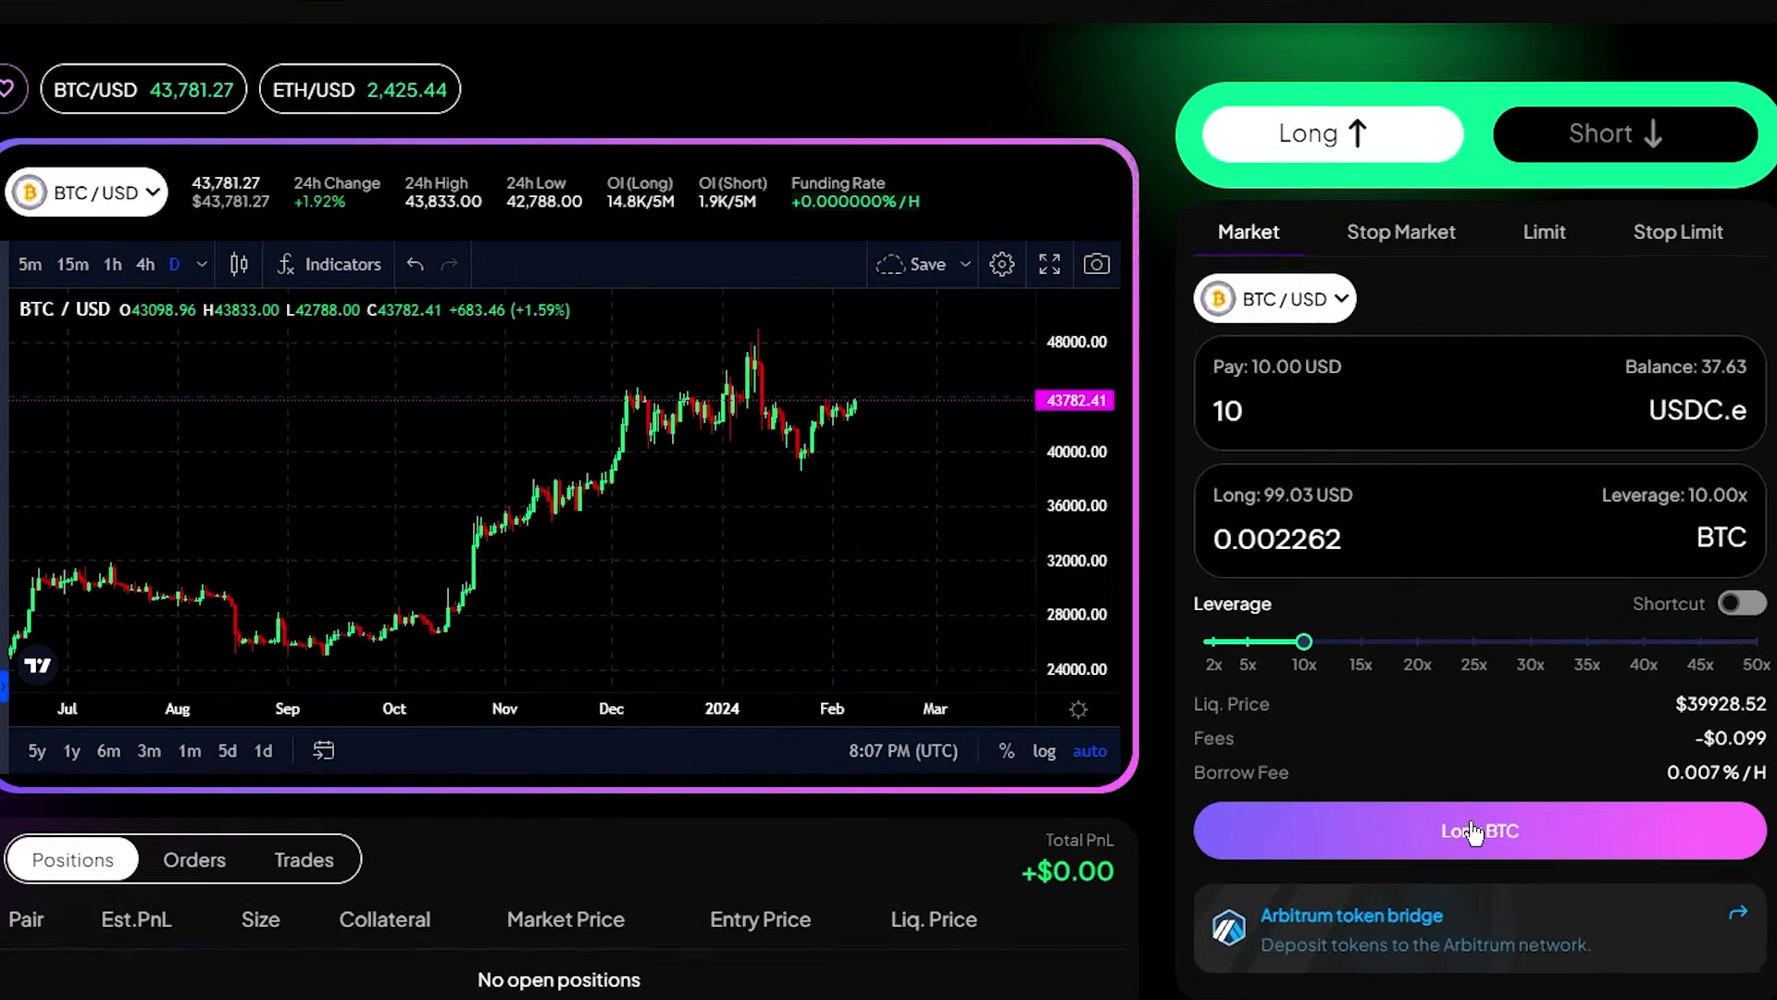
Step: Submit the 10x BTC/USD long, approve it in MetaMask, and dismiss the notification
{"action": "left_click", "coordinate": [1474, 832]}
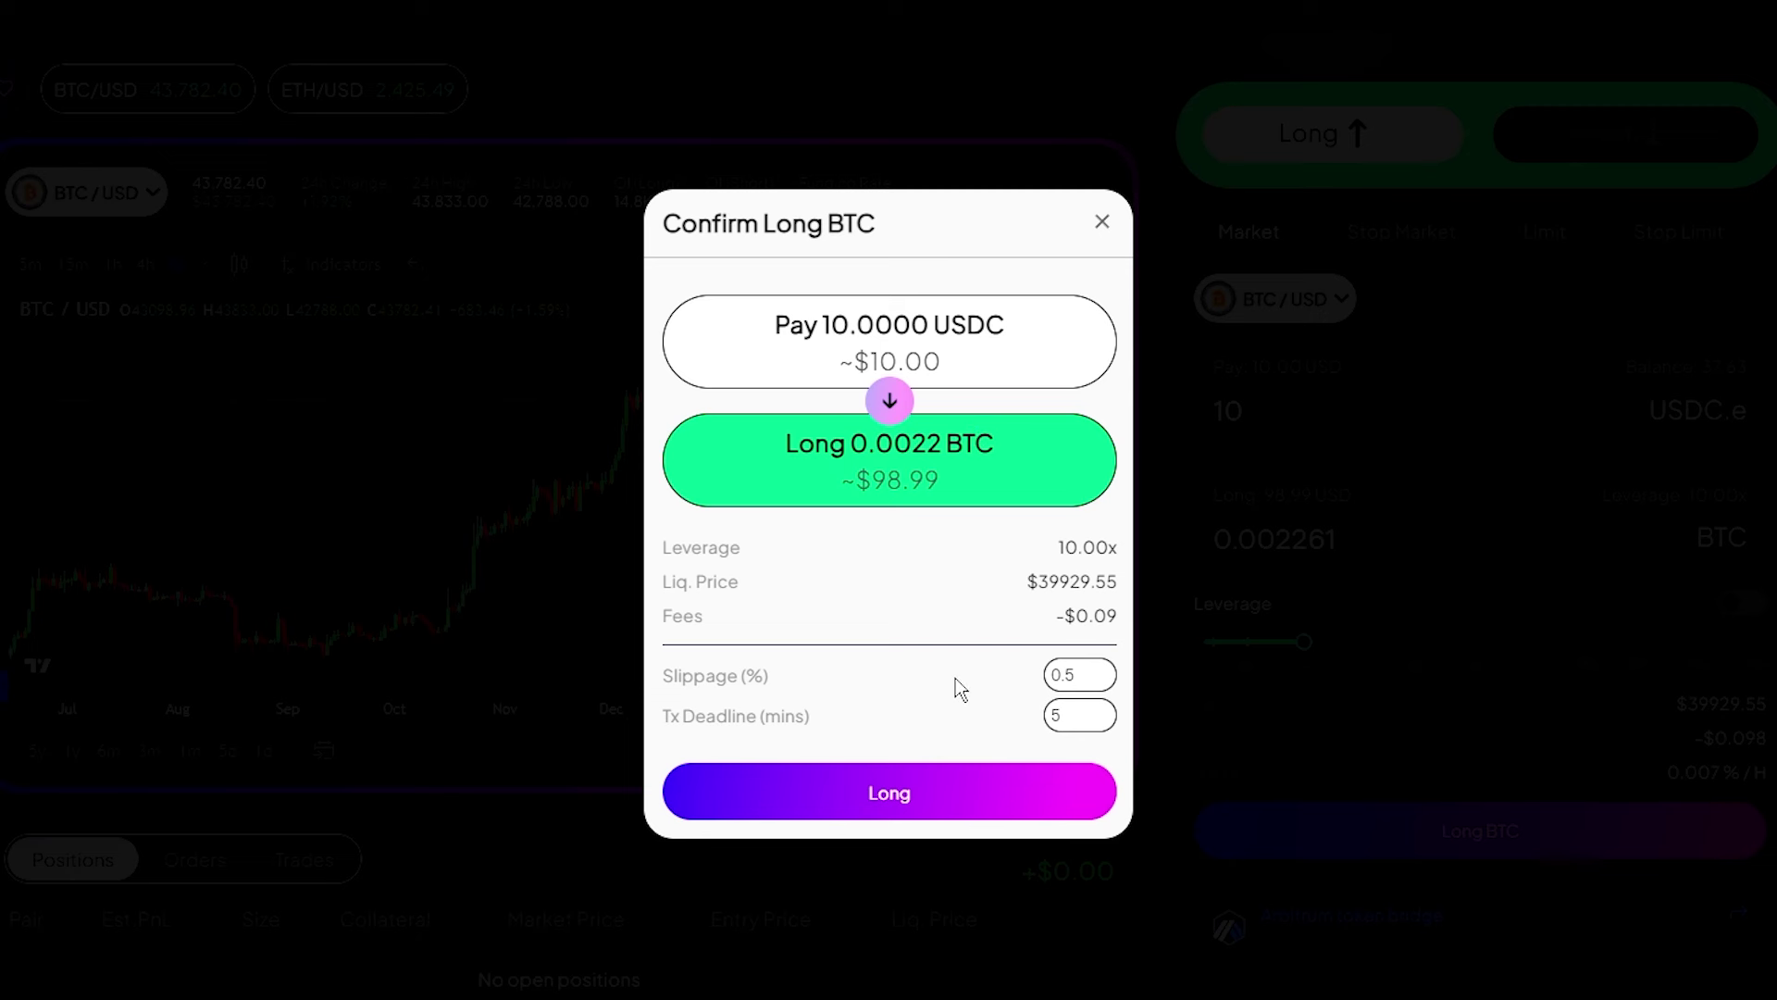
{"action": "left_click", "coordinate": [893, 792]}
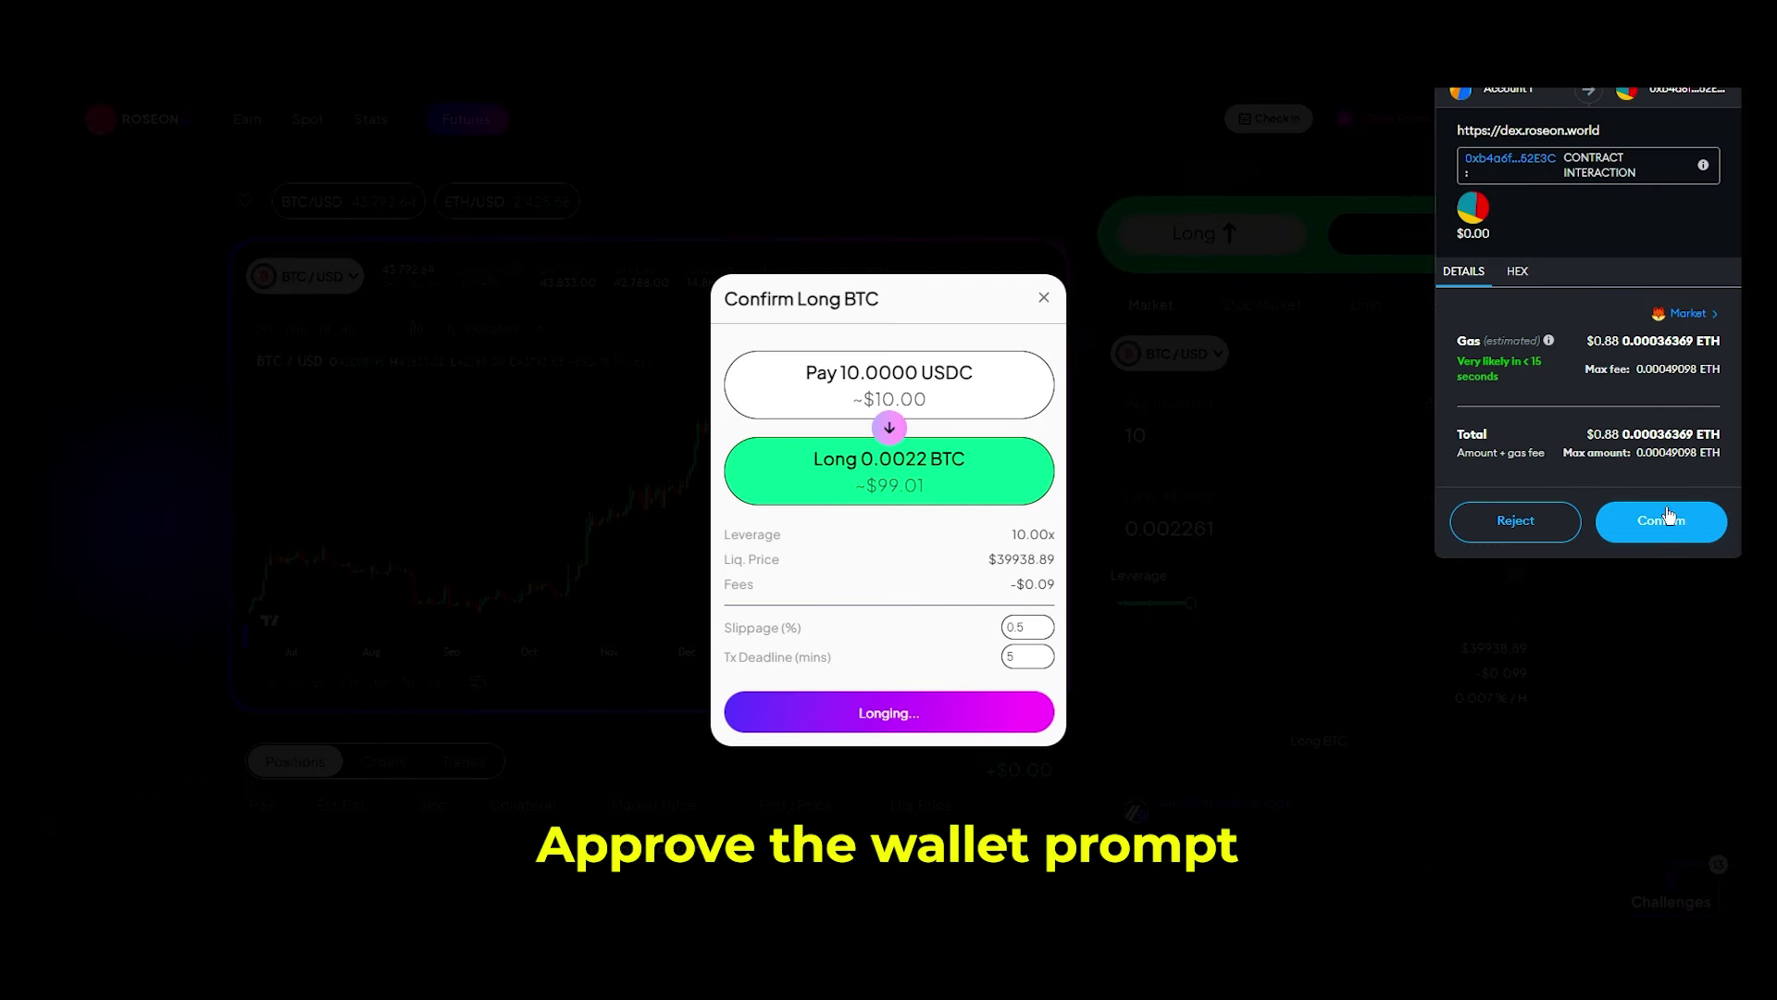
{"action": "left_click", "coordinate": [1663, 521]}
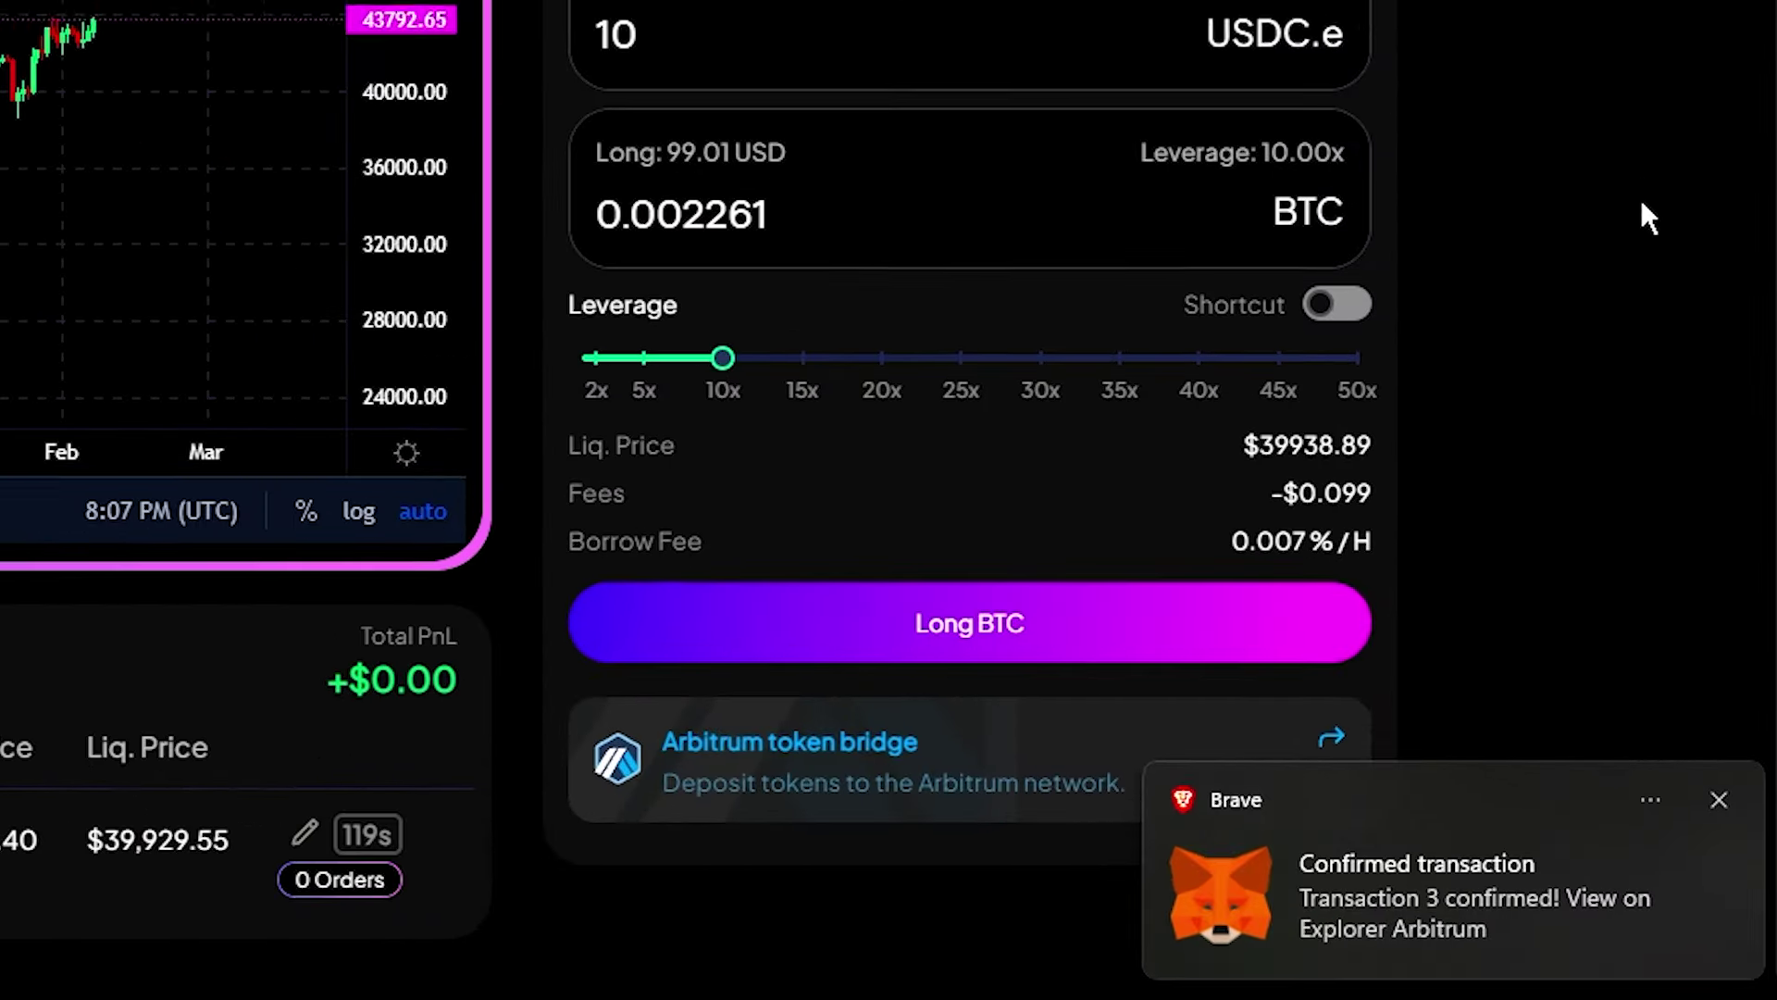
{"action": "left_click", "coordinate": [1719, 800]}
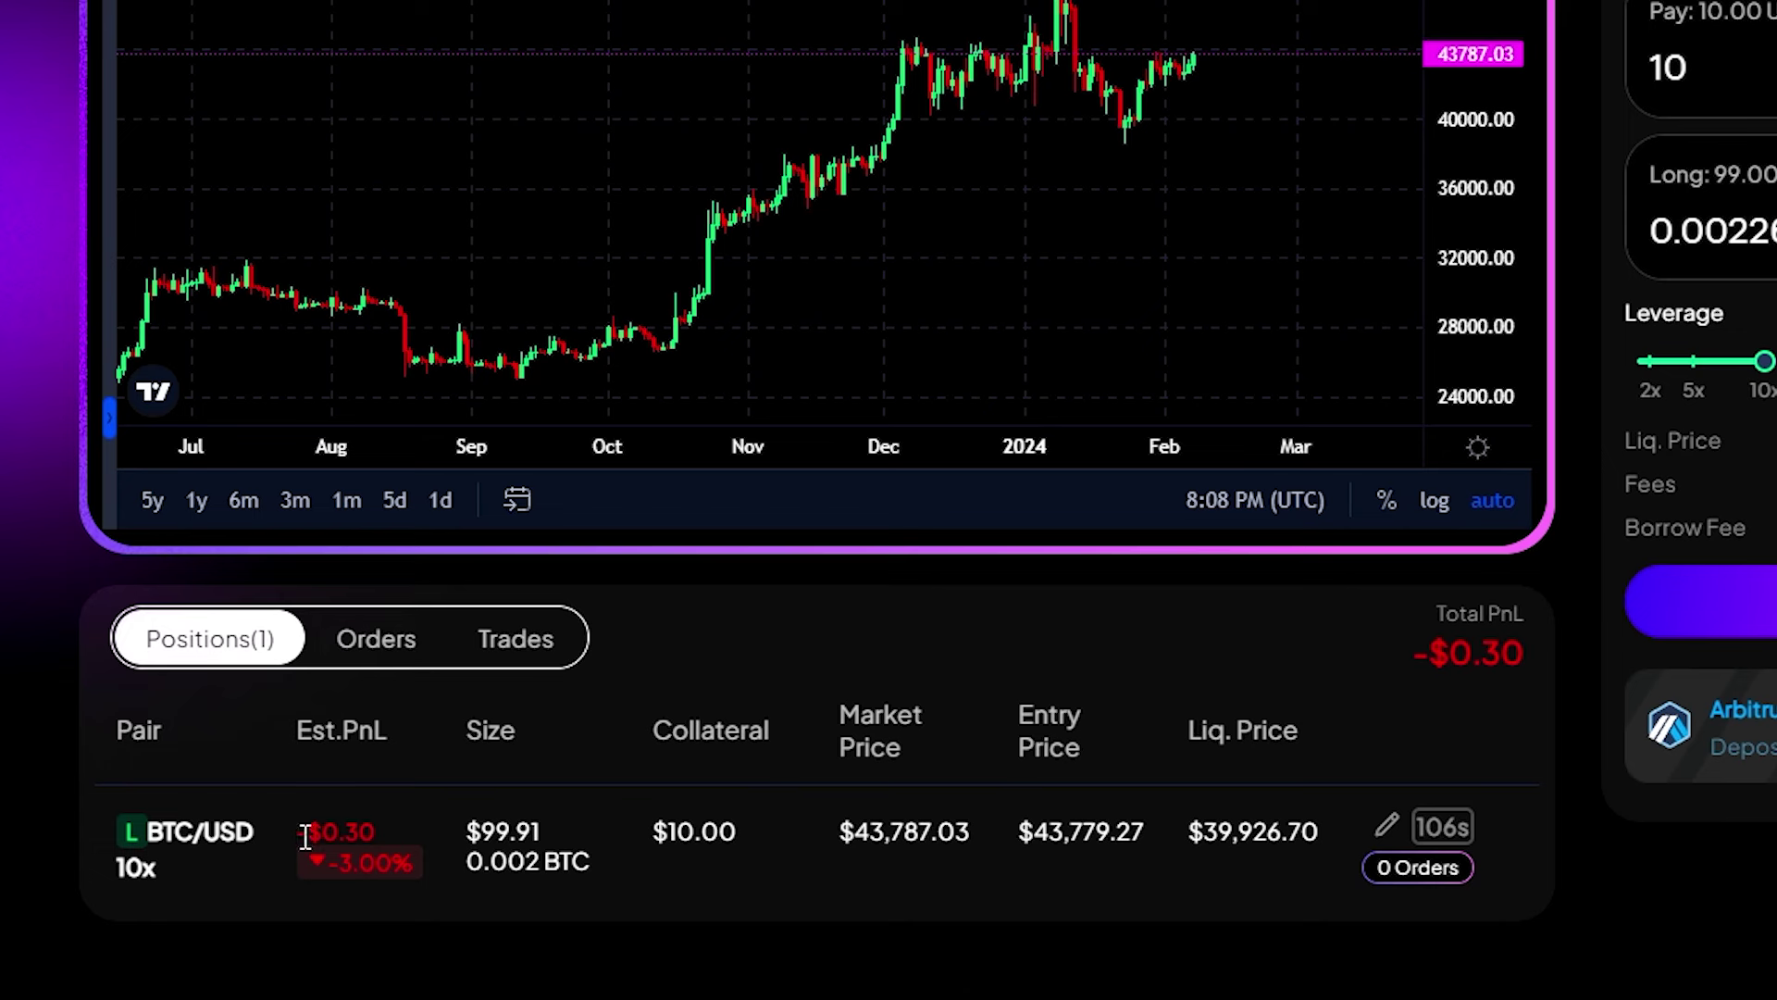
{"action": "double_click", "coordinate": [350, 831]}
{"action": "scroll", "coordinate": [970, 222], "scroll_direction": "up", "scroll_amount": 5}
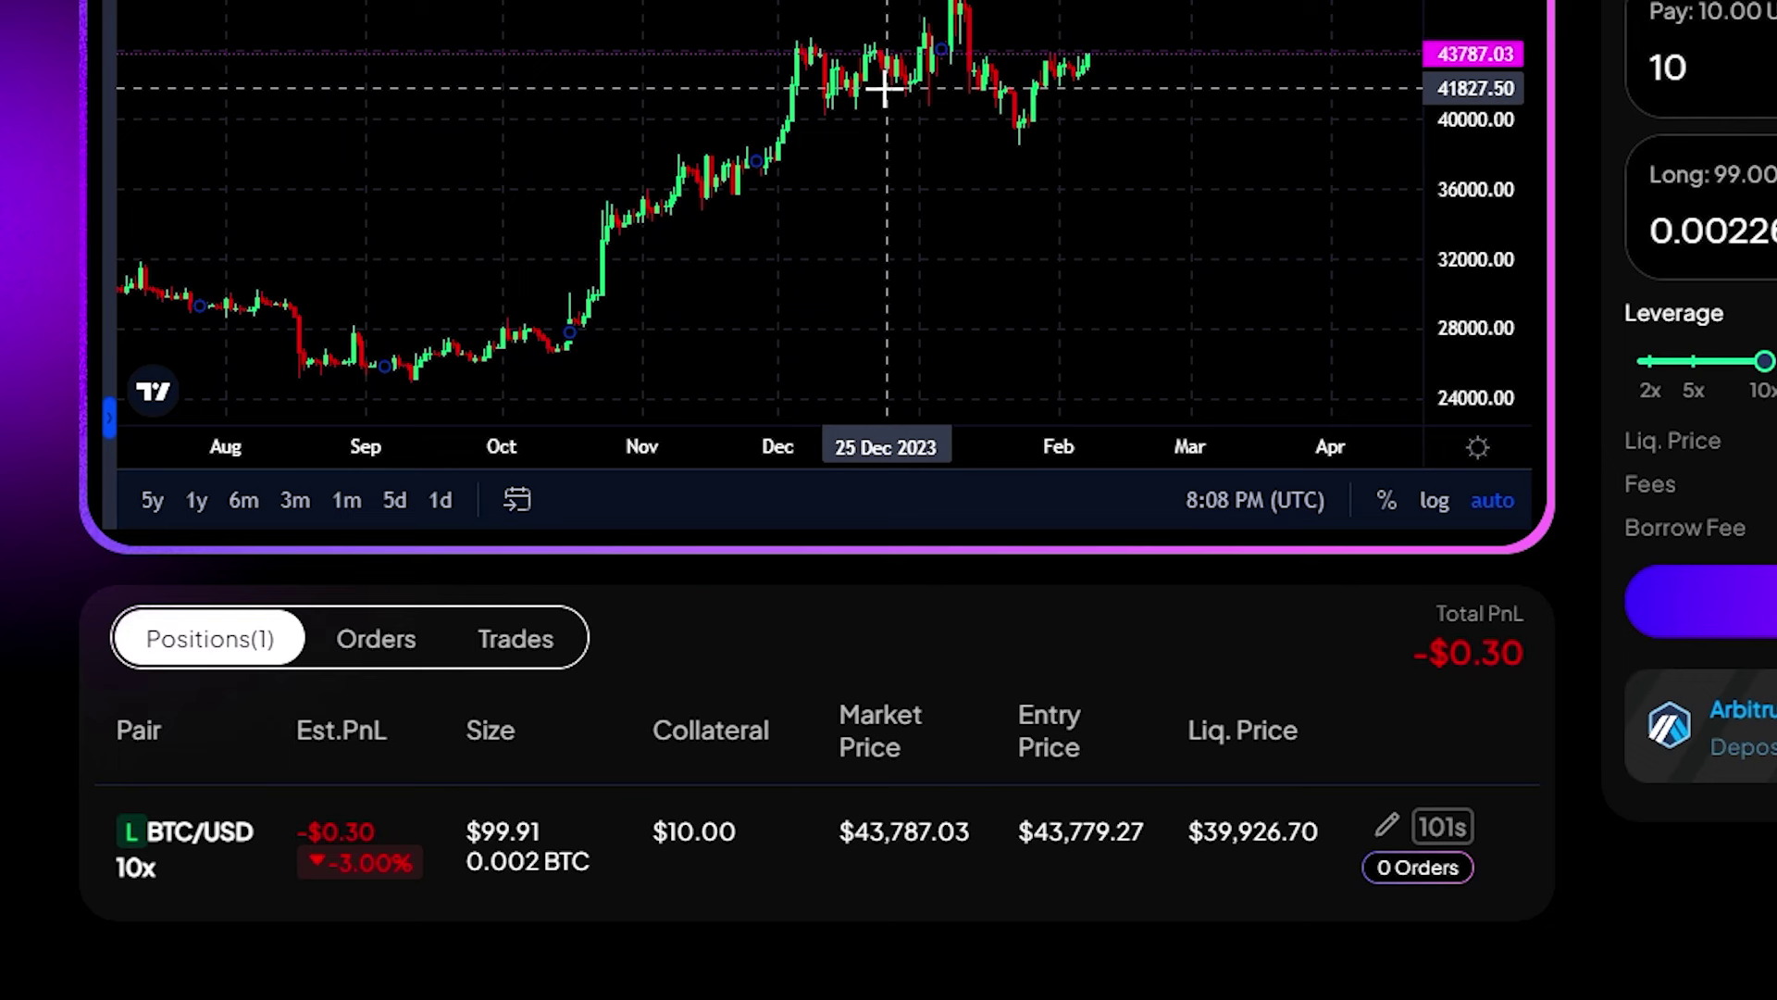
{"action": "left_click_drag", "start_coordinate": [1481, 167], "coordinate": [1469, 296]}
{"action": "scroll", "coordinate": [1249, 303], "scroll_direction": "down", "scroll_amount": 3}
{"action": "left_click_drag", "start_coordinate": [1248, 303], "coordinate": [1167, 252]}
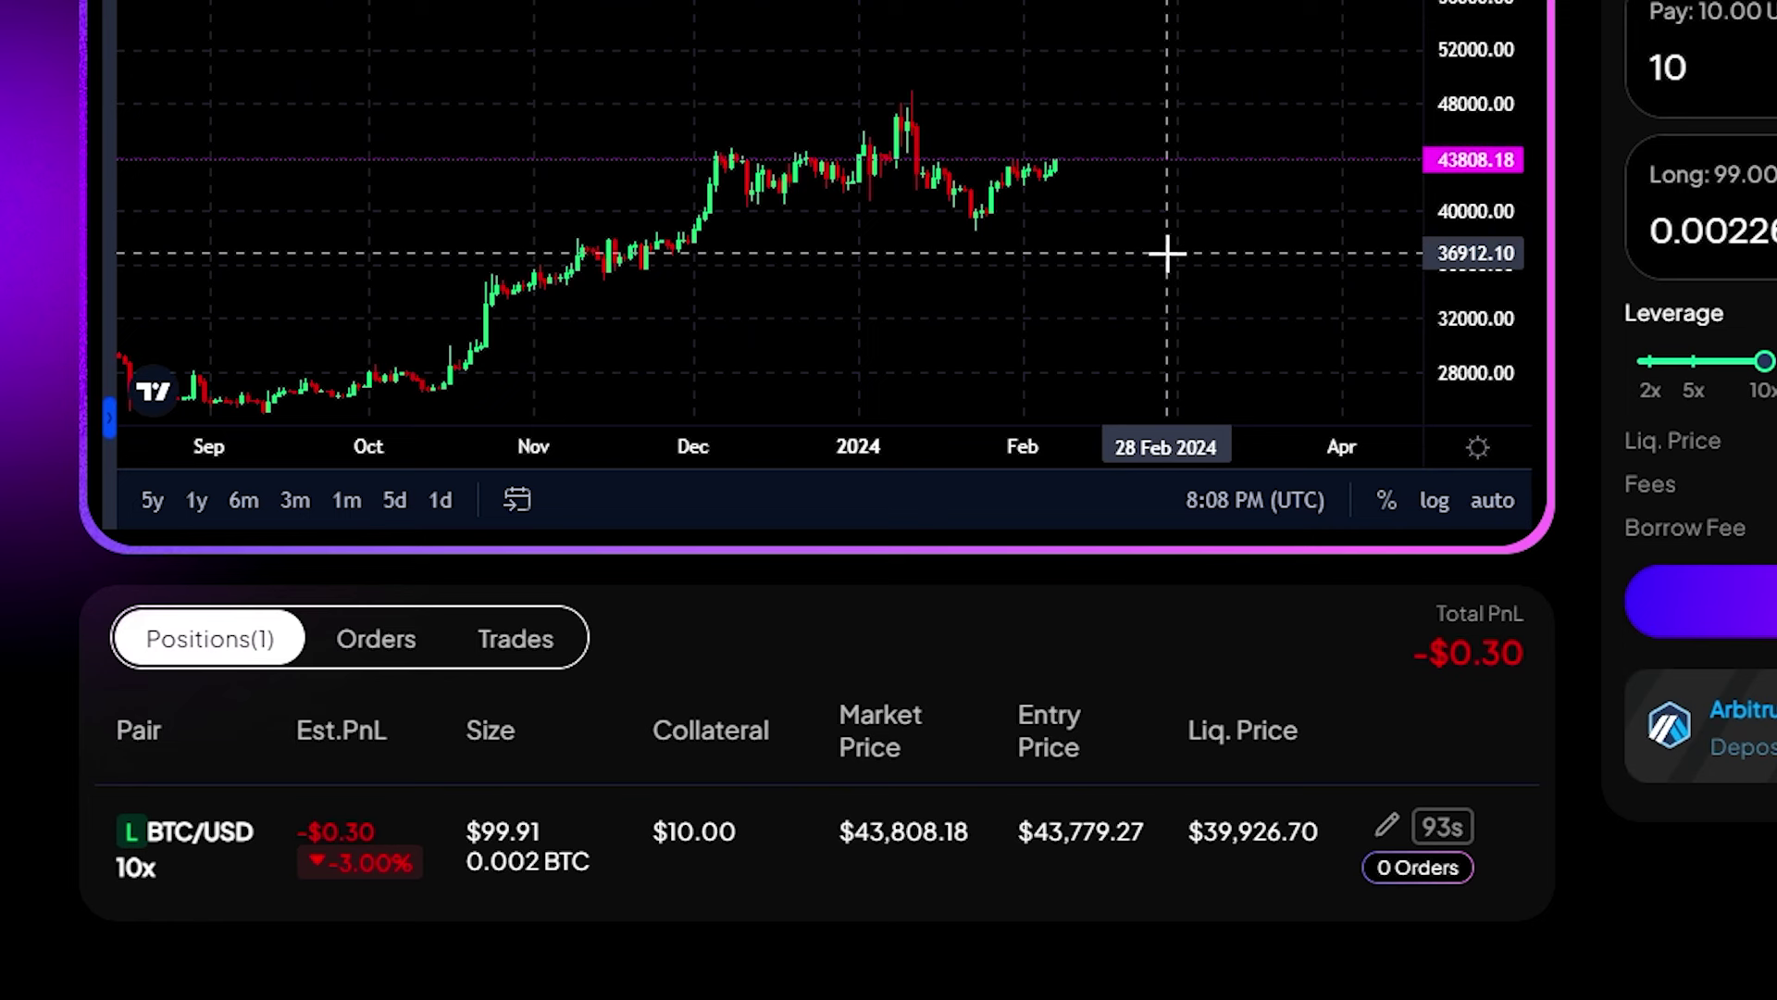
Step: Open the pencil actions menu on the BTC/USD long position row
{"action": "left_click", "coordinate": [1389, 828]}
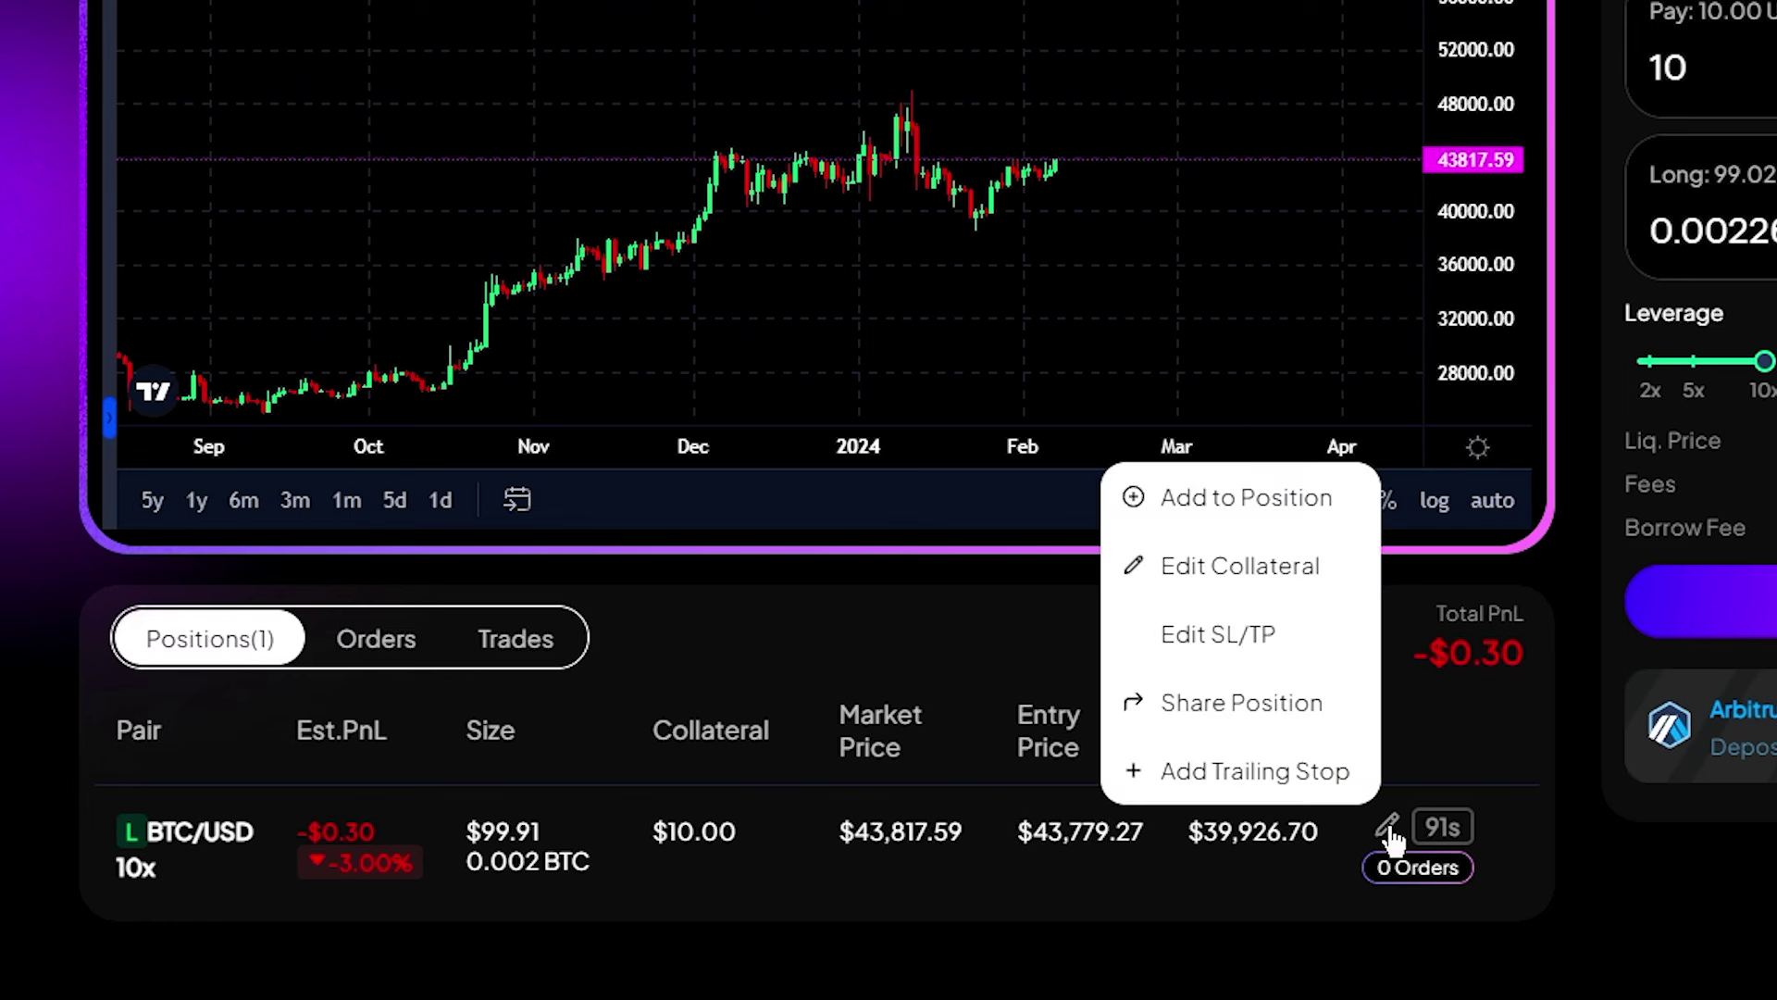
{"action": "left_click", "coordinate": [1398, 824]}
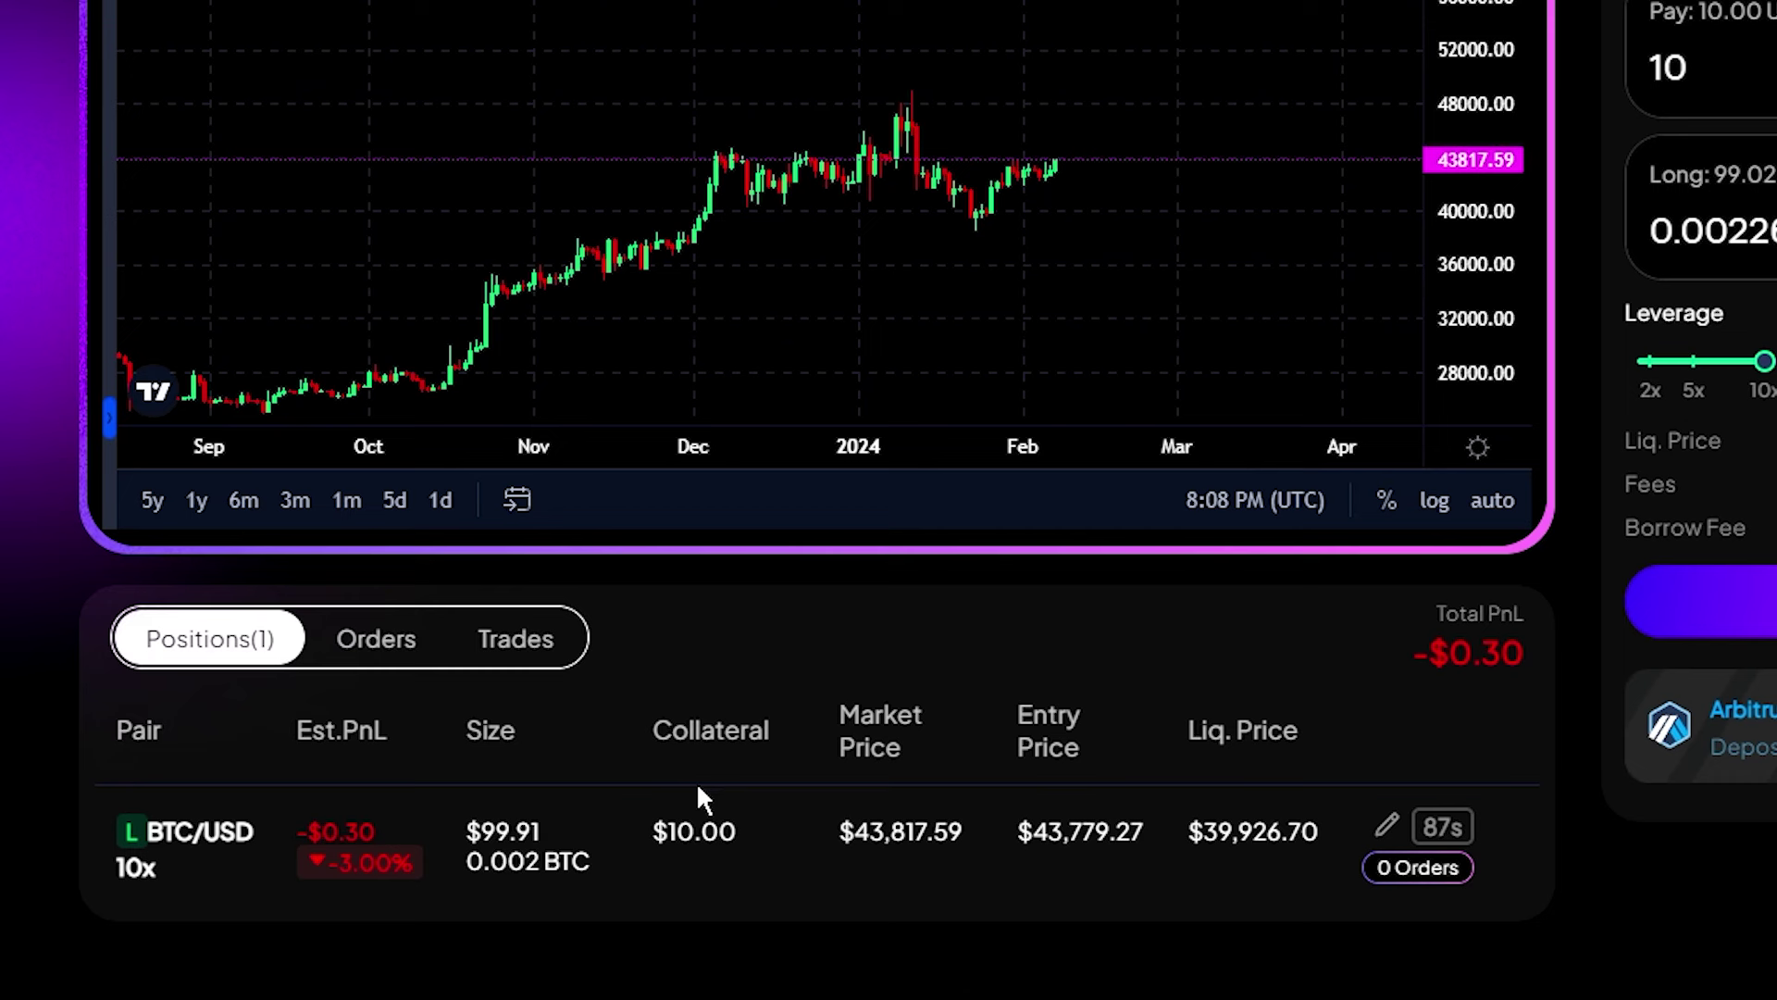
{"action": "left_click", "coordinate": [1388, 830]}
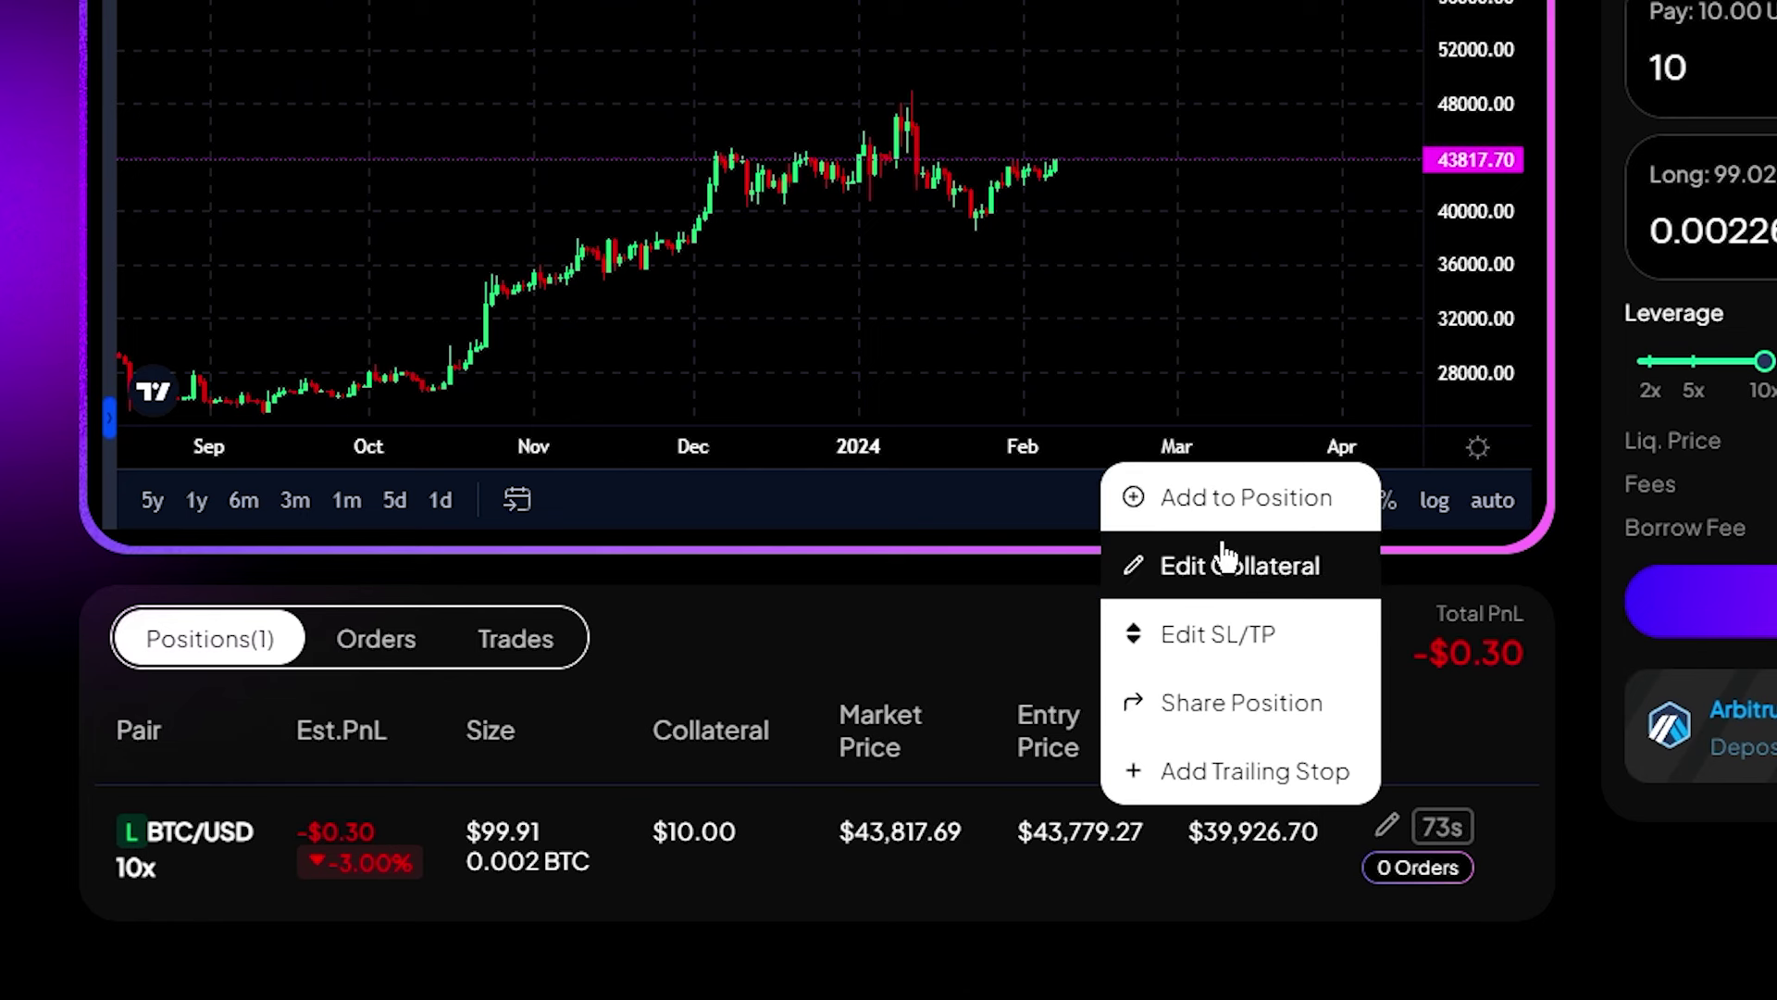
Step: In Edit SL/TP, set a 100% stop loss at 40000 USD, an estimated loss of $7.78
{"action": "left_click", "coordinate": [1227, 648]}
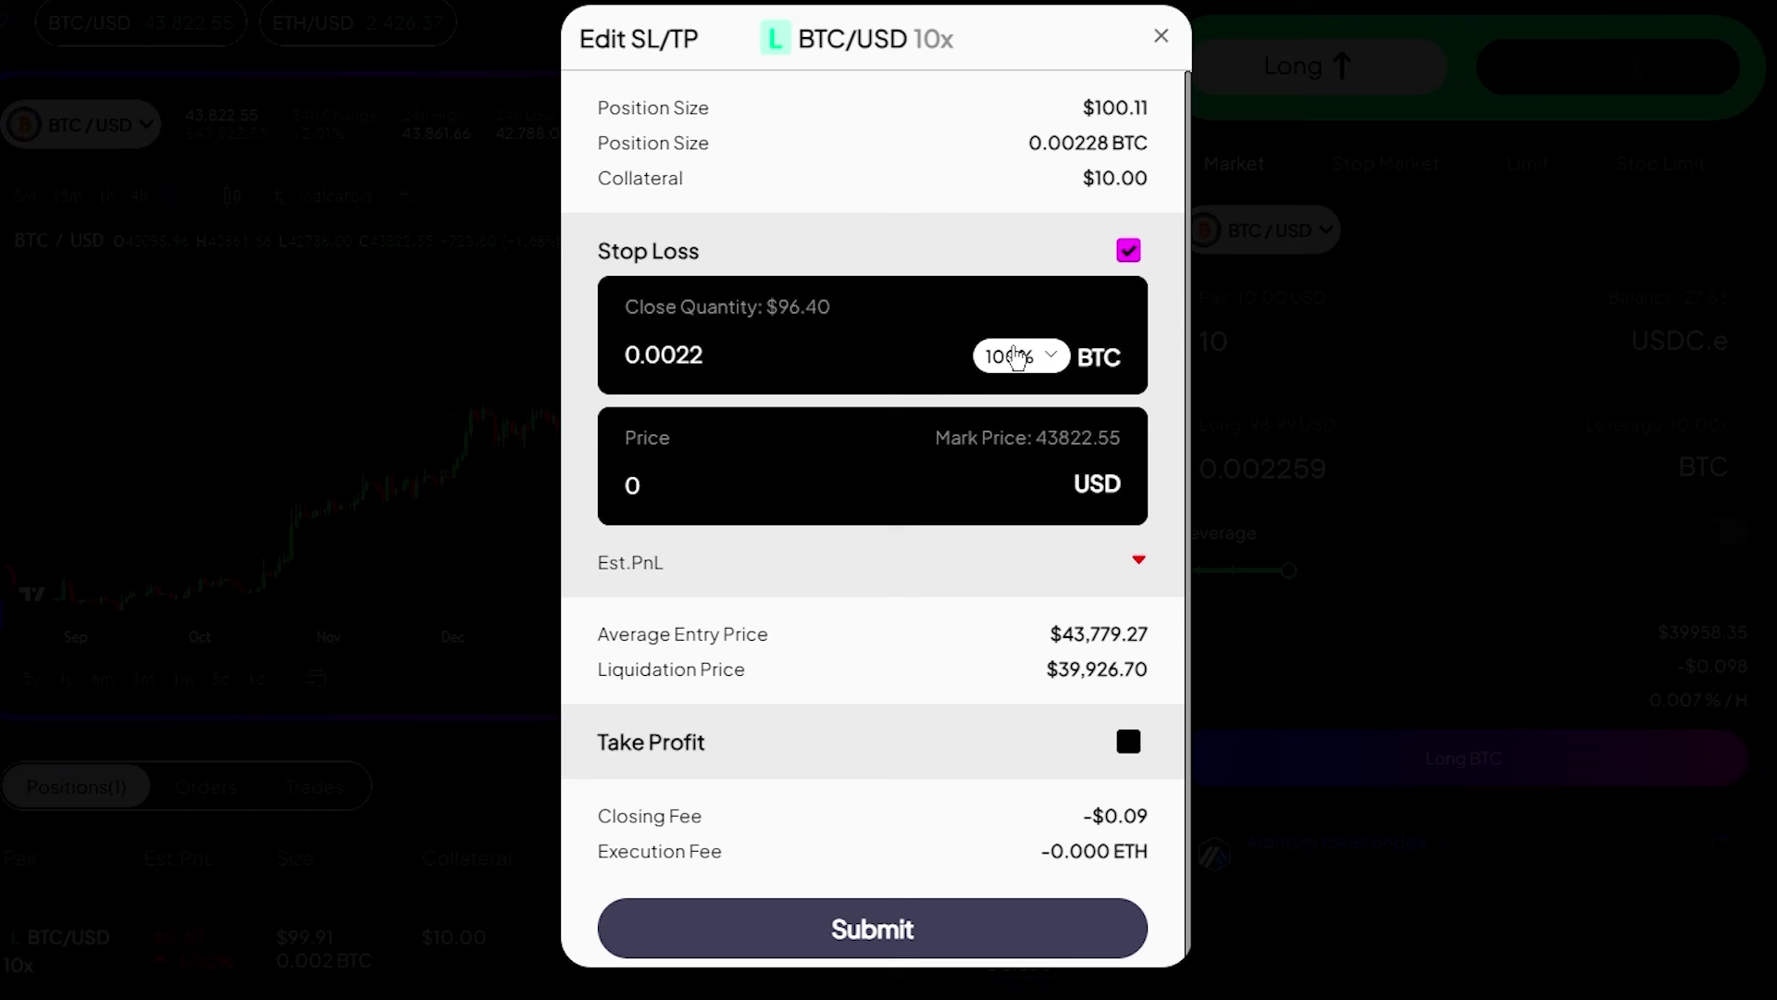
{"action": "left_click", "coordinate": [1038, 370]}
{"action": "left_click_drag", "start_coordinate": [821, 464], "coordinate": [586, 497]}
{"action": "type", "text": "41000"}
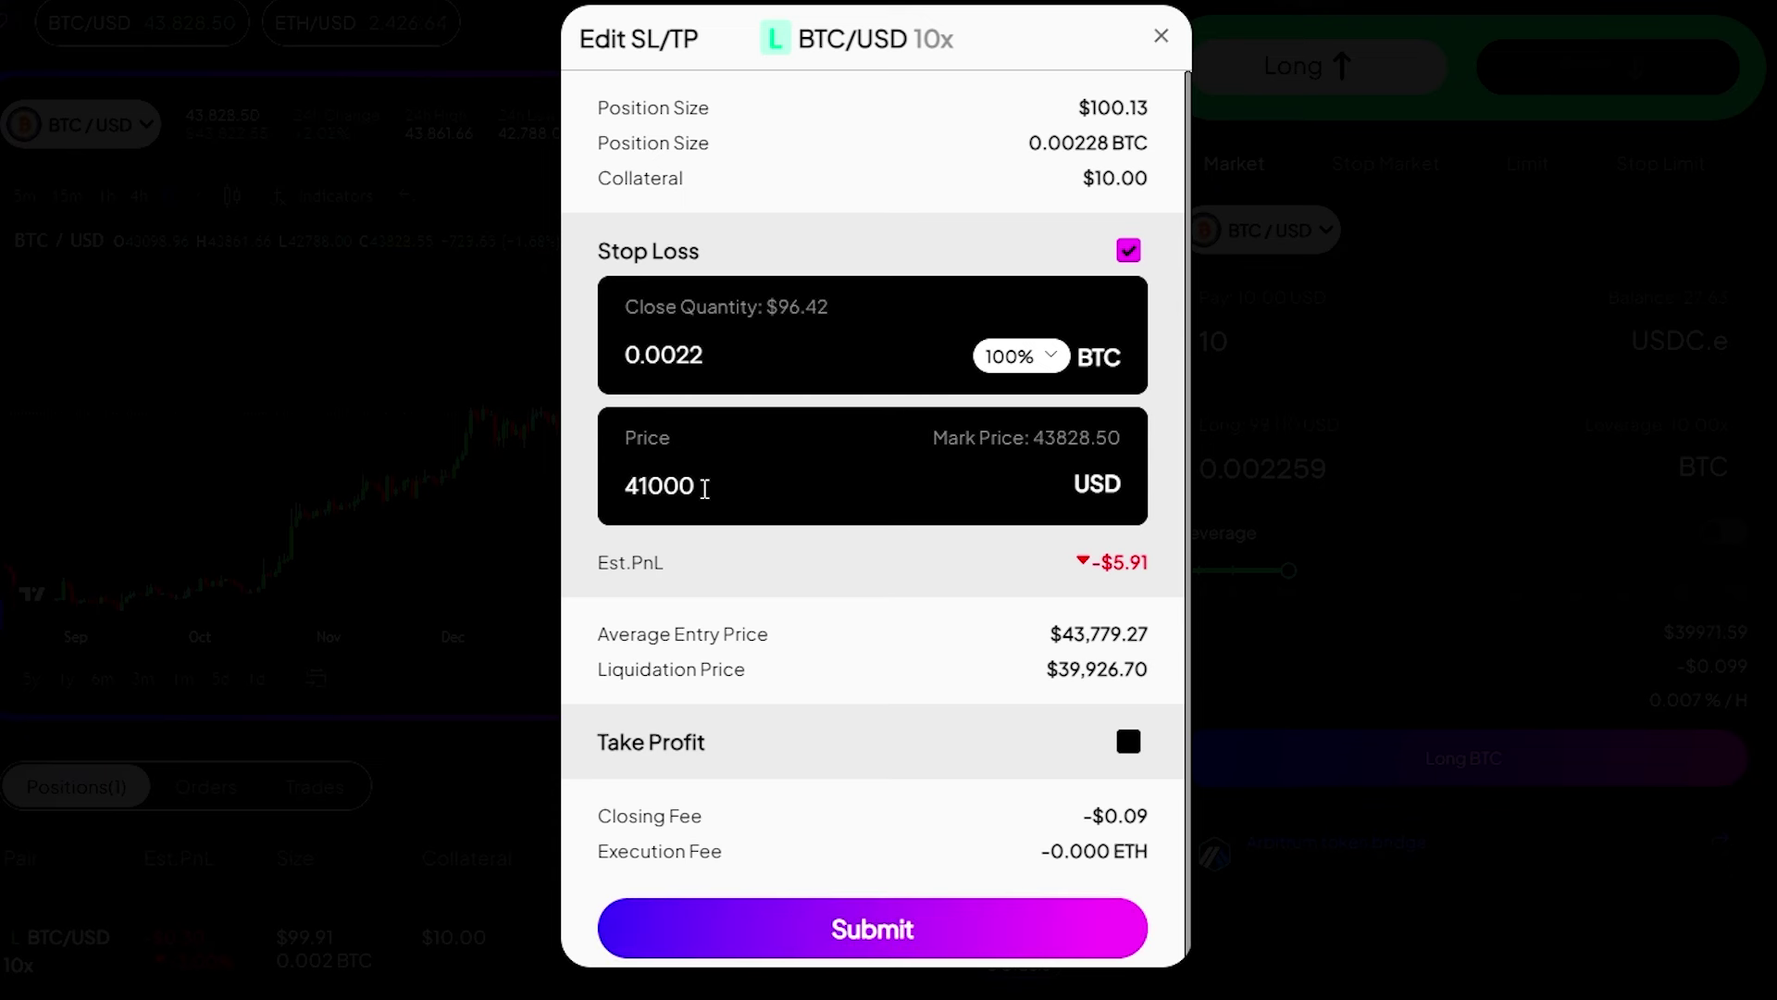
{"action": "left_click_drag", "start_coordinate": [704, 488], "coordinate": [614, 488]}
{"action": "type", "text": "40000"}
{"action": "left_click", "coordinate": [707, 393]}
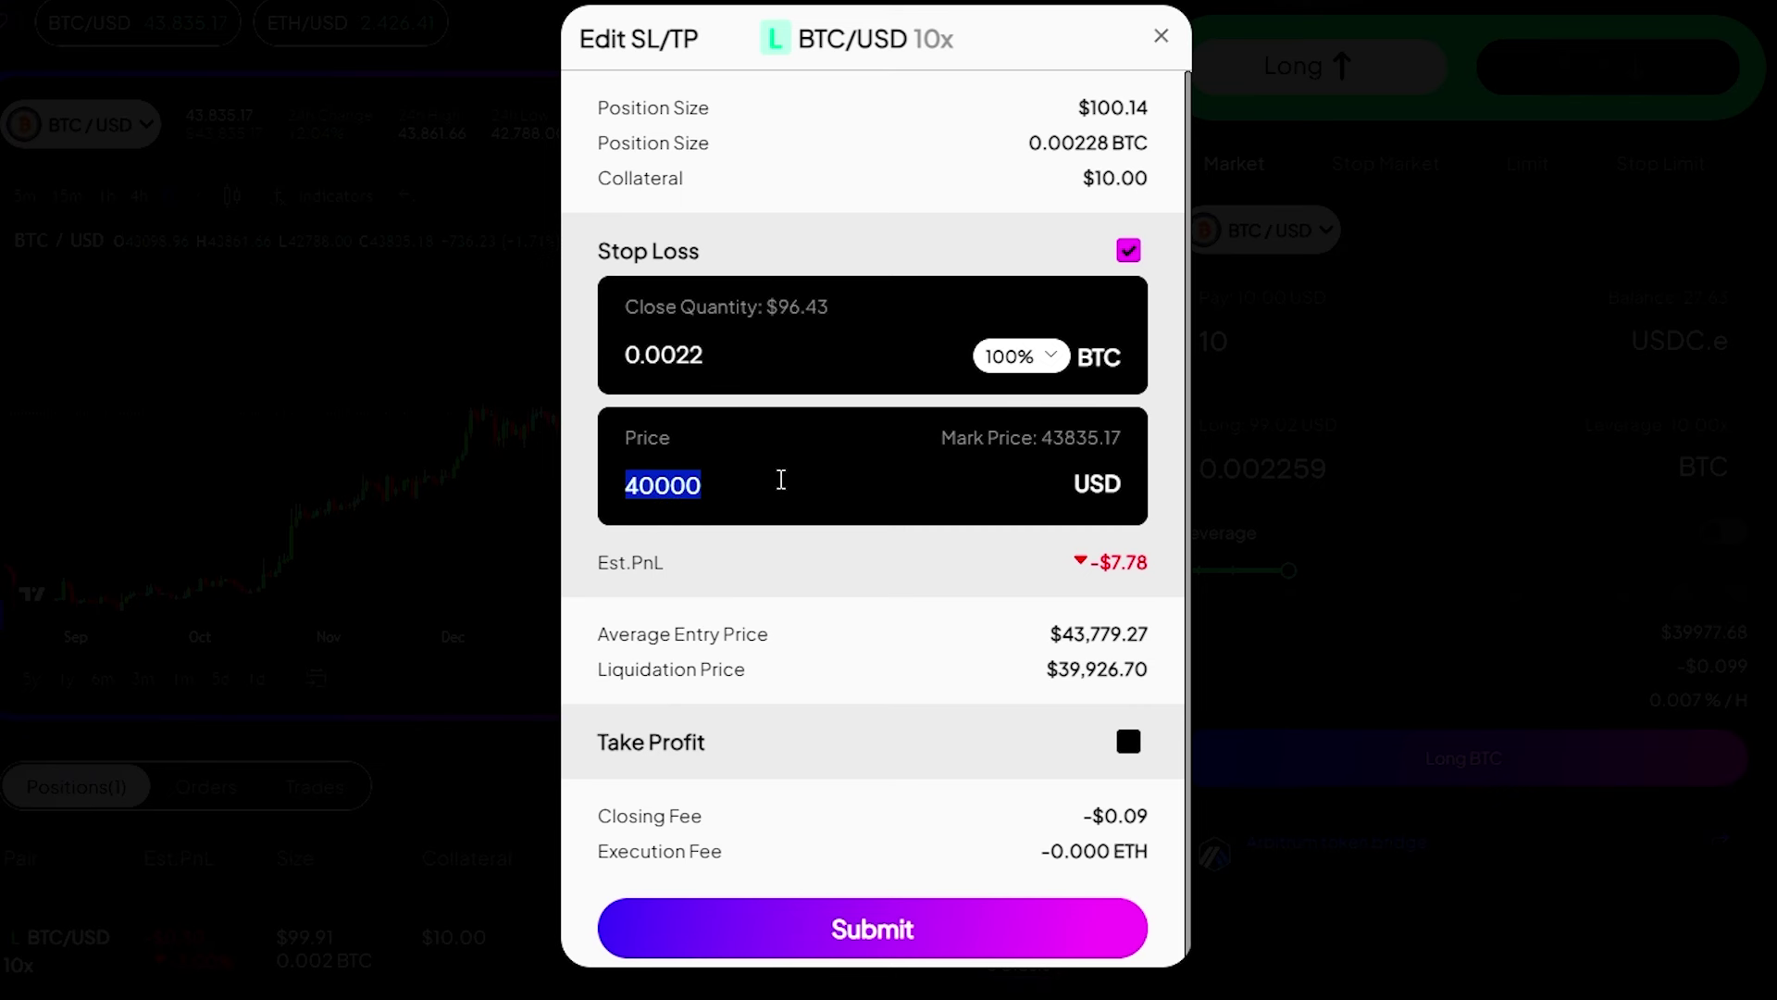
{"action": "left_click", "coordinate": [781, 480]}
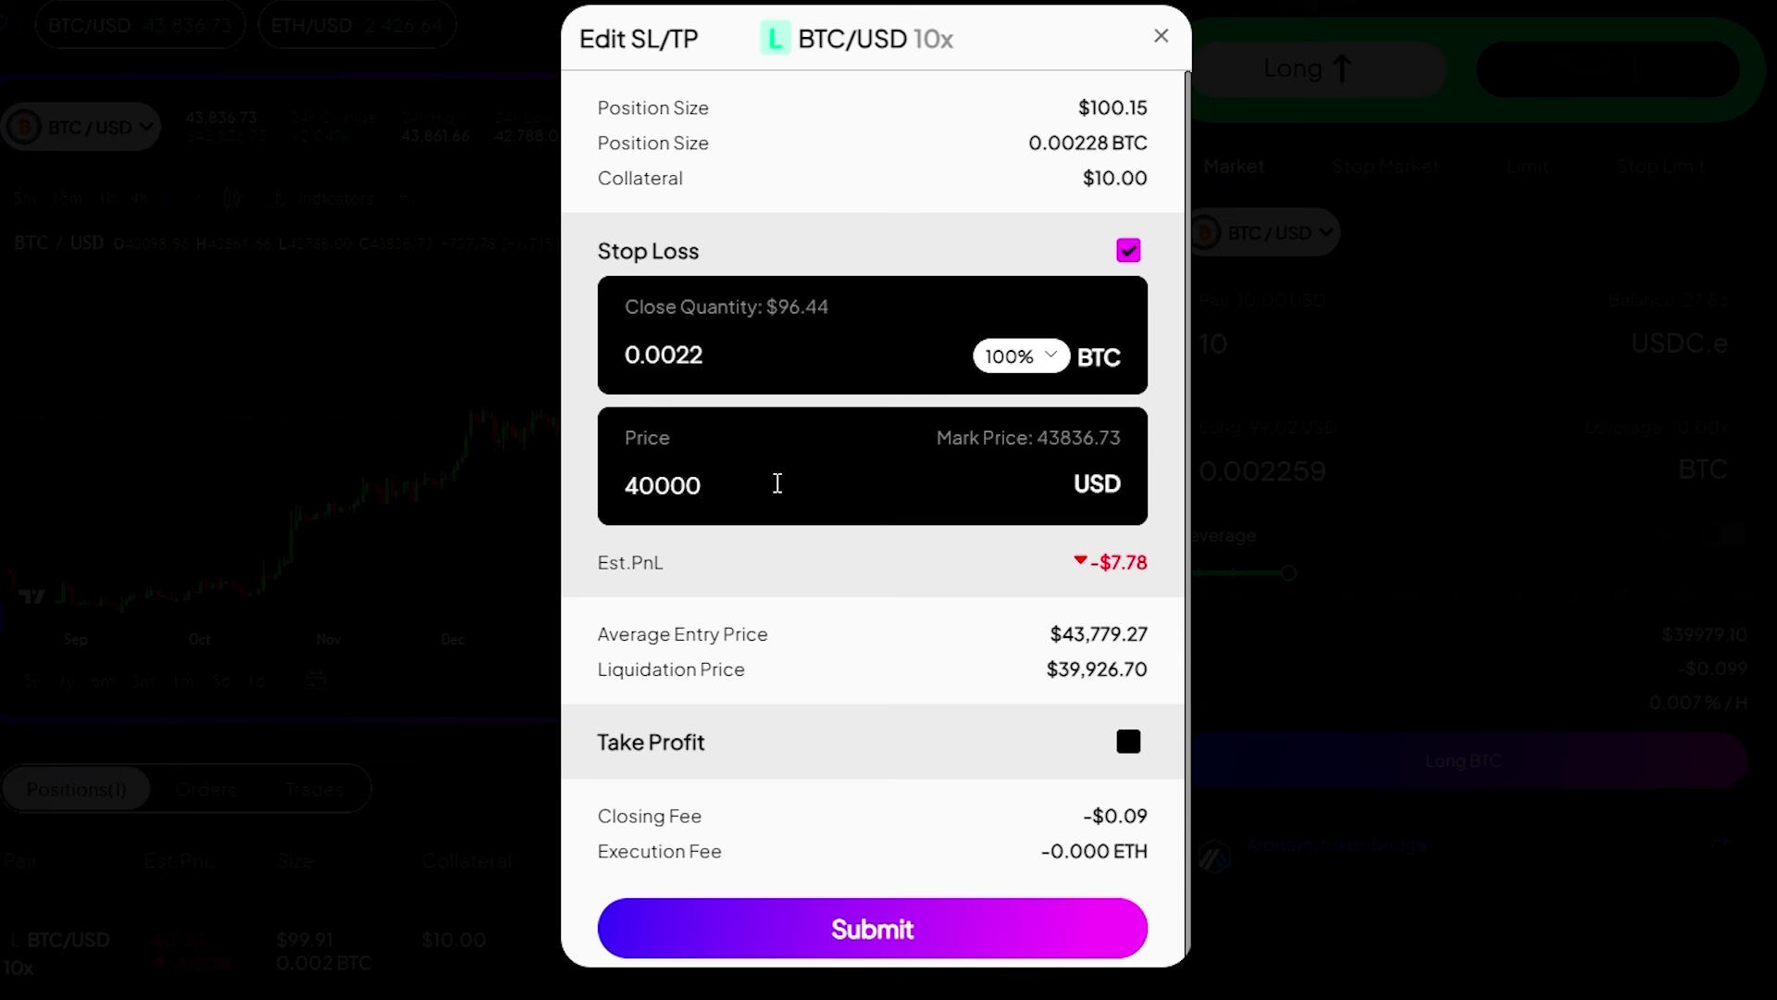
{"action": "left_click_drag", "start_coordinate": [1101, 562], "coordinate": [1157, 567]}
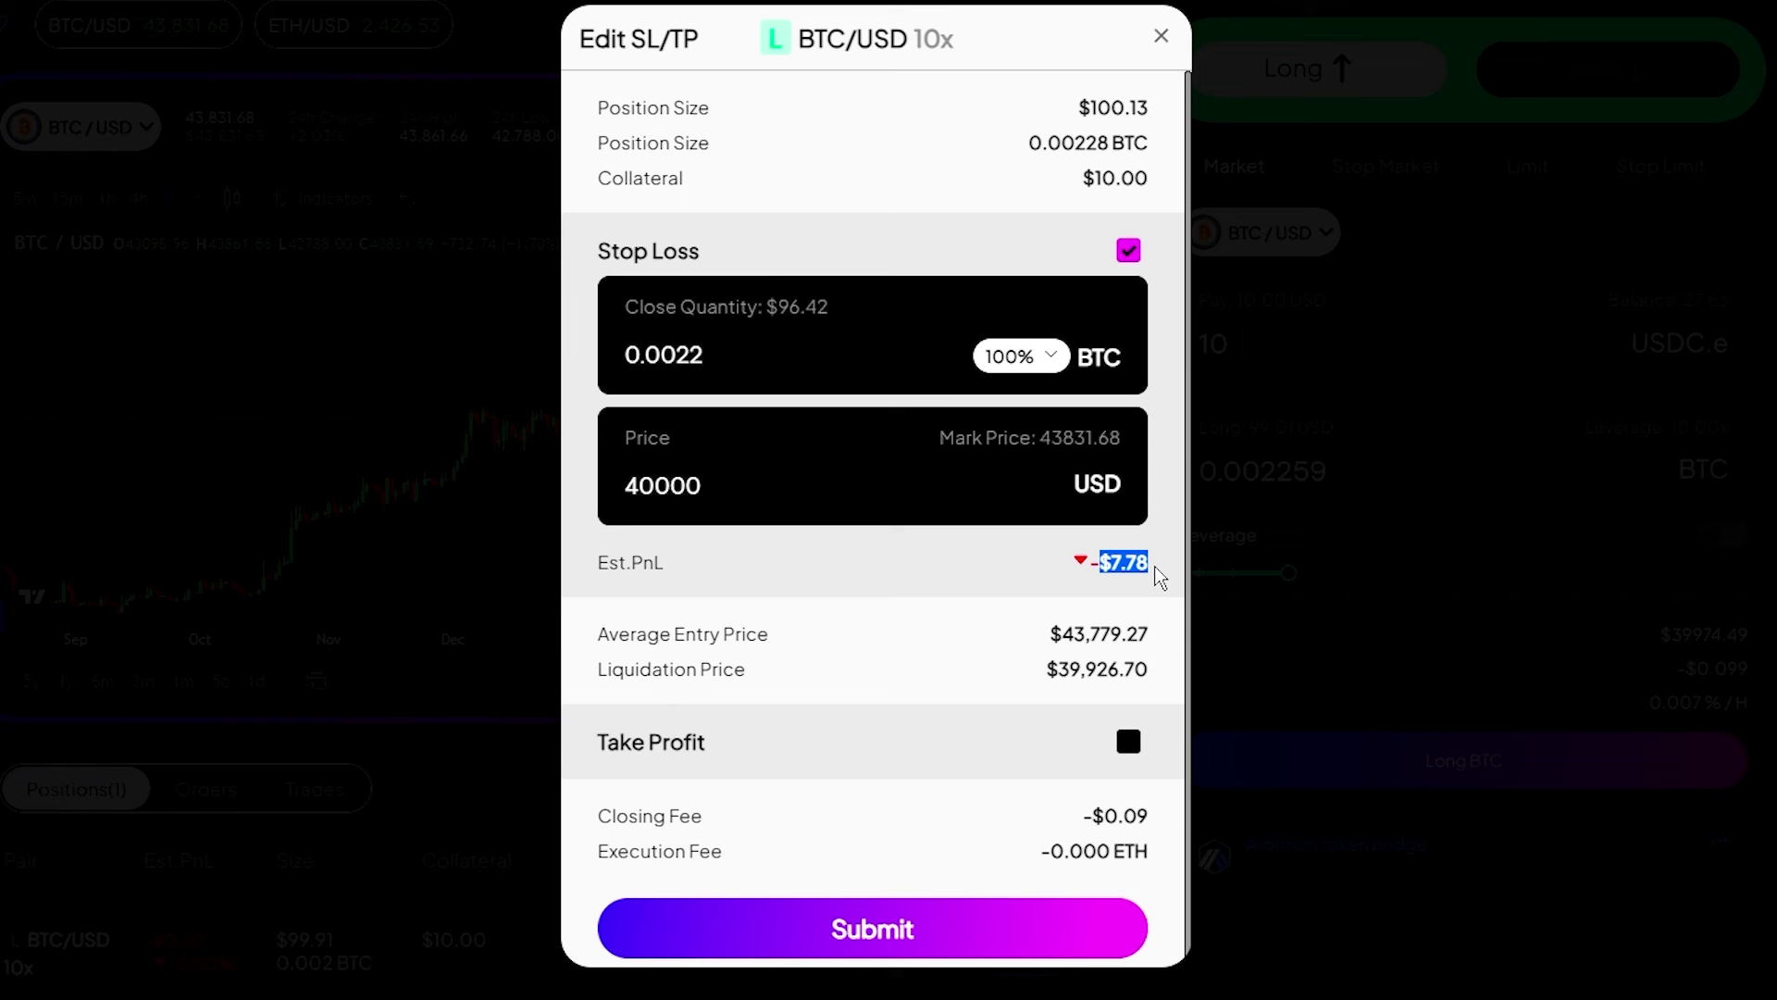
{"action": "left_click", "coordinate": [1009, 560]}
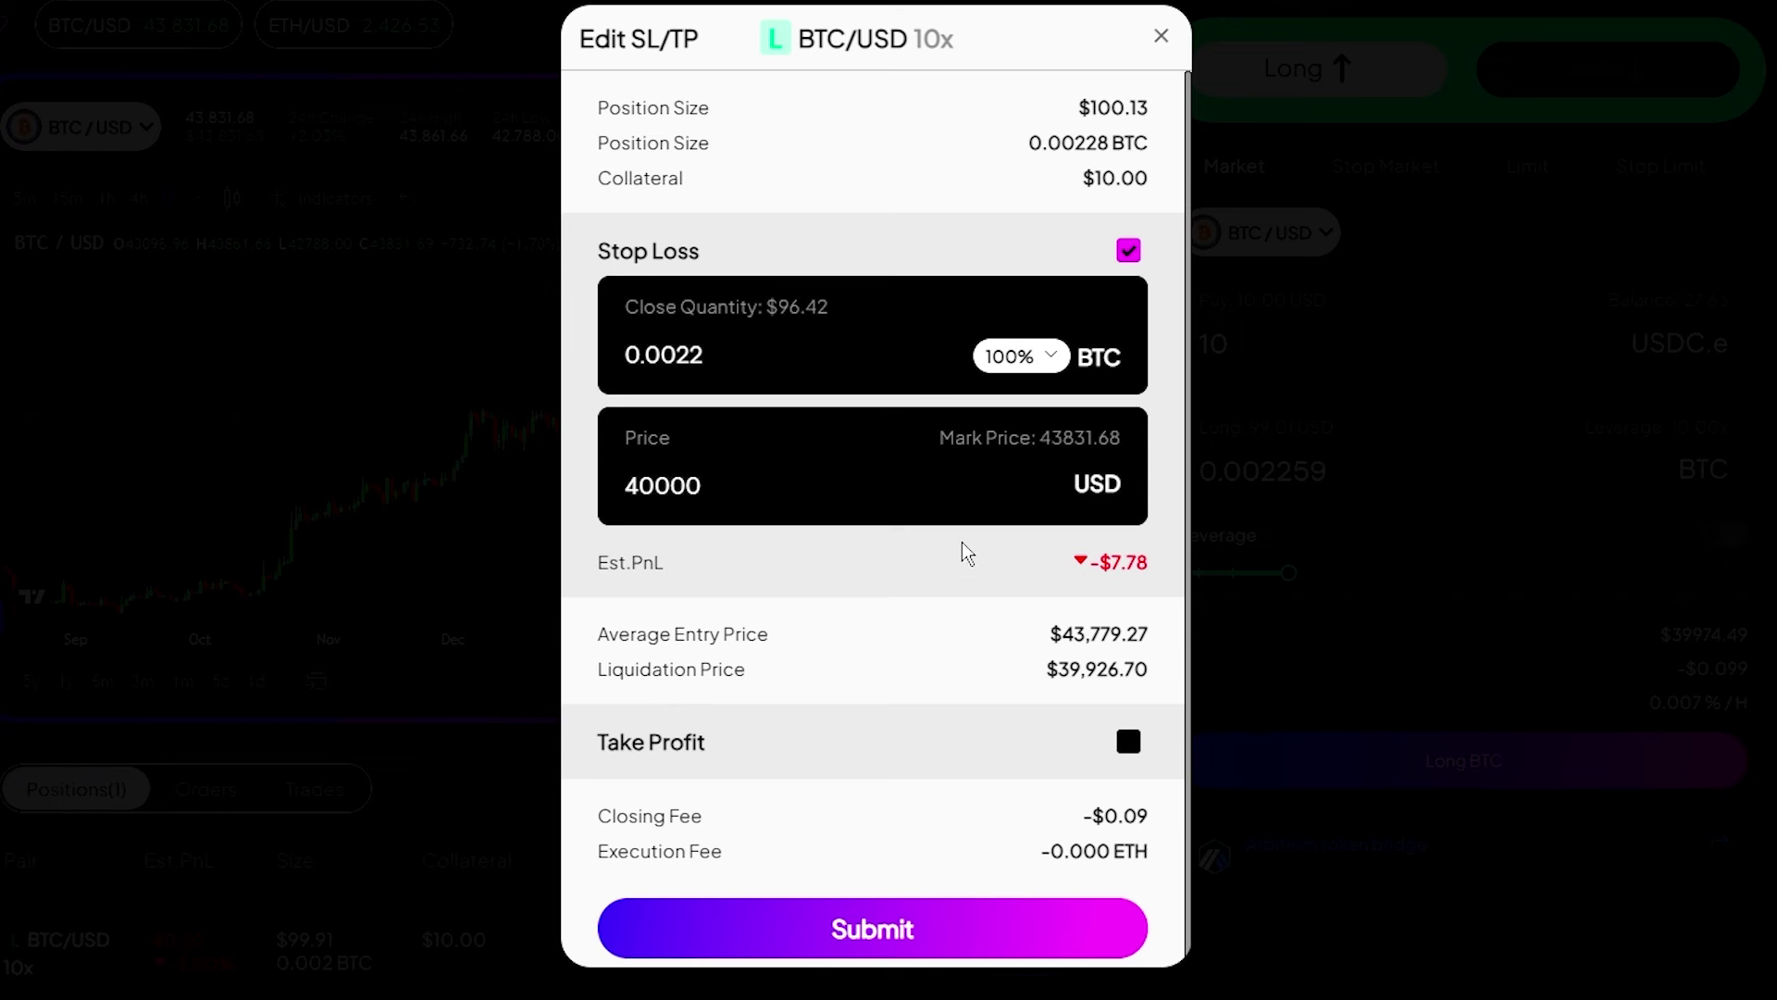
Step: Enable Take Profit with a 100% close quantity
{"action": "left_click", "coordinate": [1128, 741]}
{"action": "scroll", "coordinate": [908, 496], "scroll_direction": "down", "scroll_amount": 3}
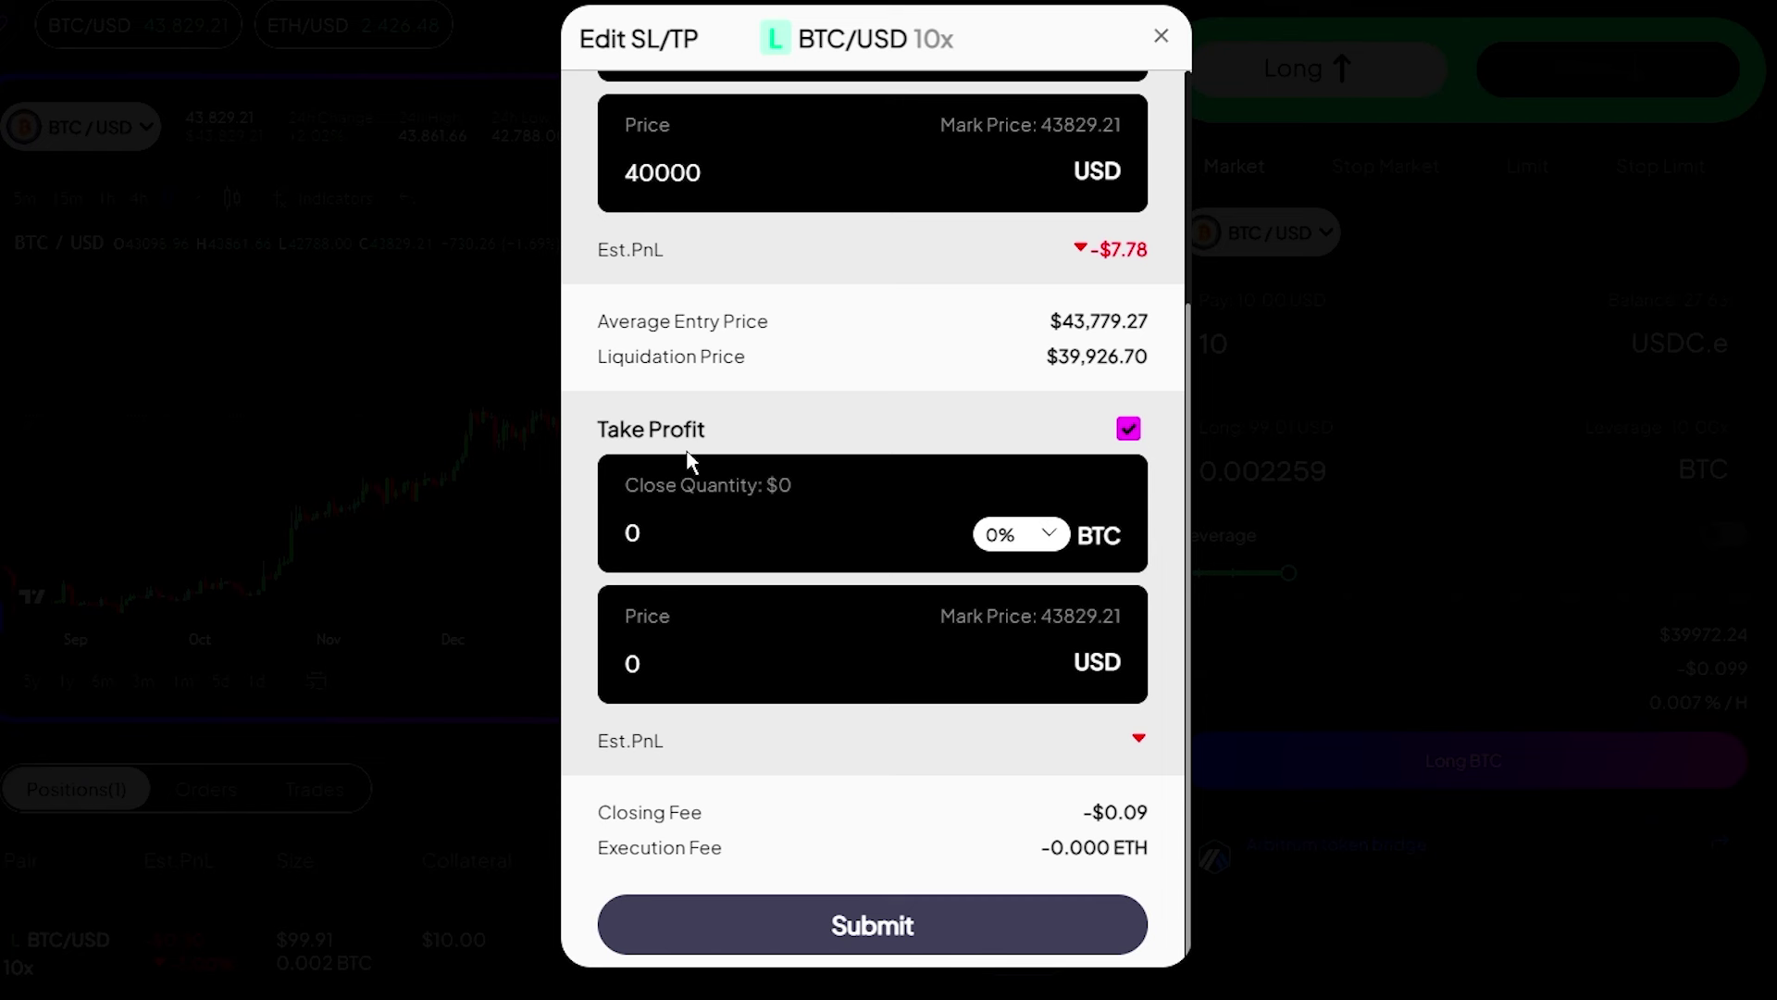
{"action": "left_click", "coordinate": [1019, 537]}
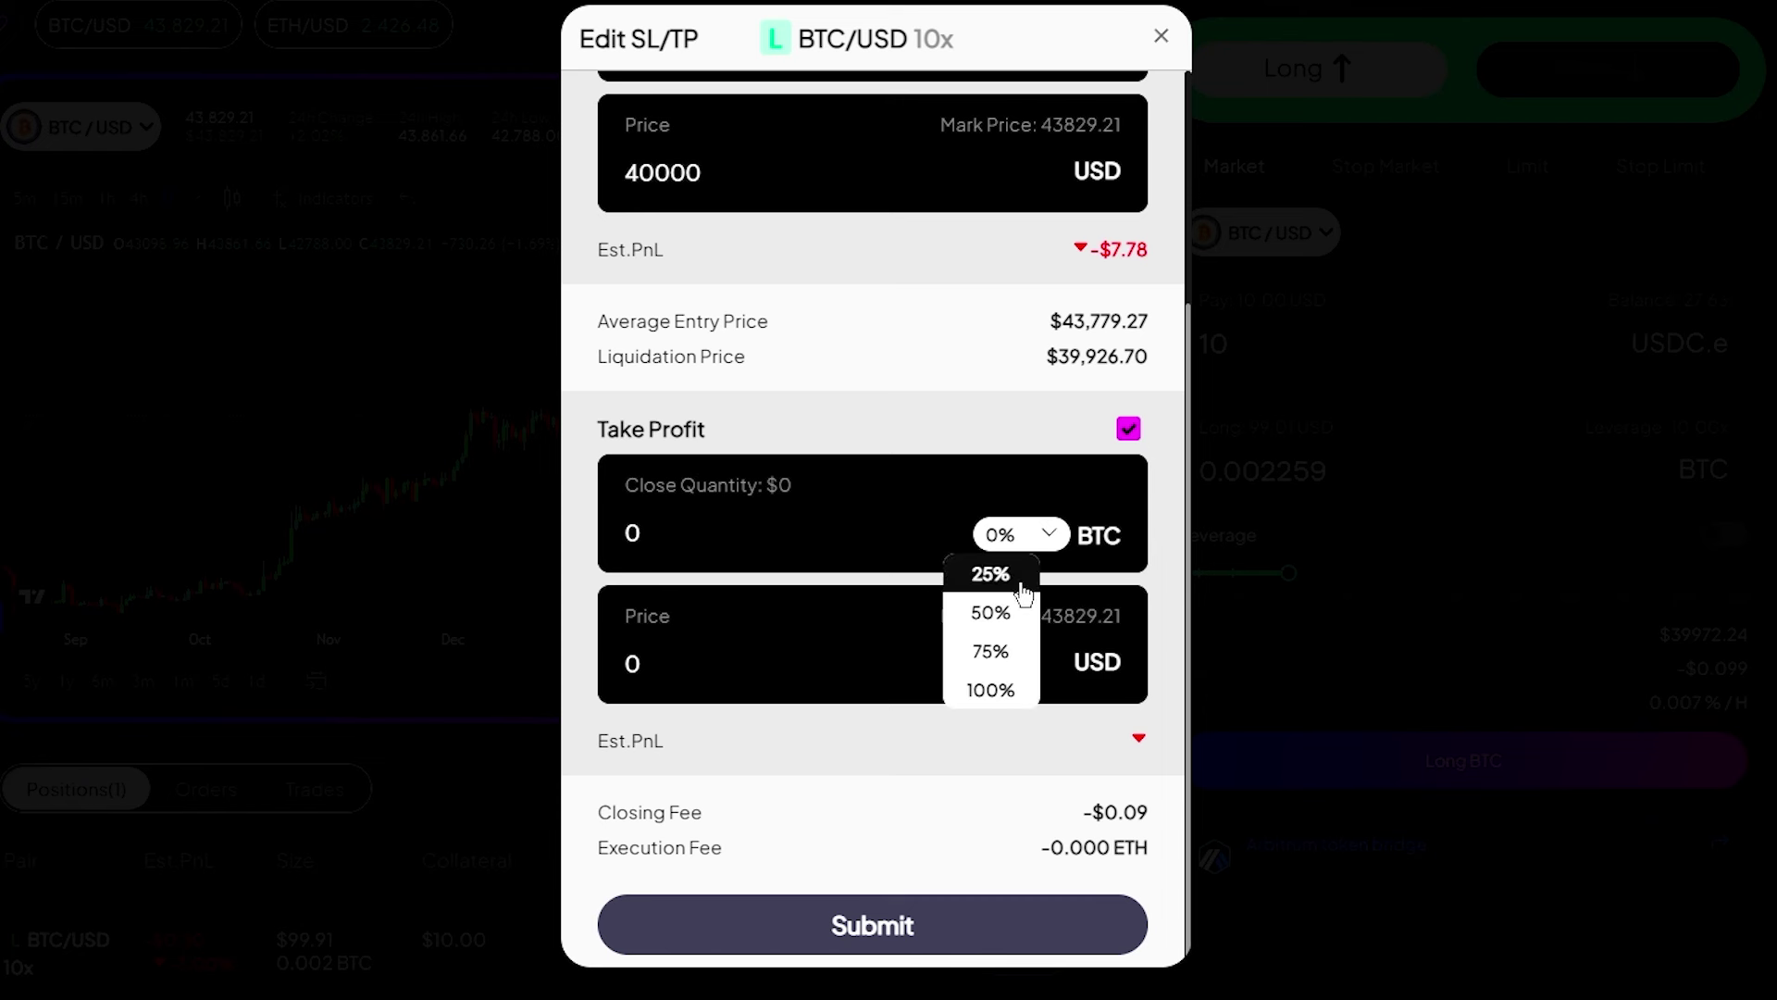
{"action": "left_click", "coordinate": [992, 686]}
{"action": "left_click", "coordinate": [1019, 535]}
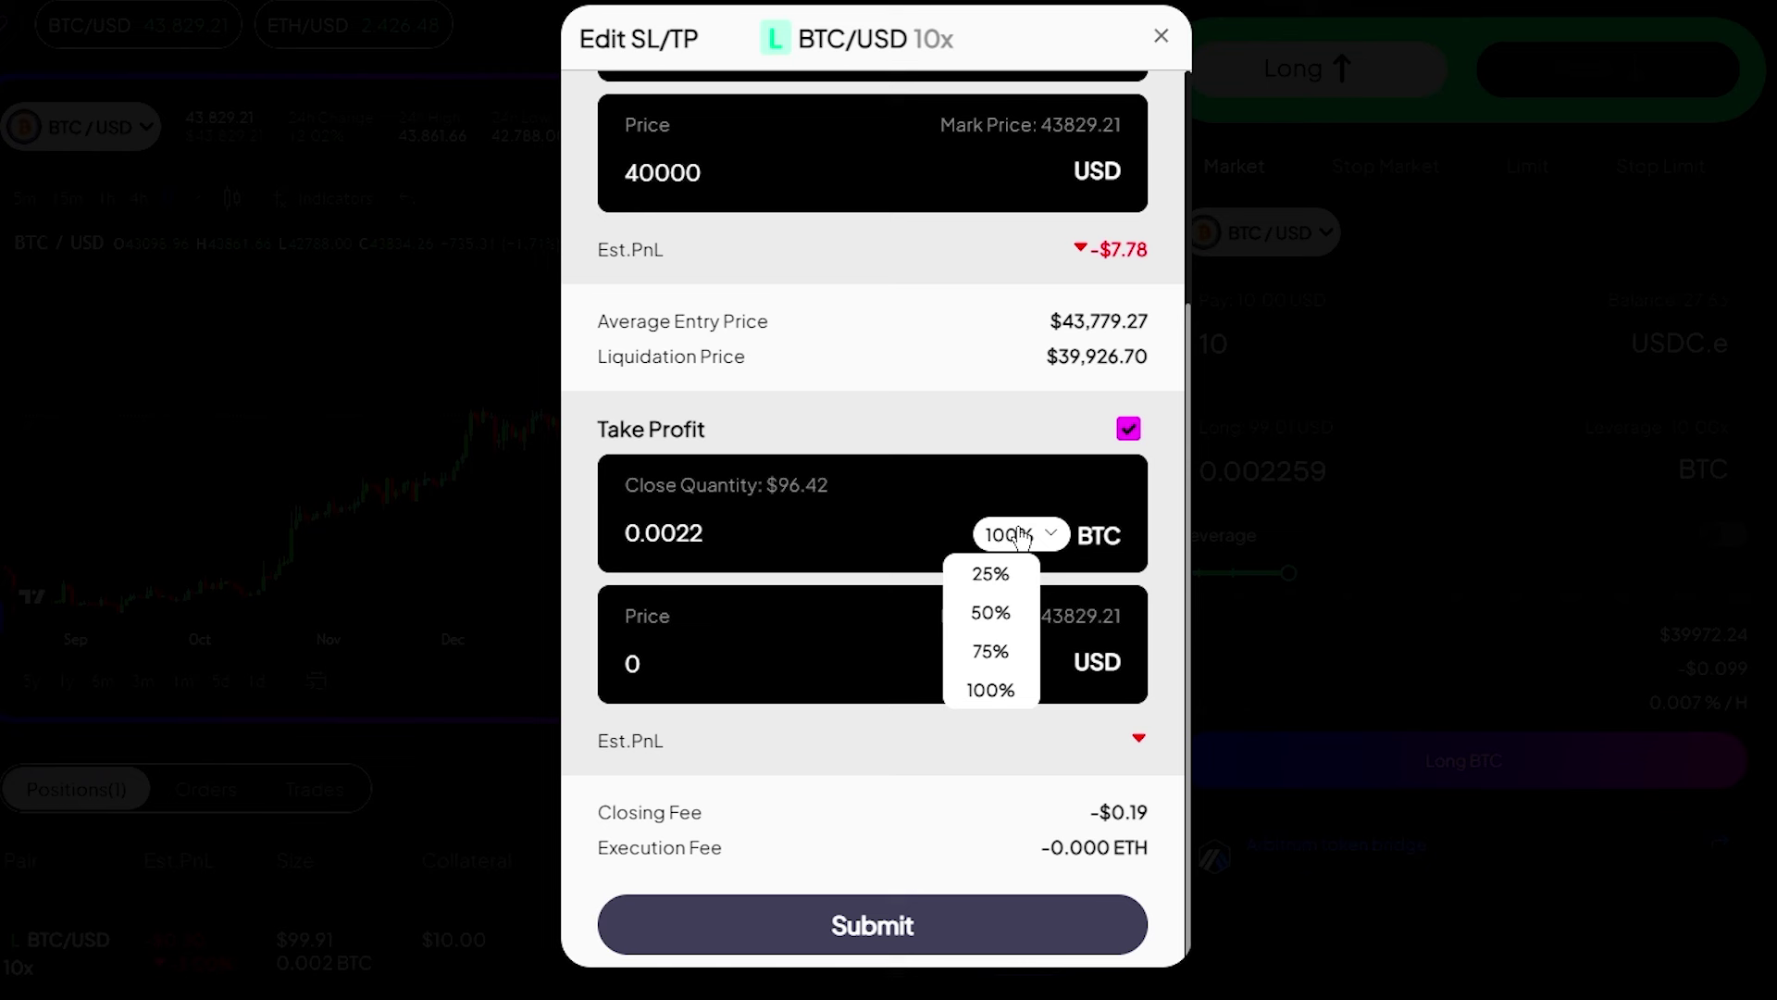
{"action": "left_click", "coordinate": [1018, 535]}
{"action": "left_click", "coordinate": [1018, 535]}
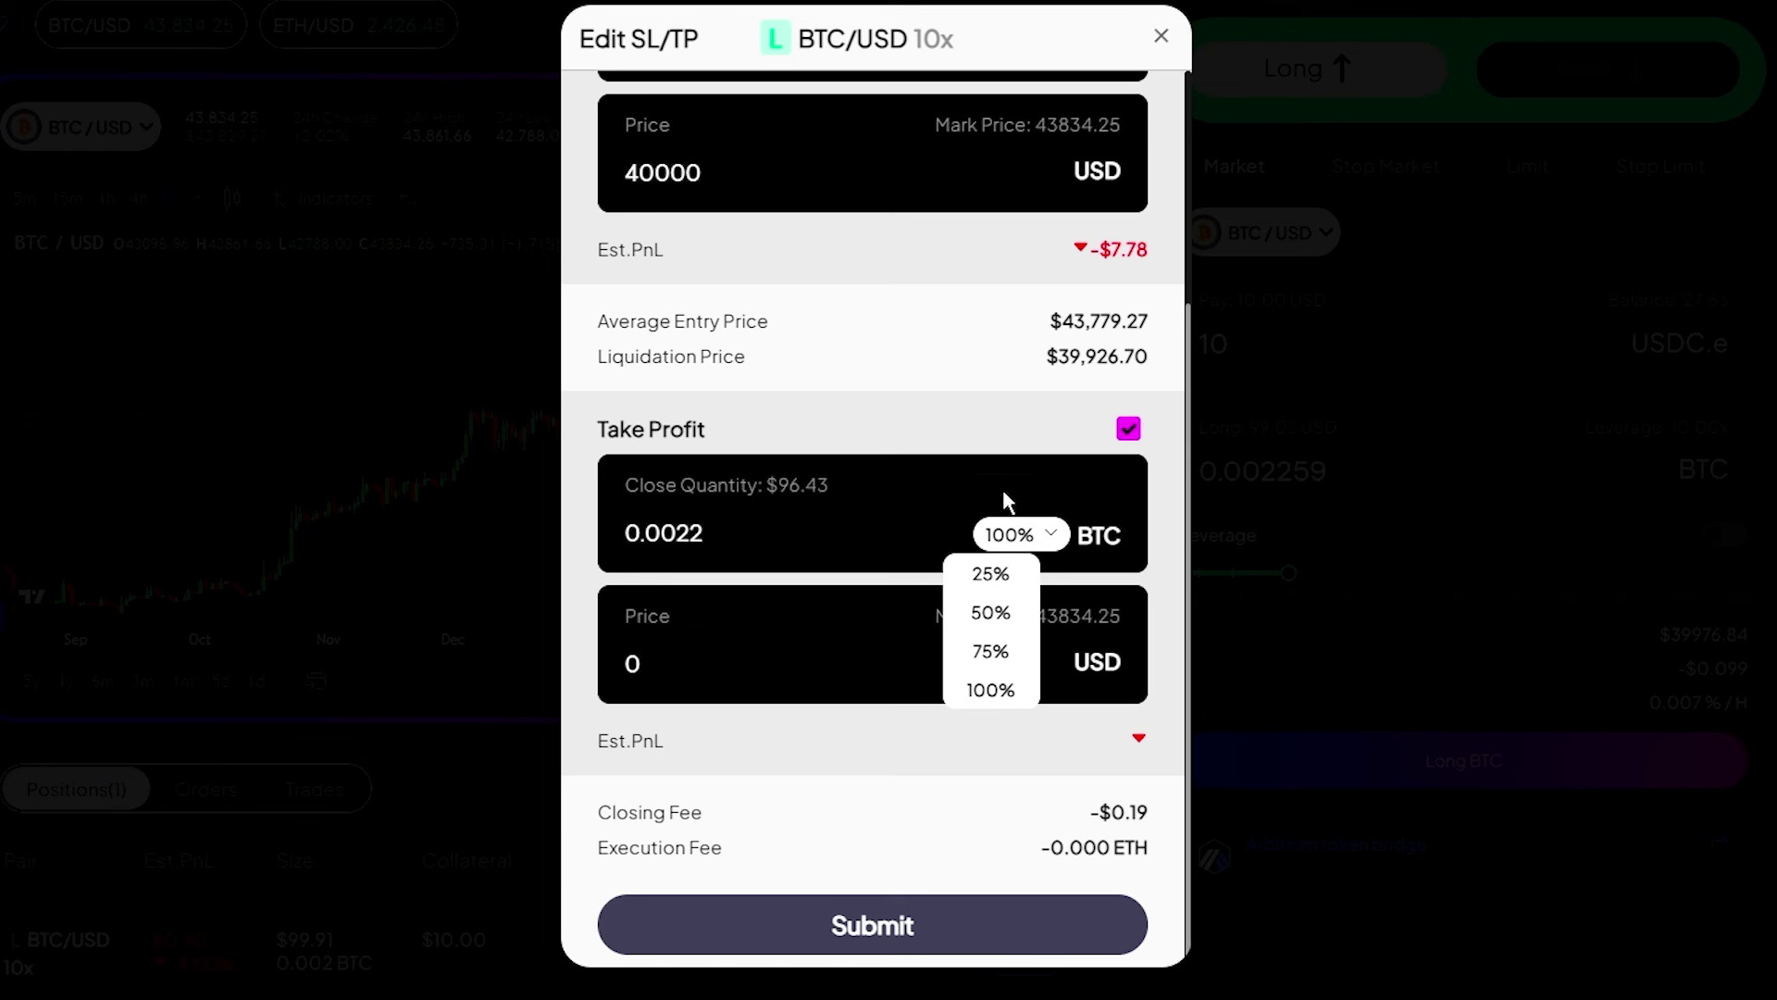
{"action": "left_click", "coordinate": [998, 691]}
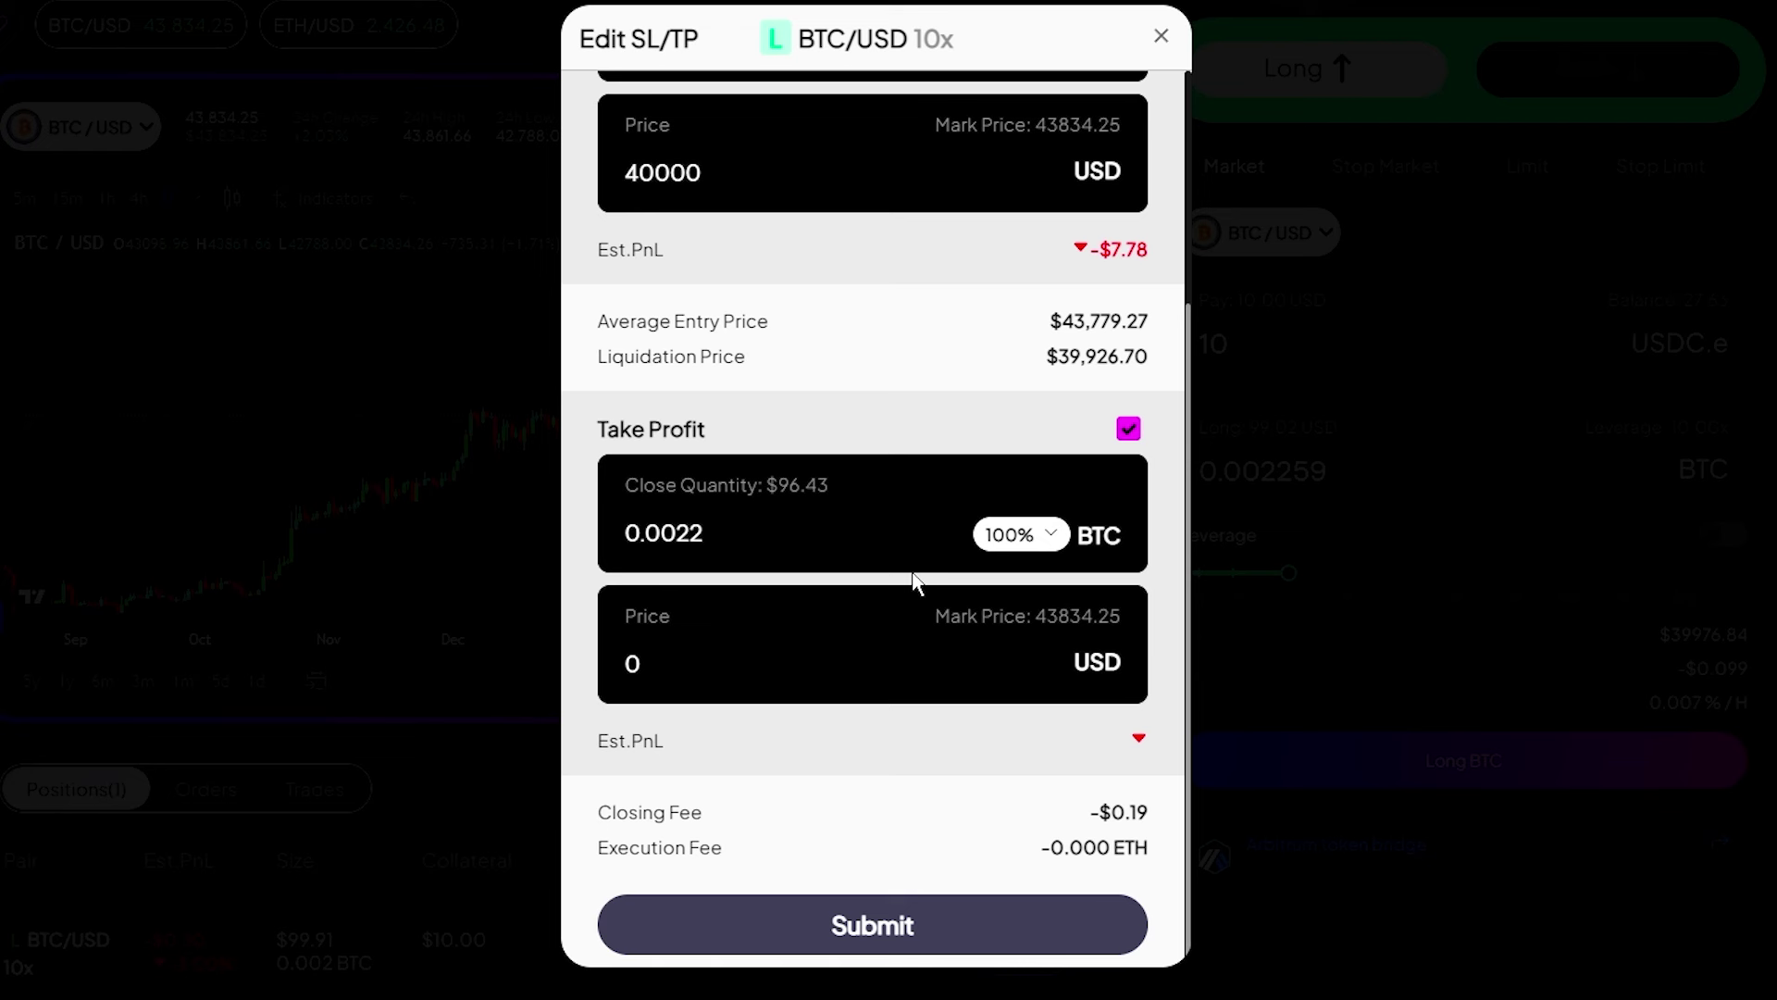
Step: Set the take-profit price to 48000 USD, an estimated profit of $9.97
{"action": "left_click", "coordinate": [800, 666]}
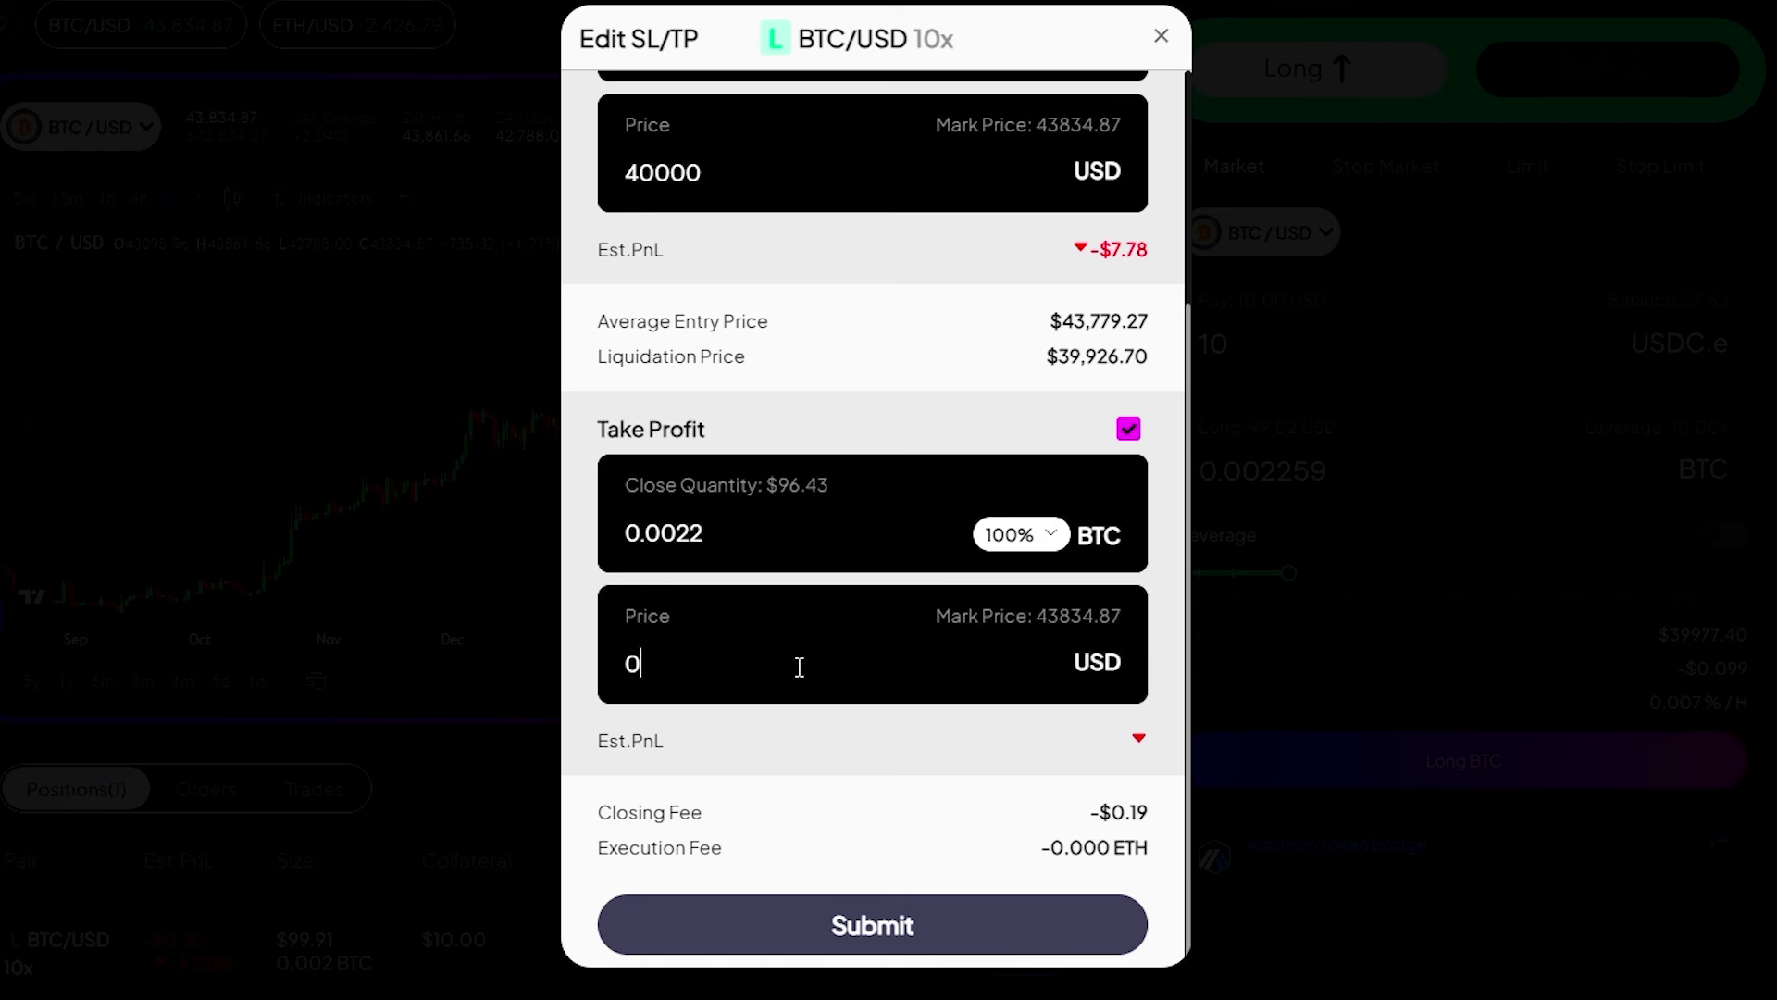
{"action": "key", "text": "BackSpace"}
{"action": "type", "text": "48000"}
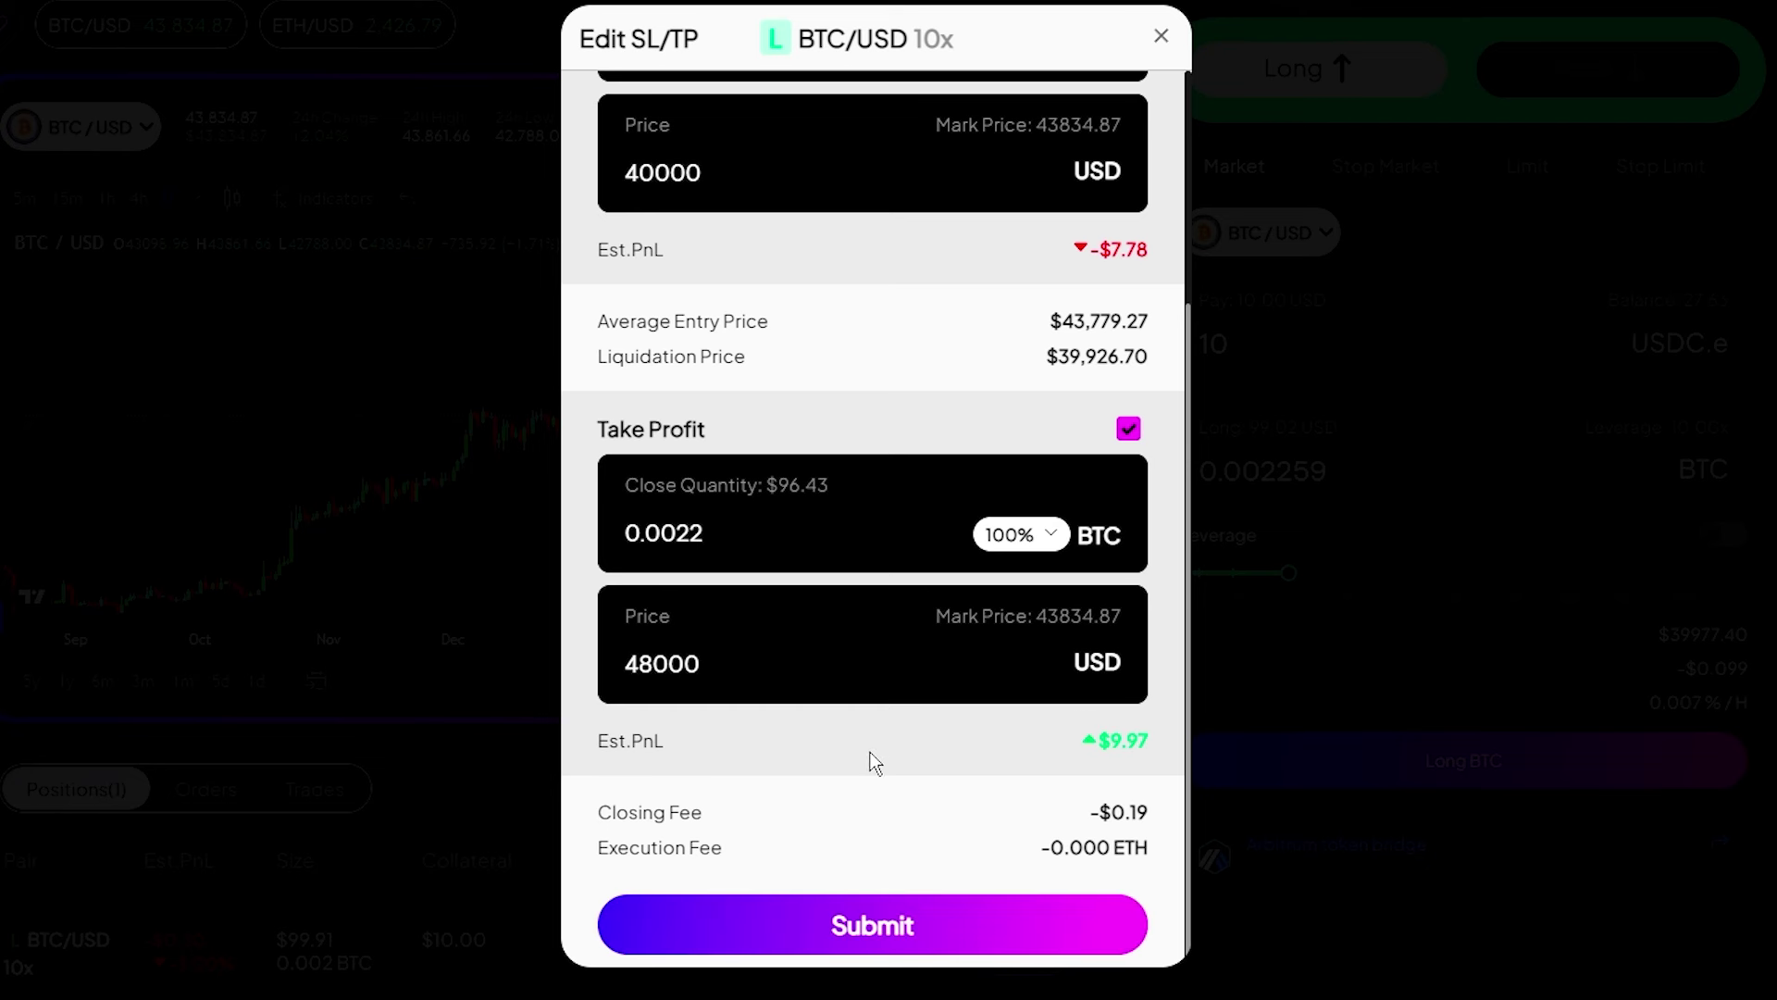
{"action": "left_click_drag", "start_coordinate": [1078, 751], "coordinate": [1163, 748]}
Step: Submit the stop-loss and take-profit orders and confirm the trigger-order update in MetaMask
{"action": "left_click", "coordinate": [874, 923]}
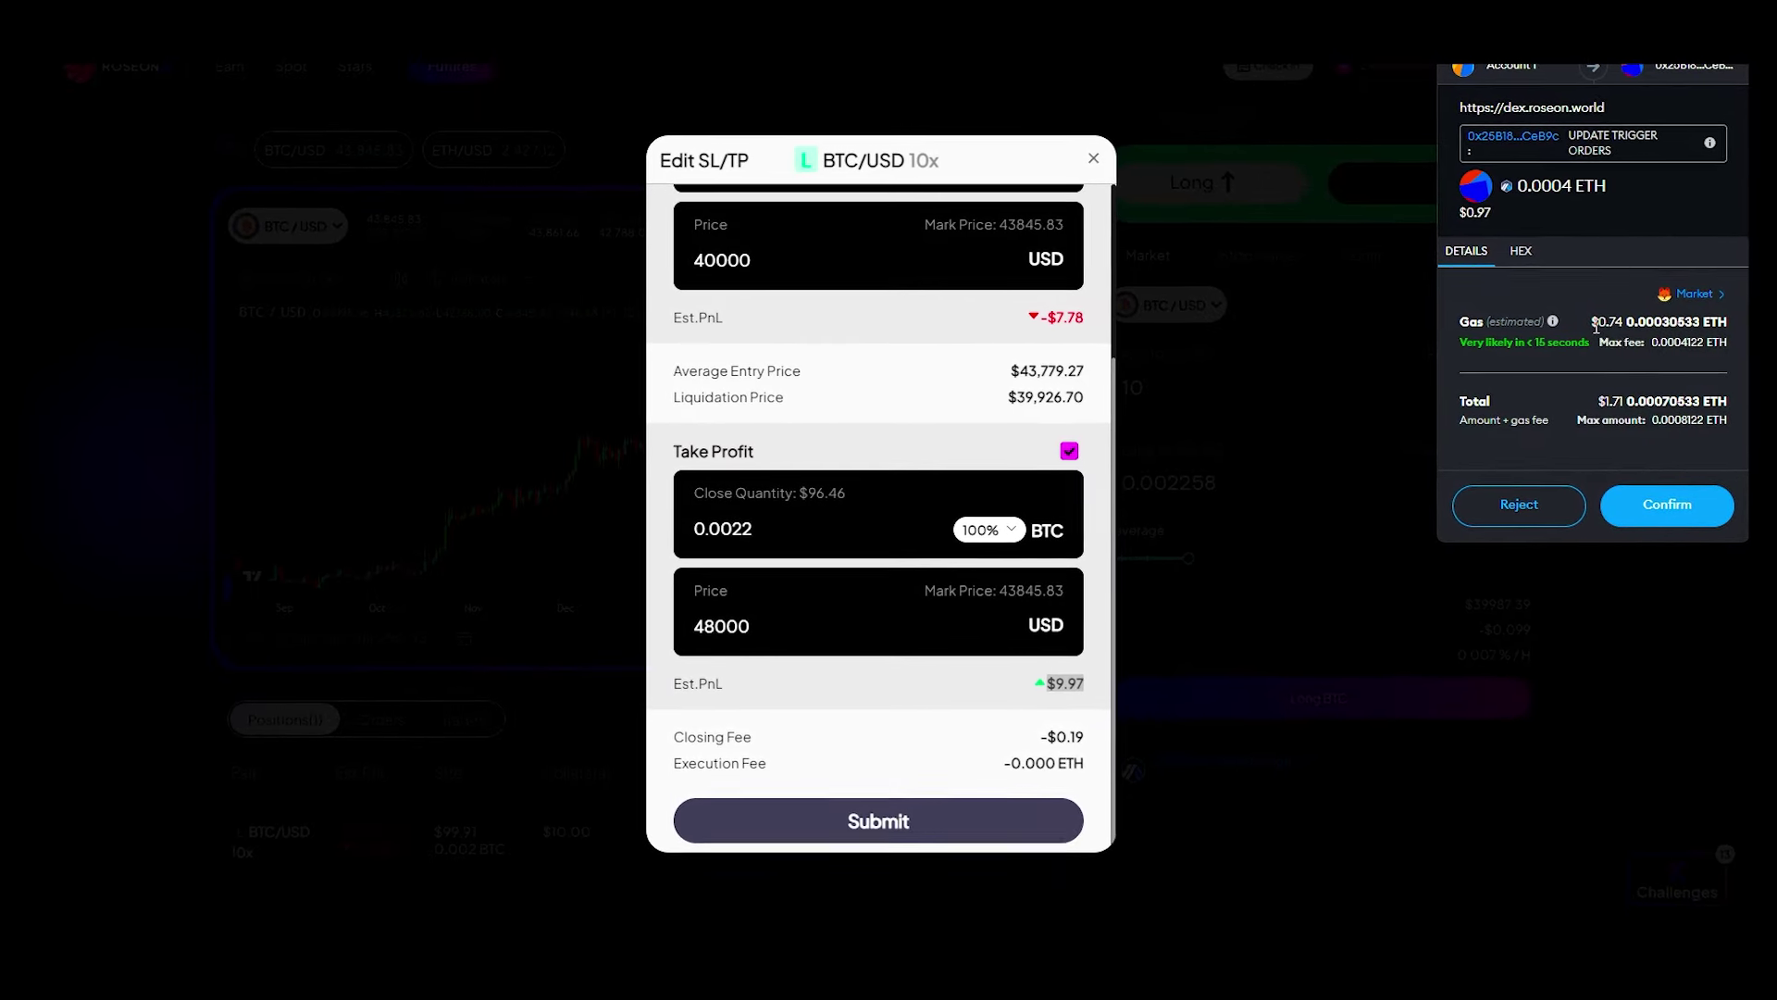
{"action": "left_click", "coordinate": [1677, 515]}
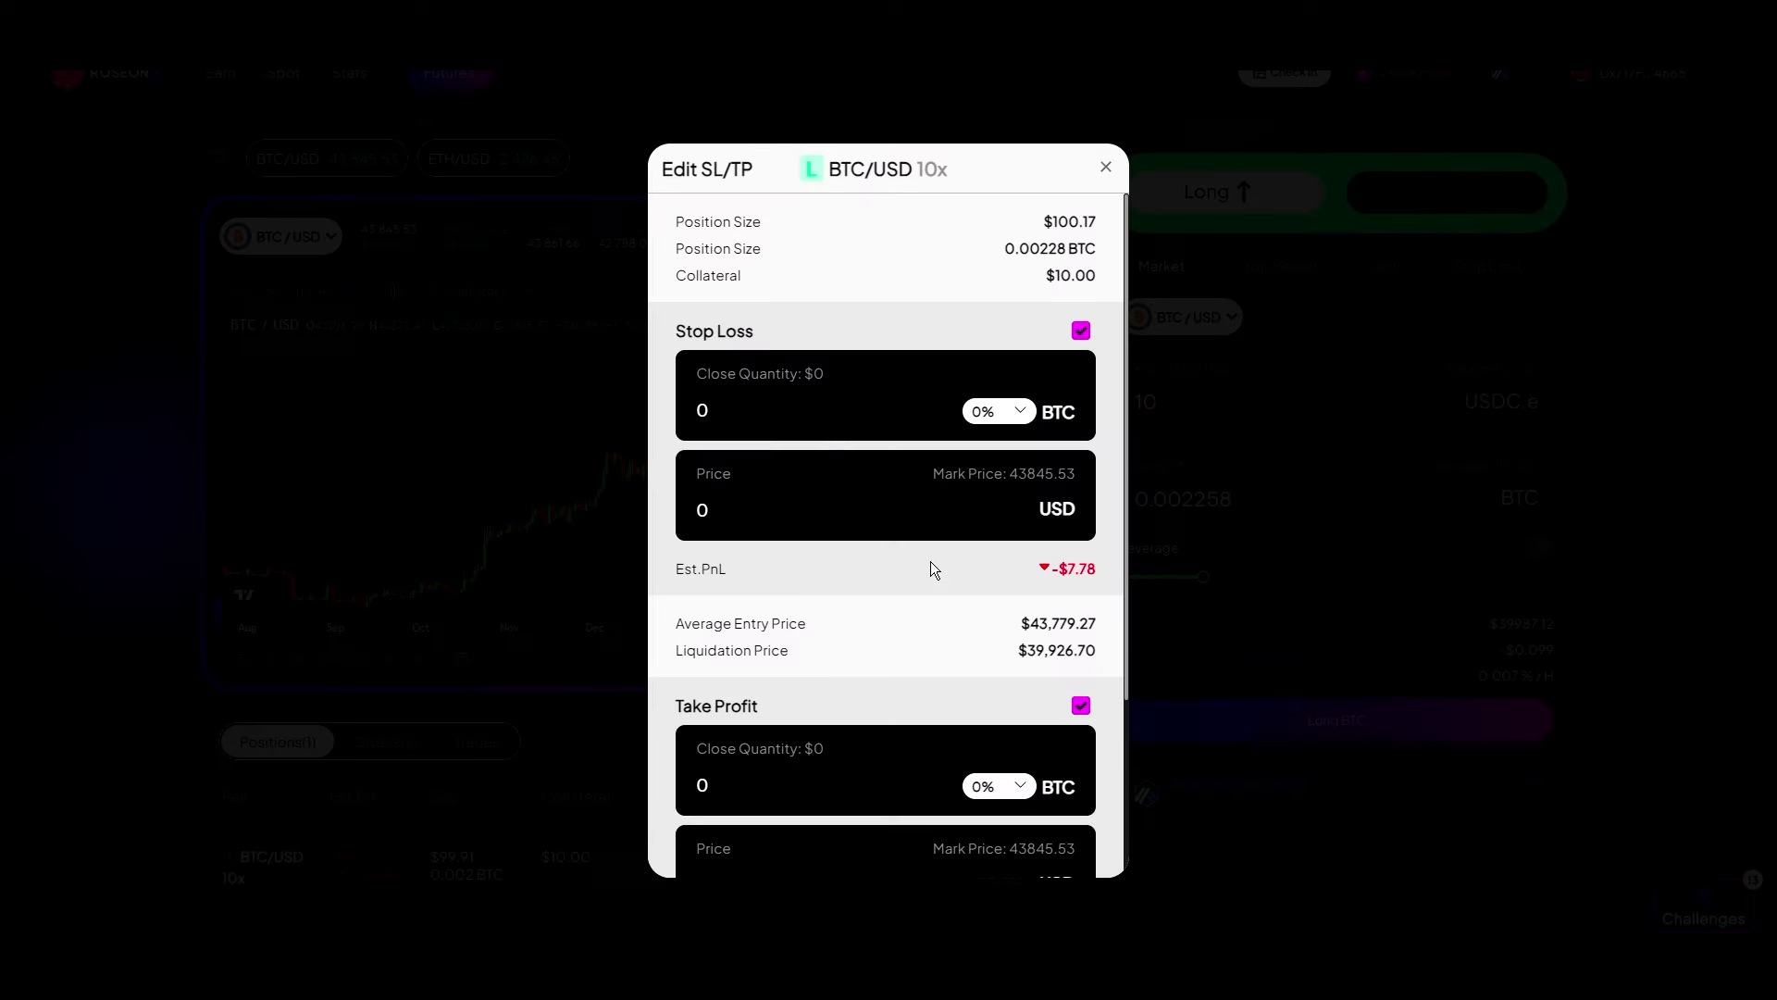
{"action": "scroll", "coordinate": [849, 527], "scroll_direction": "down", "scroll_amount": 3}
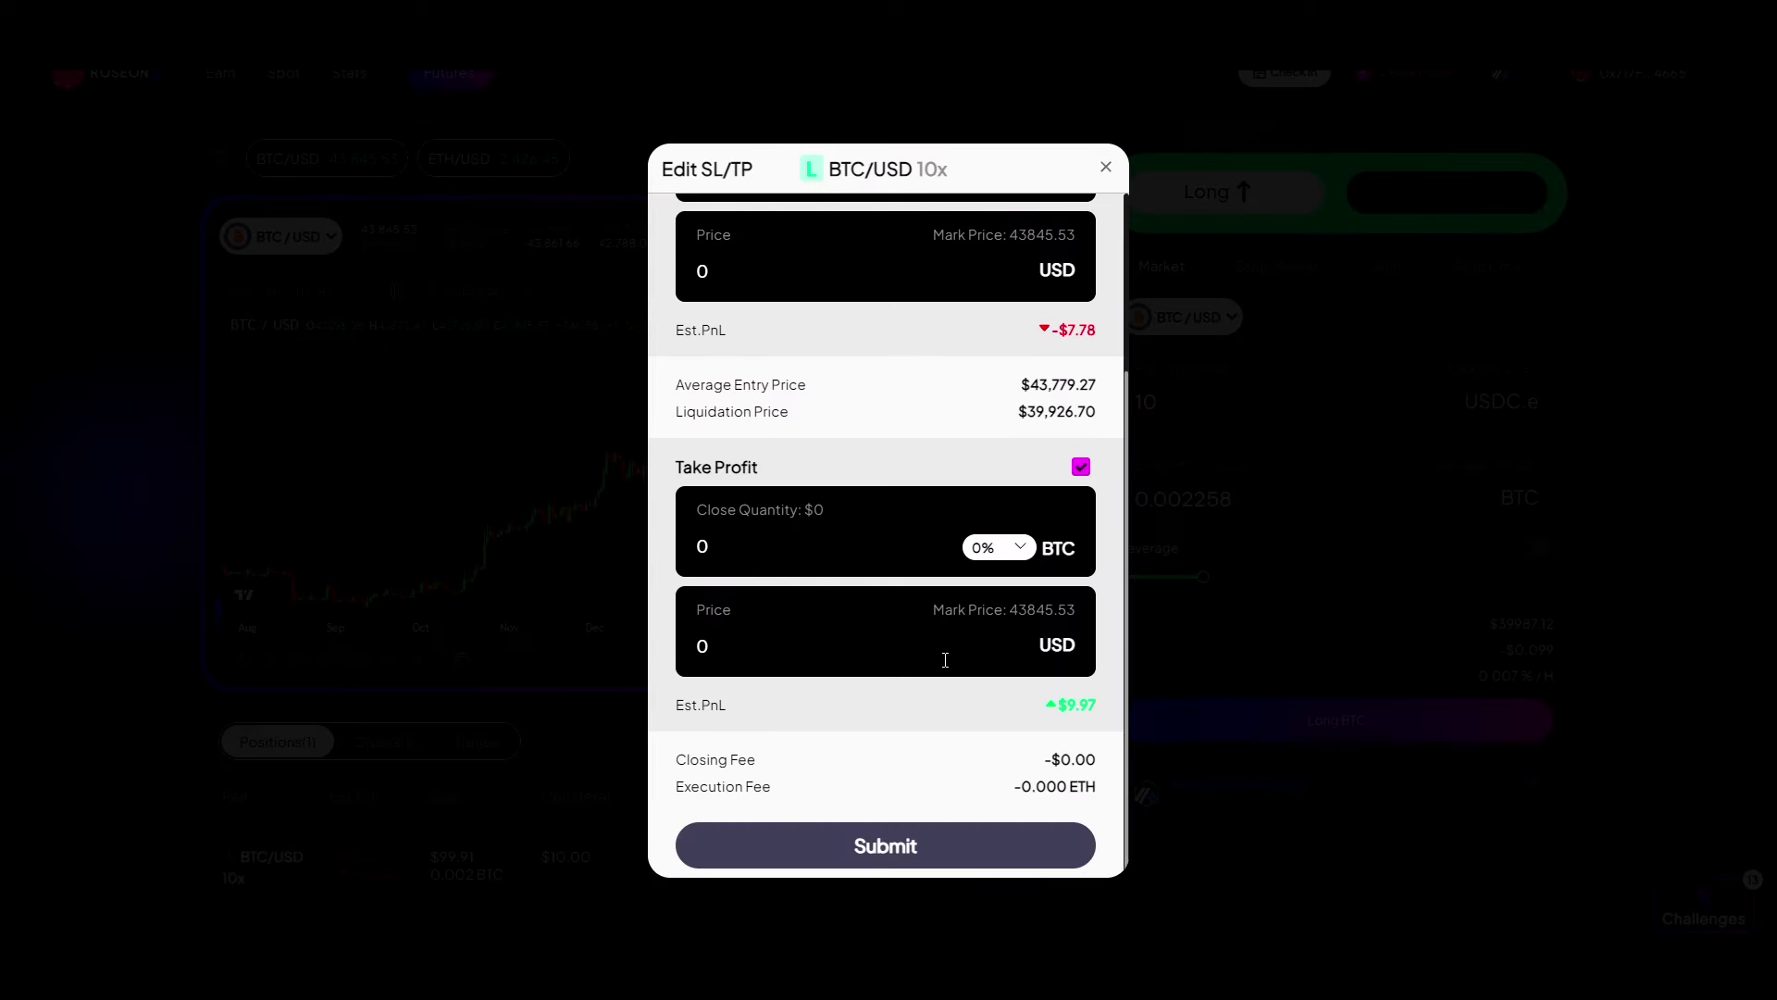
{"action": "scroll", "coordinate": [930, 637], "scroll_direction": "up", "scroll_amount": 3}
Step: Open the BTC/USD Share Position card with Share PnL Amount unchecked
{"action": "left_click", "coordinate": [1105, 166]}
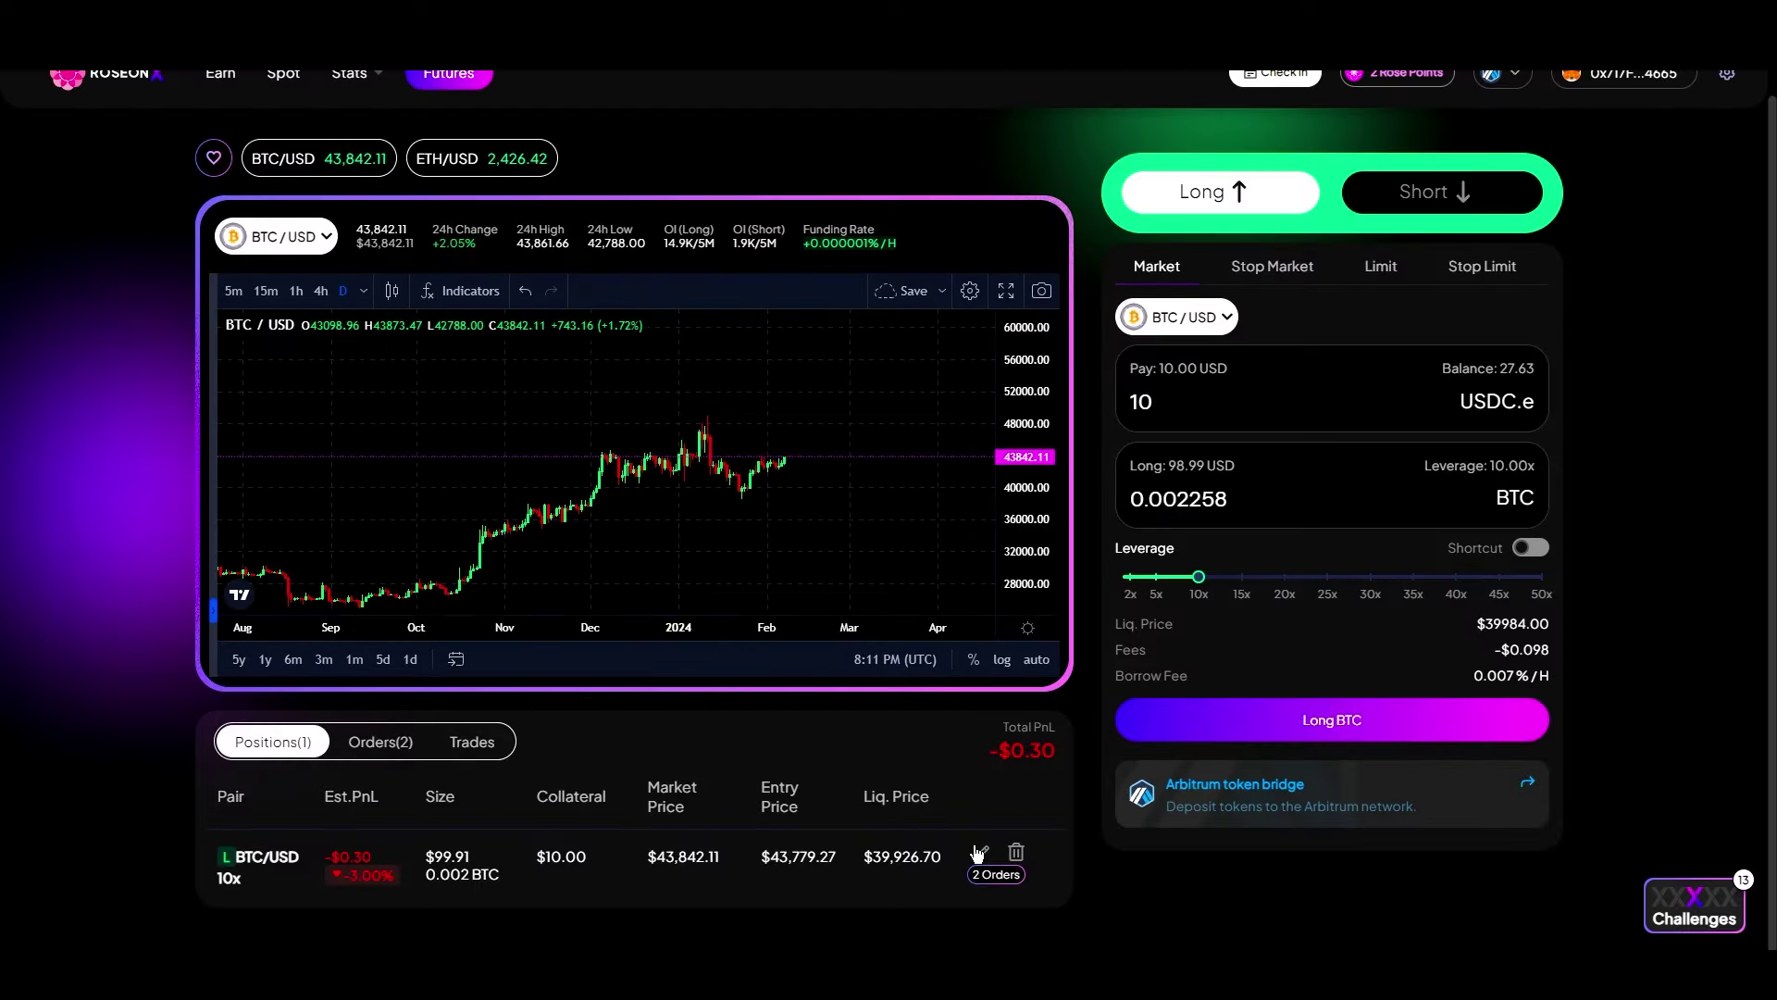
{"action": "left_click", "coordinate": [981, 851]}
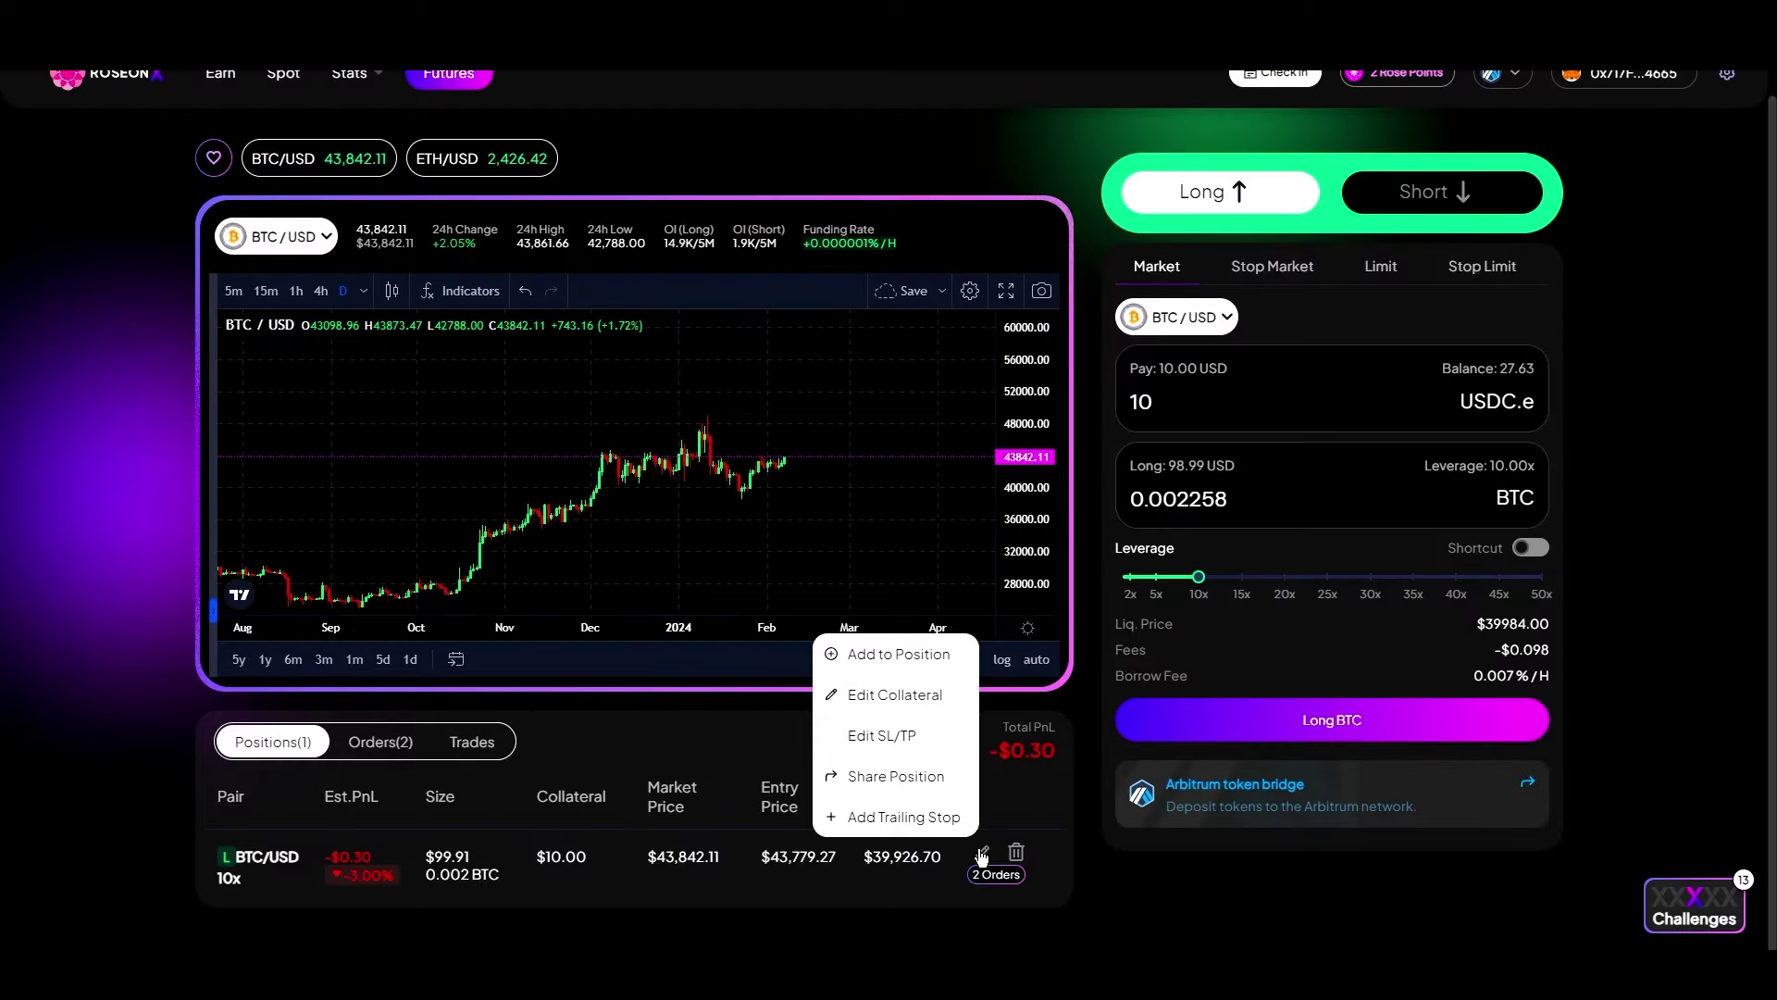
{"action": "left_click", "coordinate": [889, 776]}
{"action": "left_click", "coordinate": [1003, 795]}
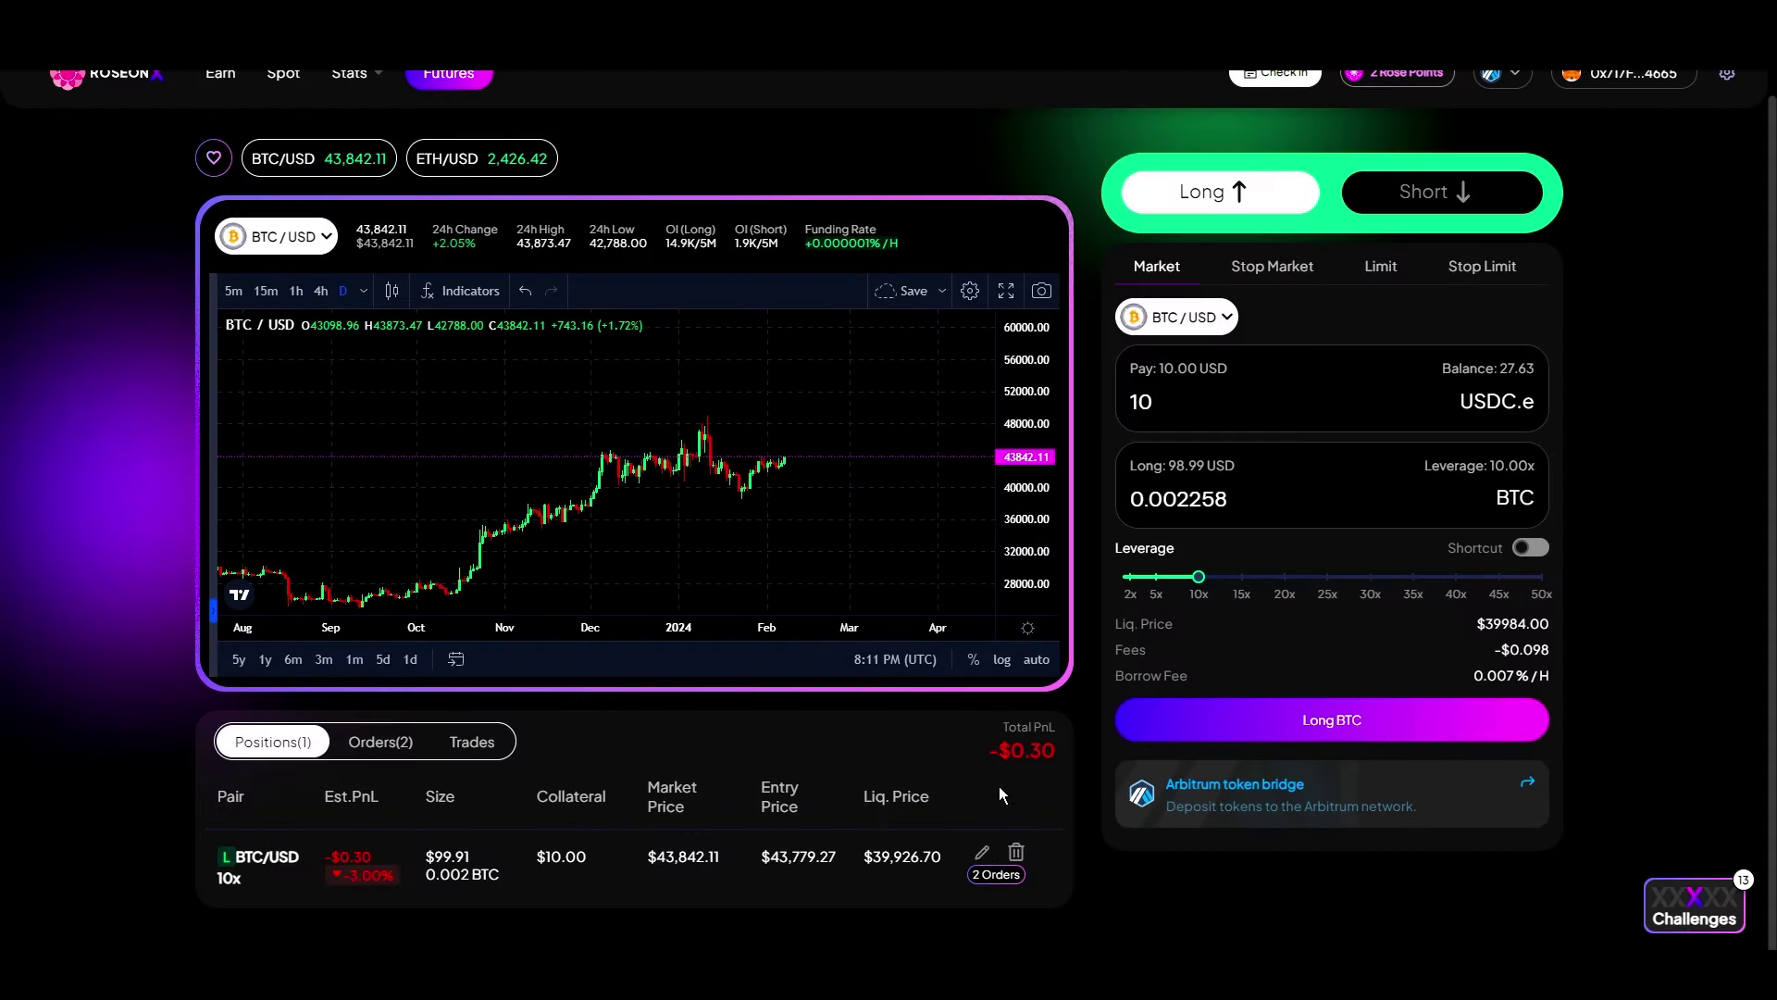
{"action": "left_click", "coordinate": [981, 852]}
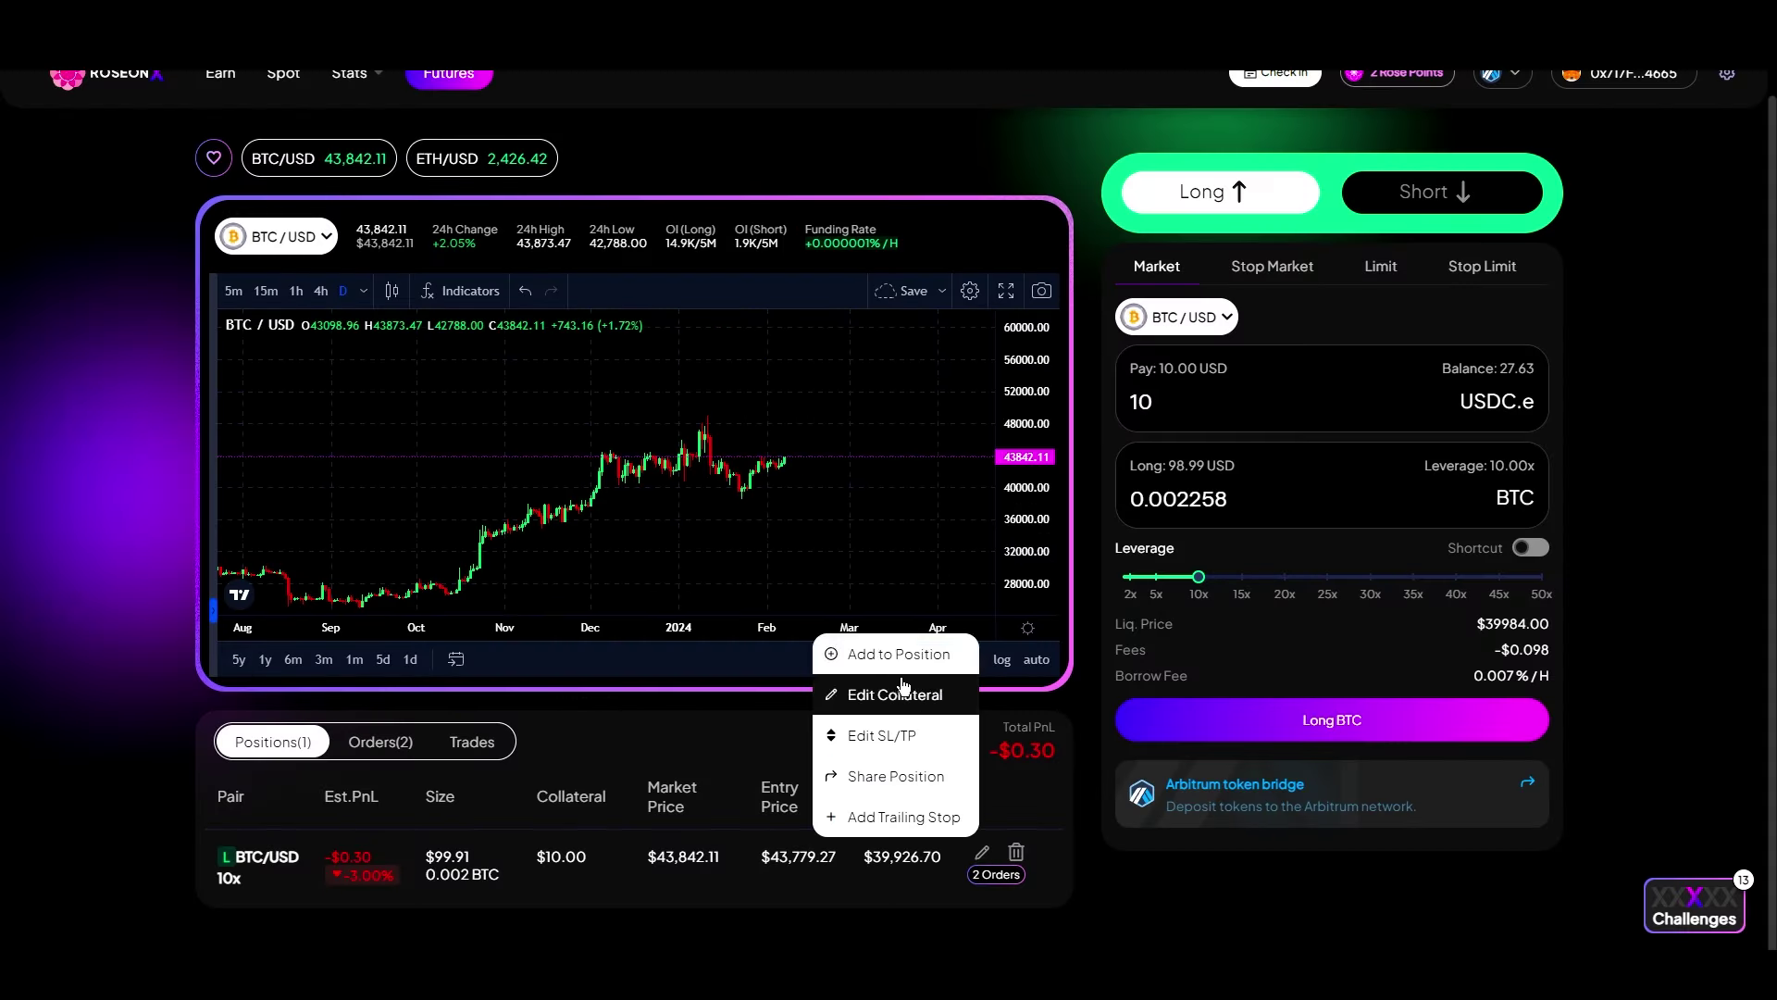
{"action": "left_click", "coordinate": [884, 778]}
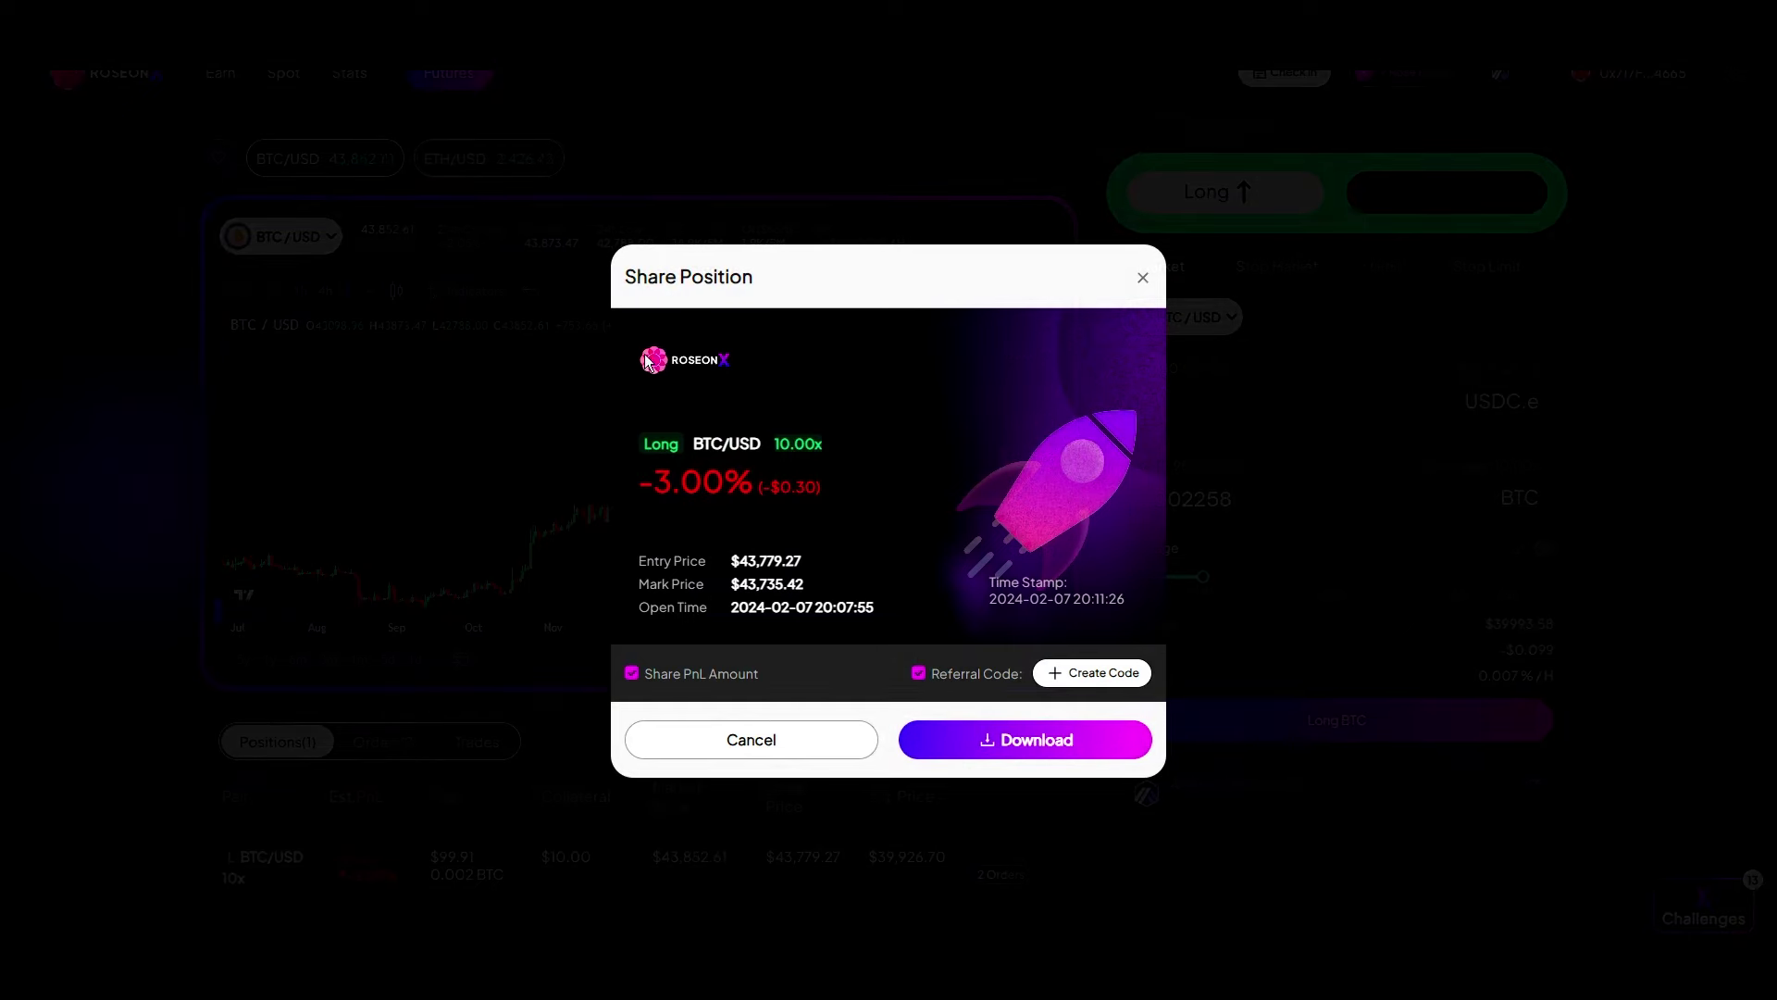
{"action": "left_click_drag", "start_coordinate": [648, 427], "coordinate": [833, 483]}
{"action": "left_click", "coordinate": [632, 673]}
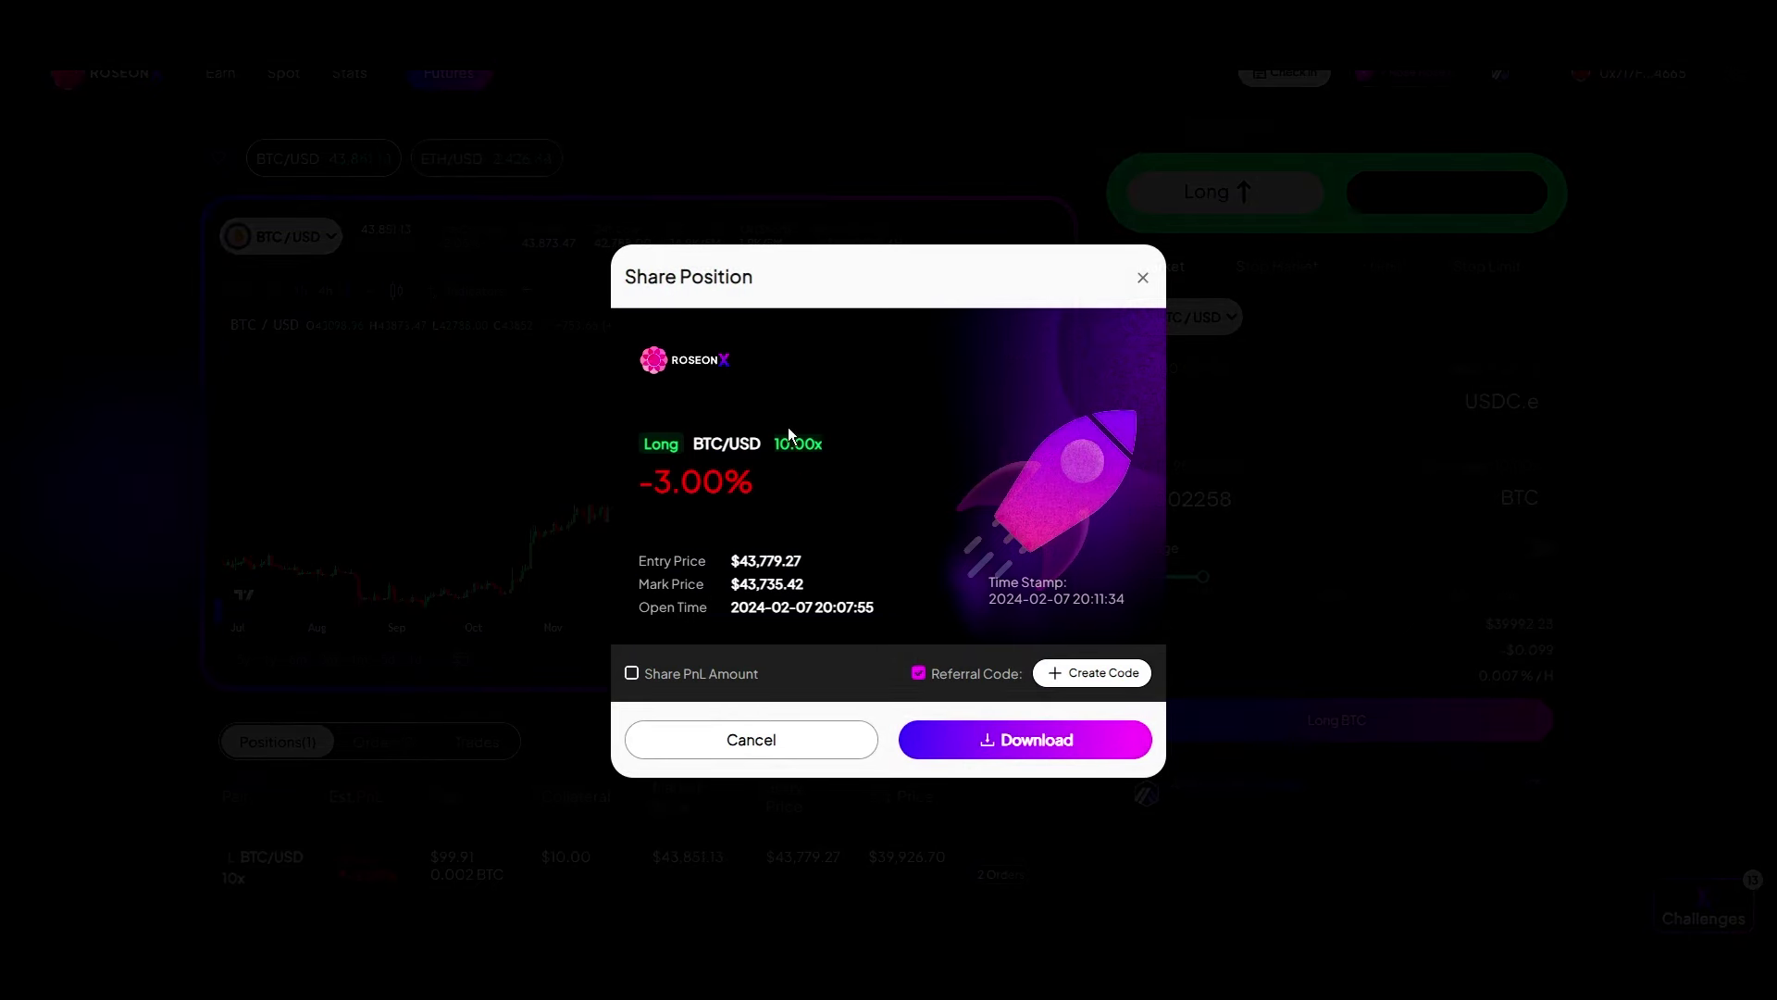
Step: Download the share card and save it as share.jpeg in Pictures
{"action": "left_click", "coordinate": [1037, 741]}
{"action": "left_click_drag", "start_coordinate": [465, 82], "coordinate": [630, 150]}
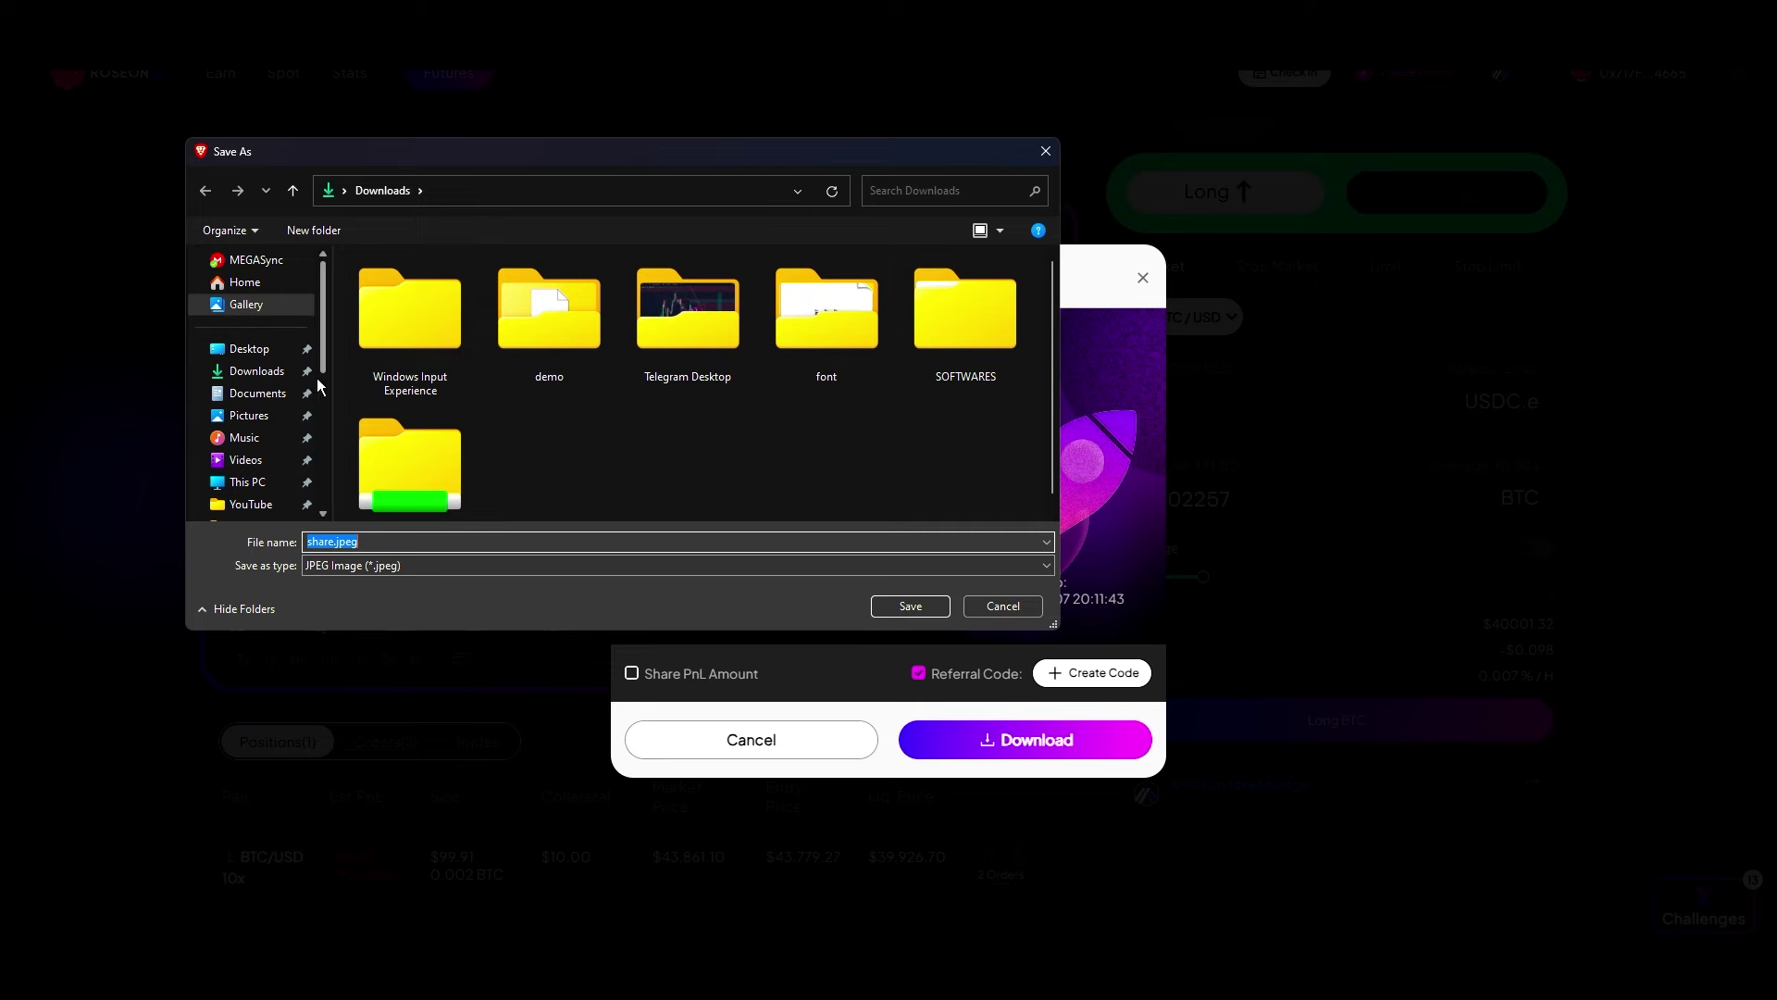
{"action": "left_click", "coordinate": [260, 372]}
{"action": "left_click", "coordinate": [248, 415]}
{"action": "left_click", "coordinate": [910, 606]}
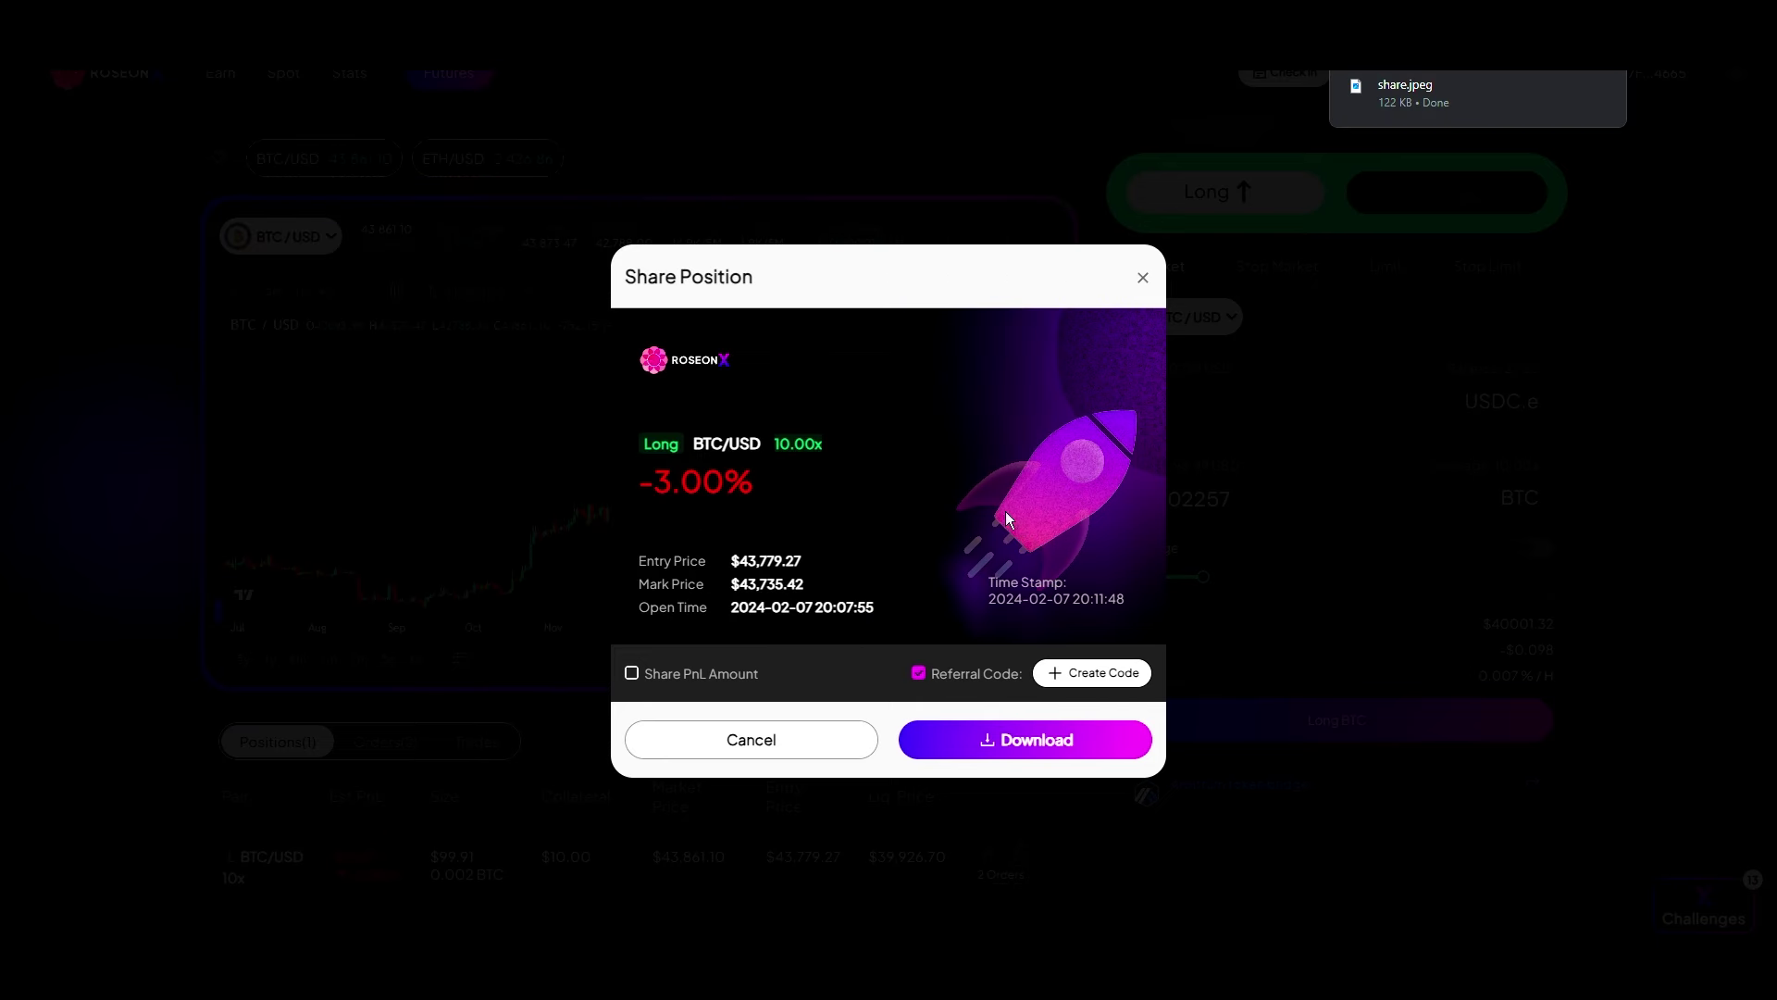
{"action": "left_click", "coordinate": [1142, 277]}
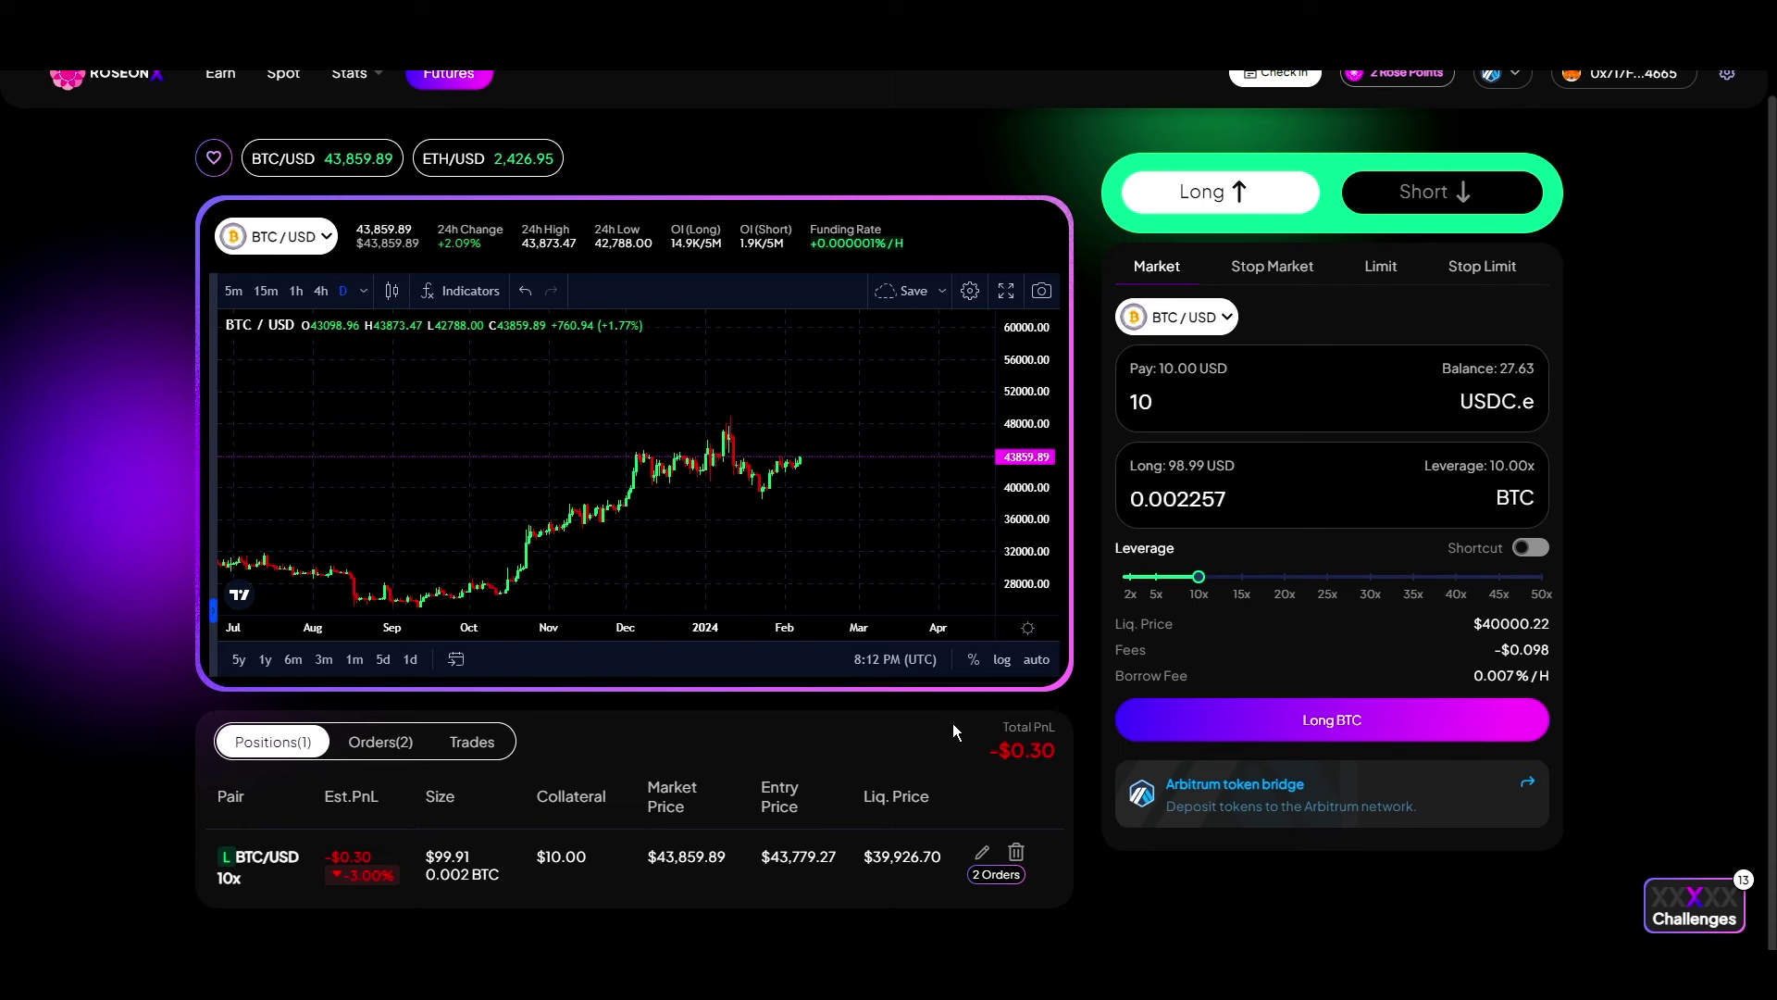
{"action": "scroll", "coordinate": [1138, 667], "scroll_direction": "up", "scroll_amount": 1}
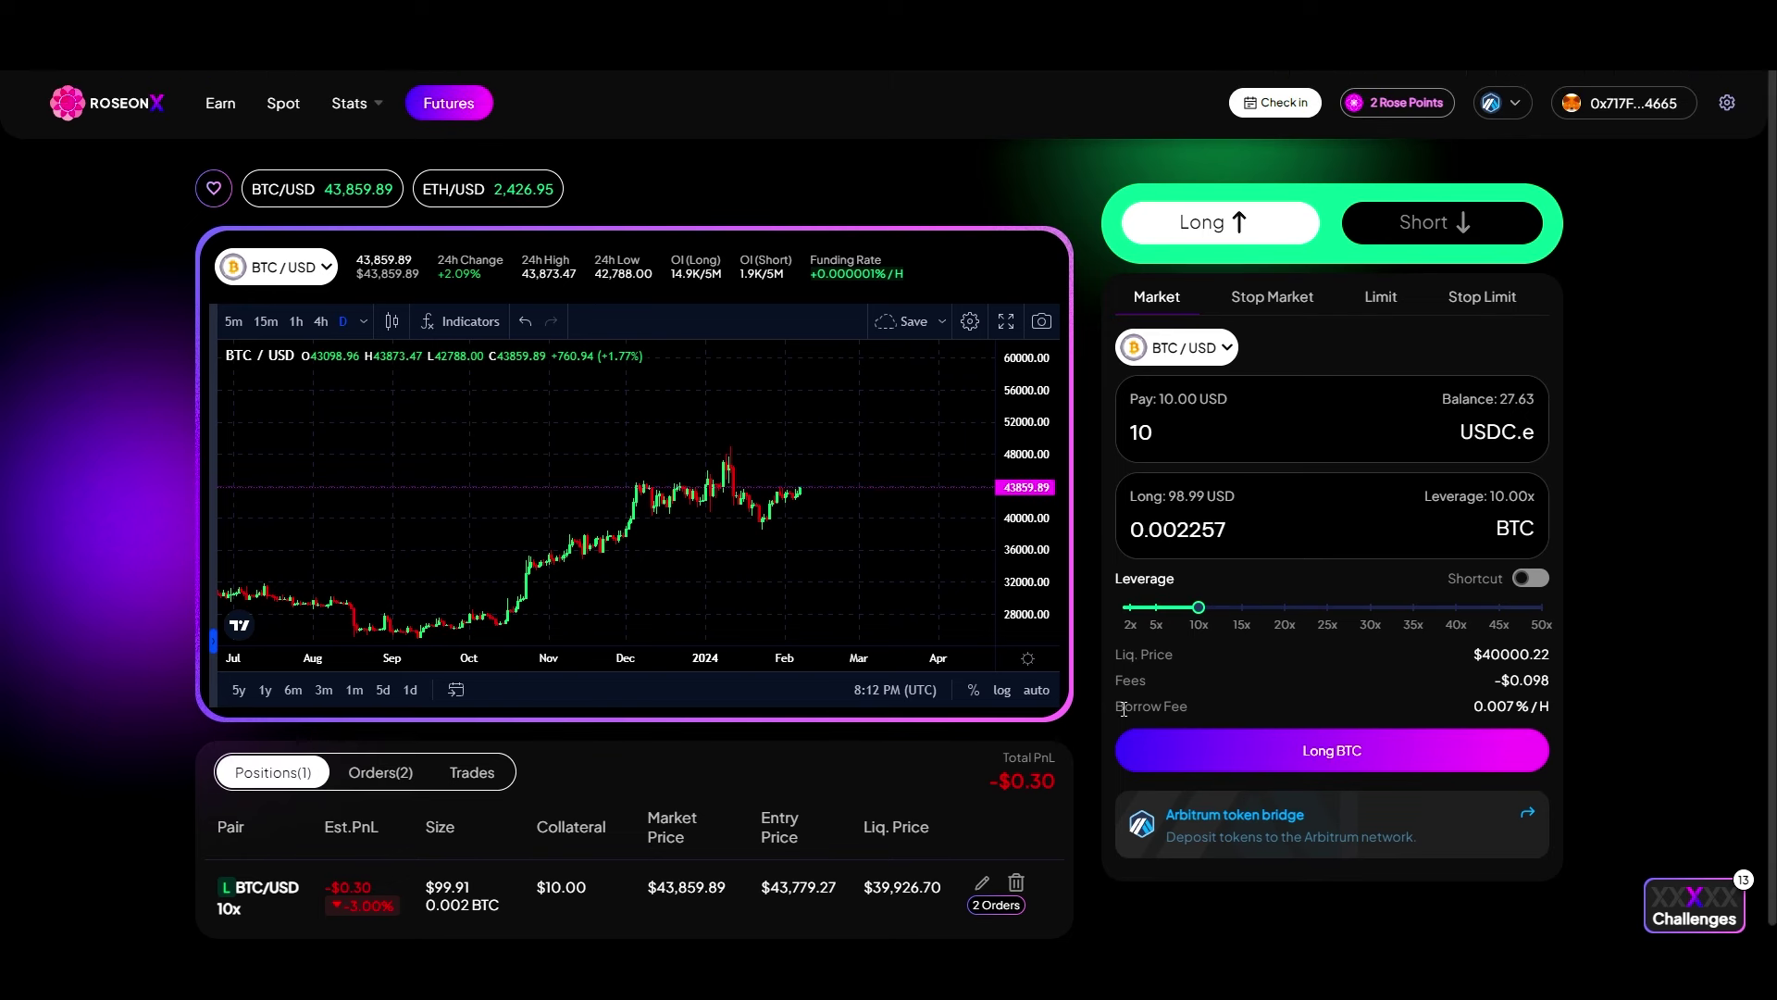